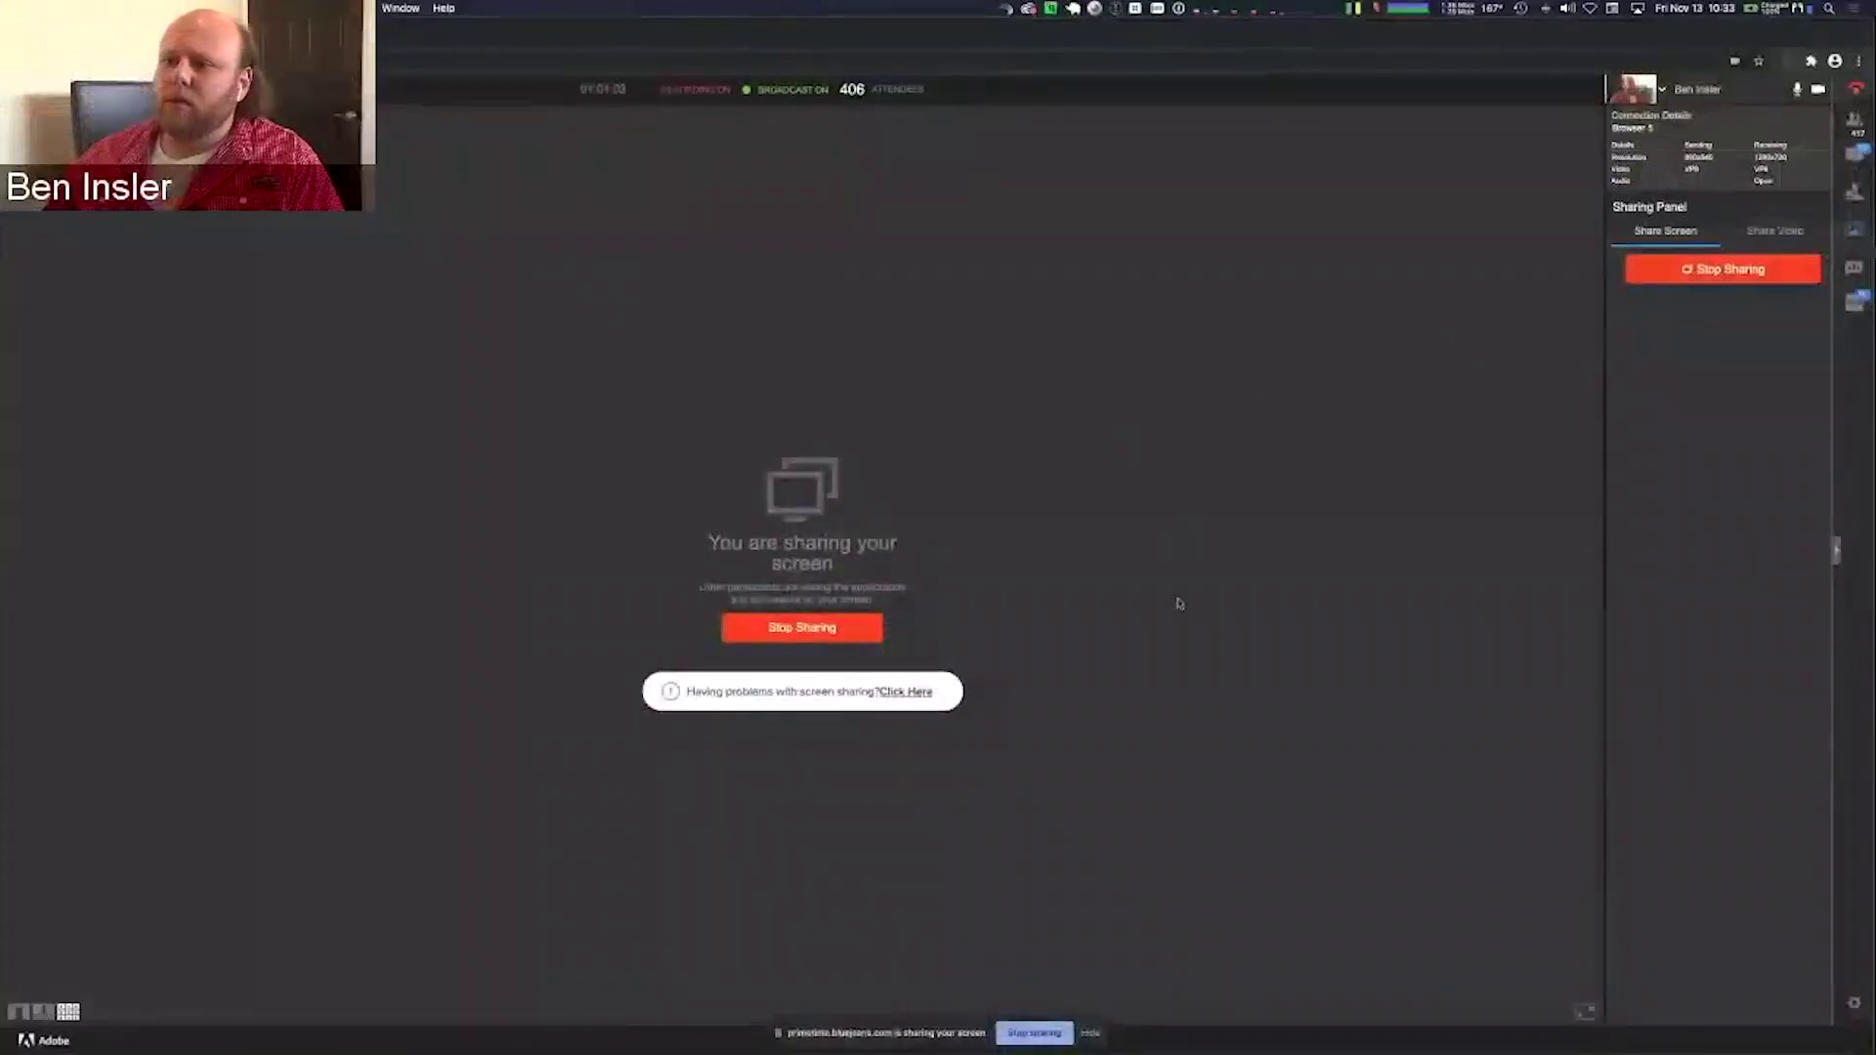
# - Switch to Premiere Pro, where the Ep204_v0524 SPLIT SAMPLES sequence is open
pyautogui.press('super+Tab')
pyautogui.press('super+shift+Tab')
pyautogui.press('super+shift+Tab')
pyautogui.press('super+shift+Tab')
pyautogui.press('super+Tab')
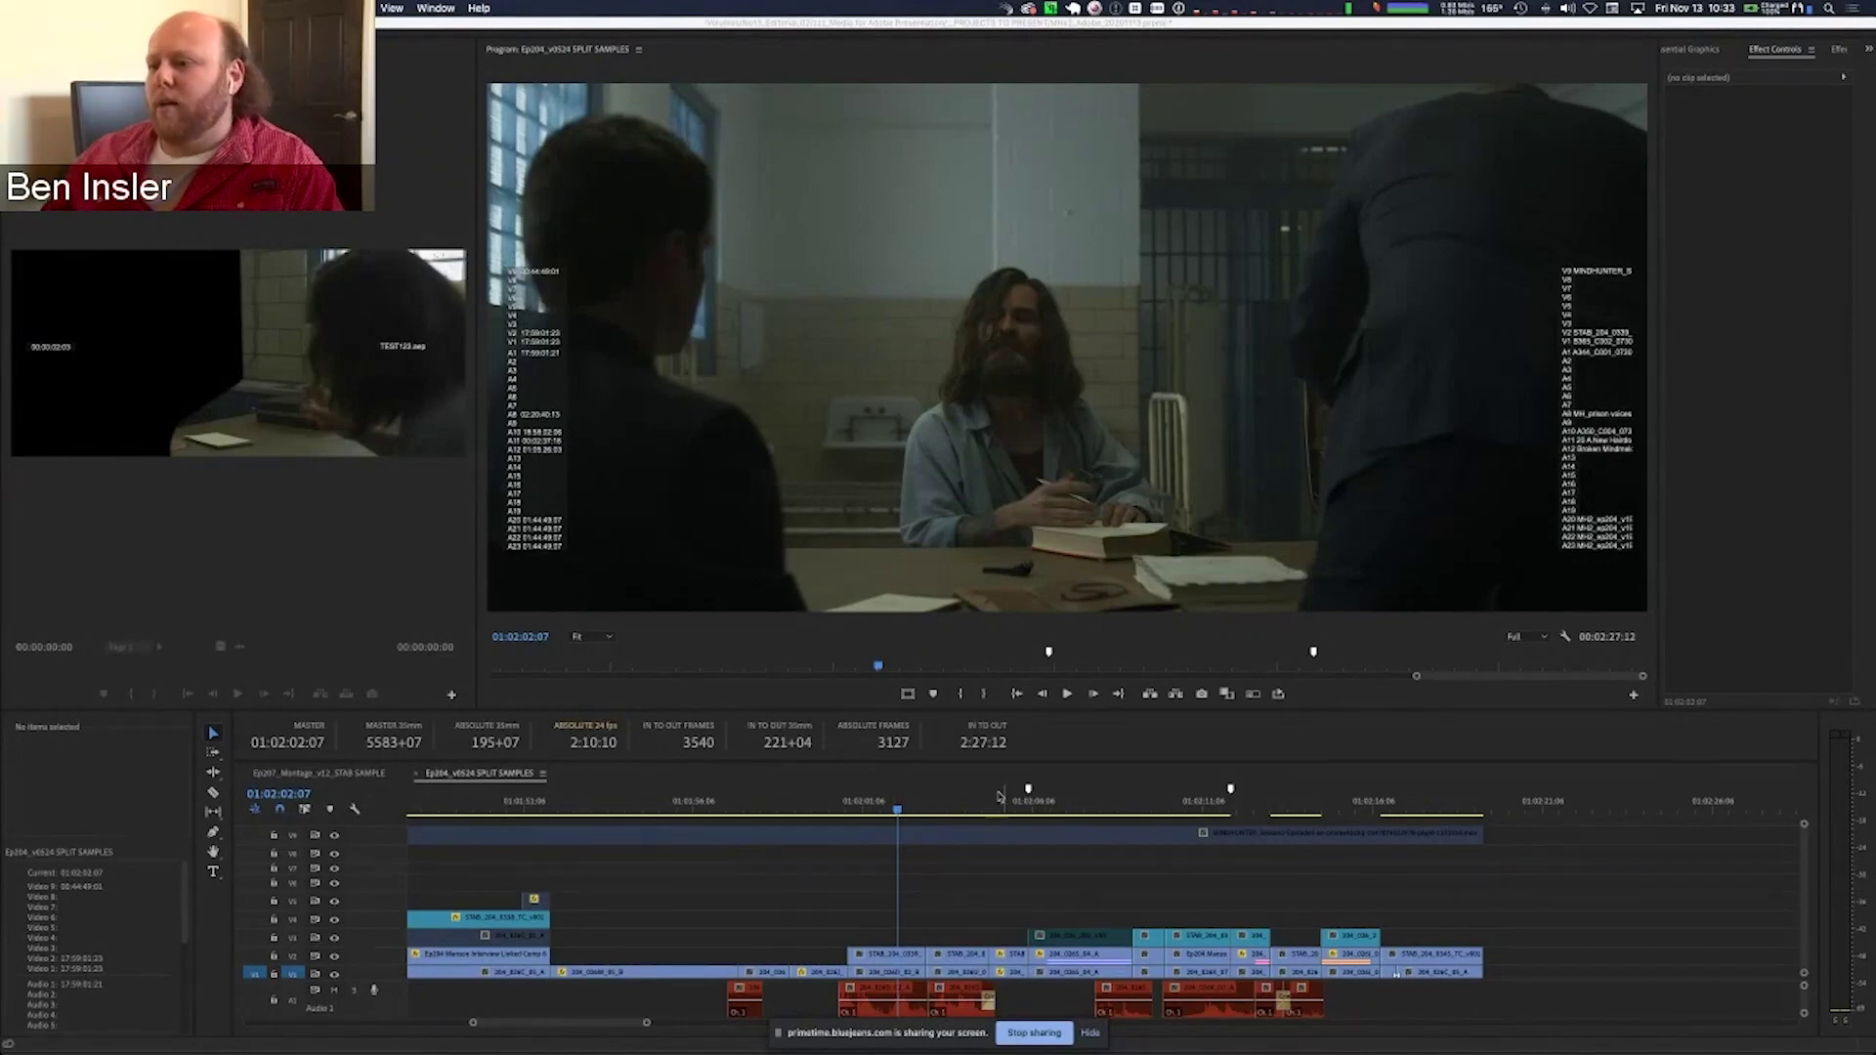
# - Move the playhead to 01:02:08:11 and disable the masked V2 clip of the split-screen shot
pyautogui.moveTo(970, 813); pyautogui.dragTo(1107, 919)
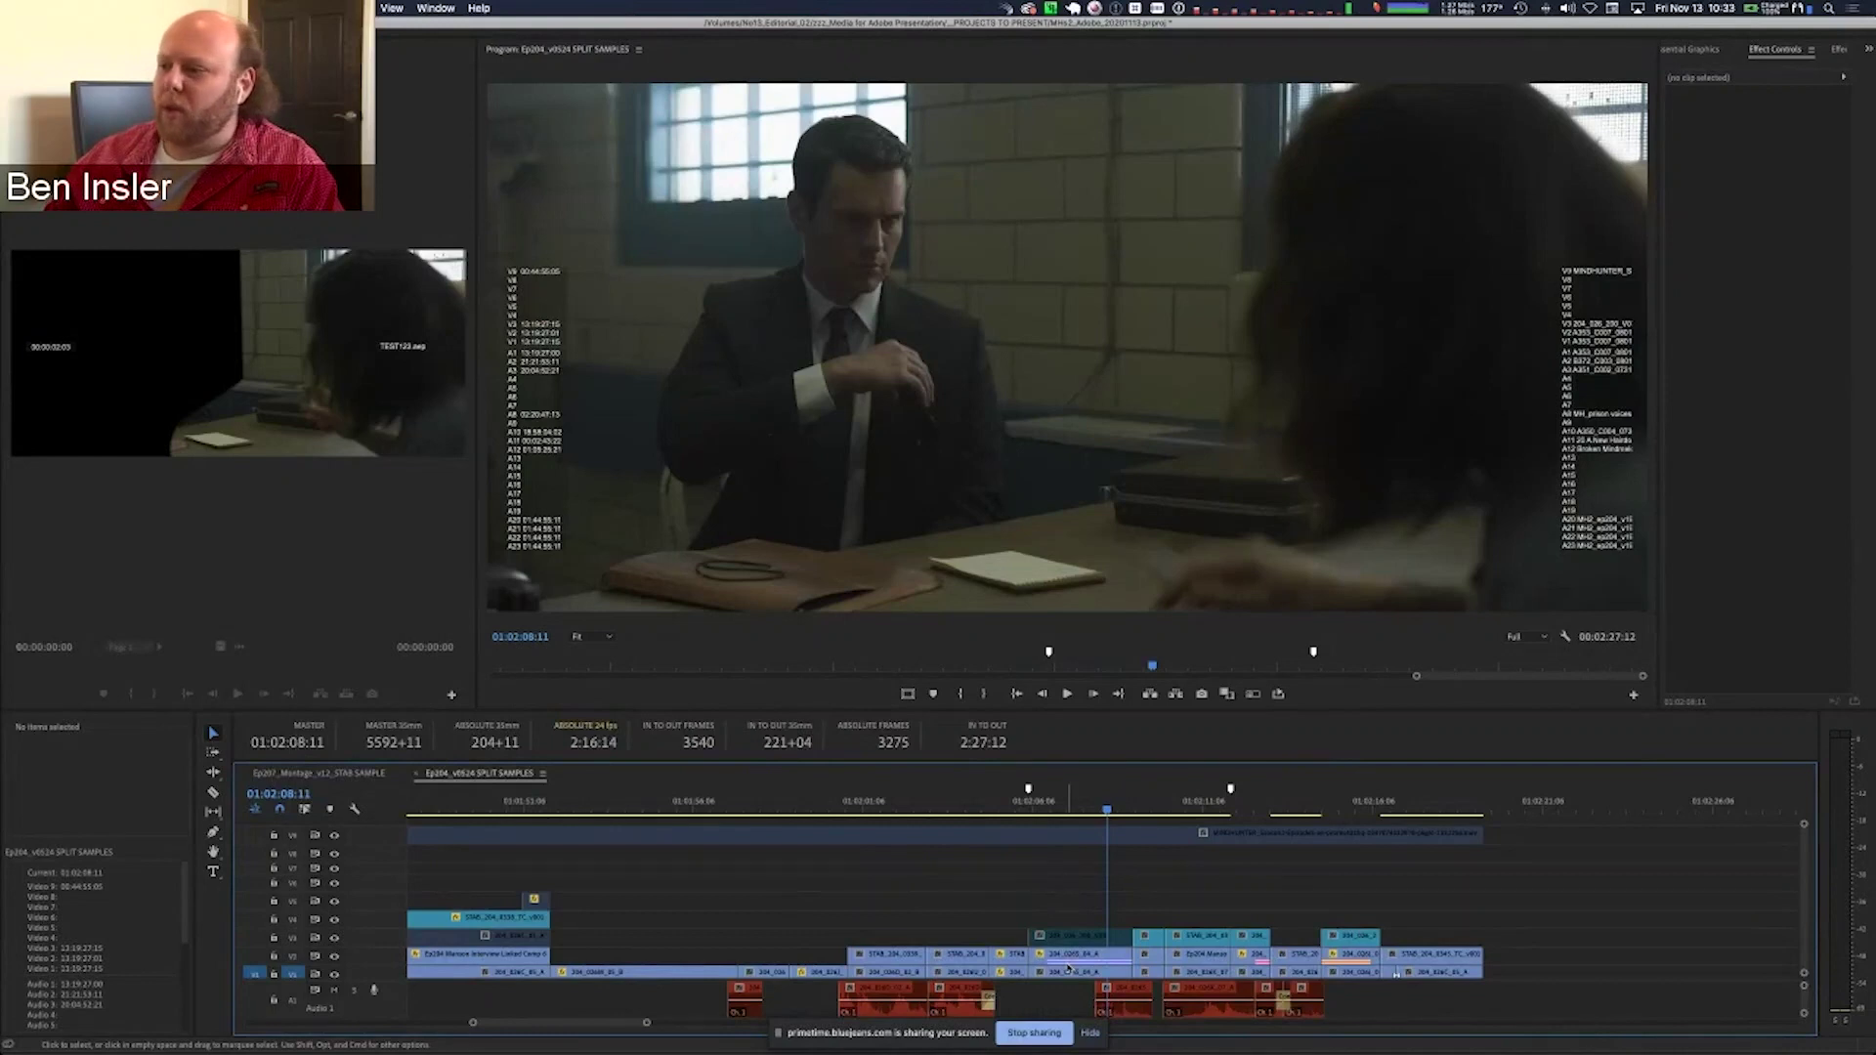
pyautogui.scroll(-1, 1075, 968)
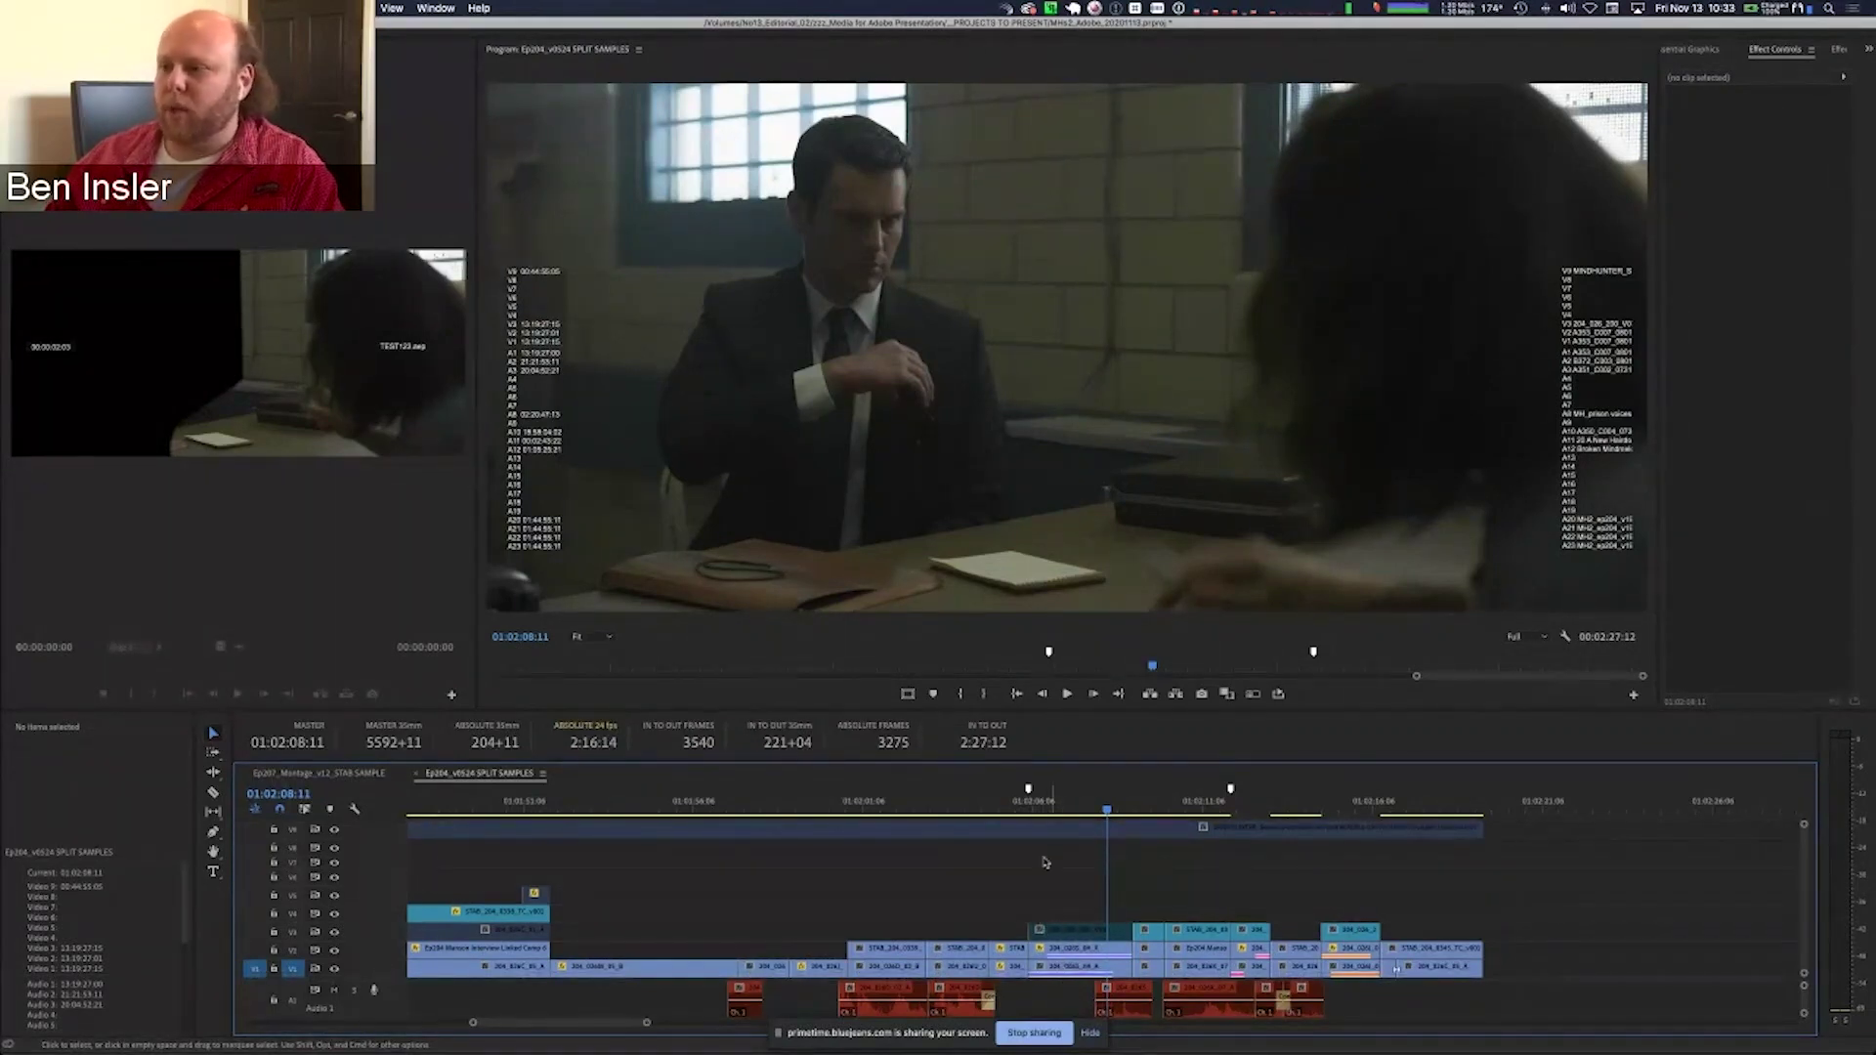
pyautogui.click(1087, 951)
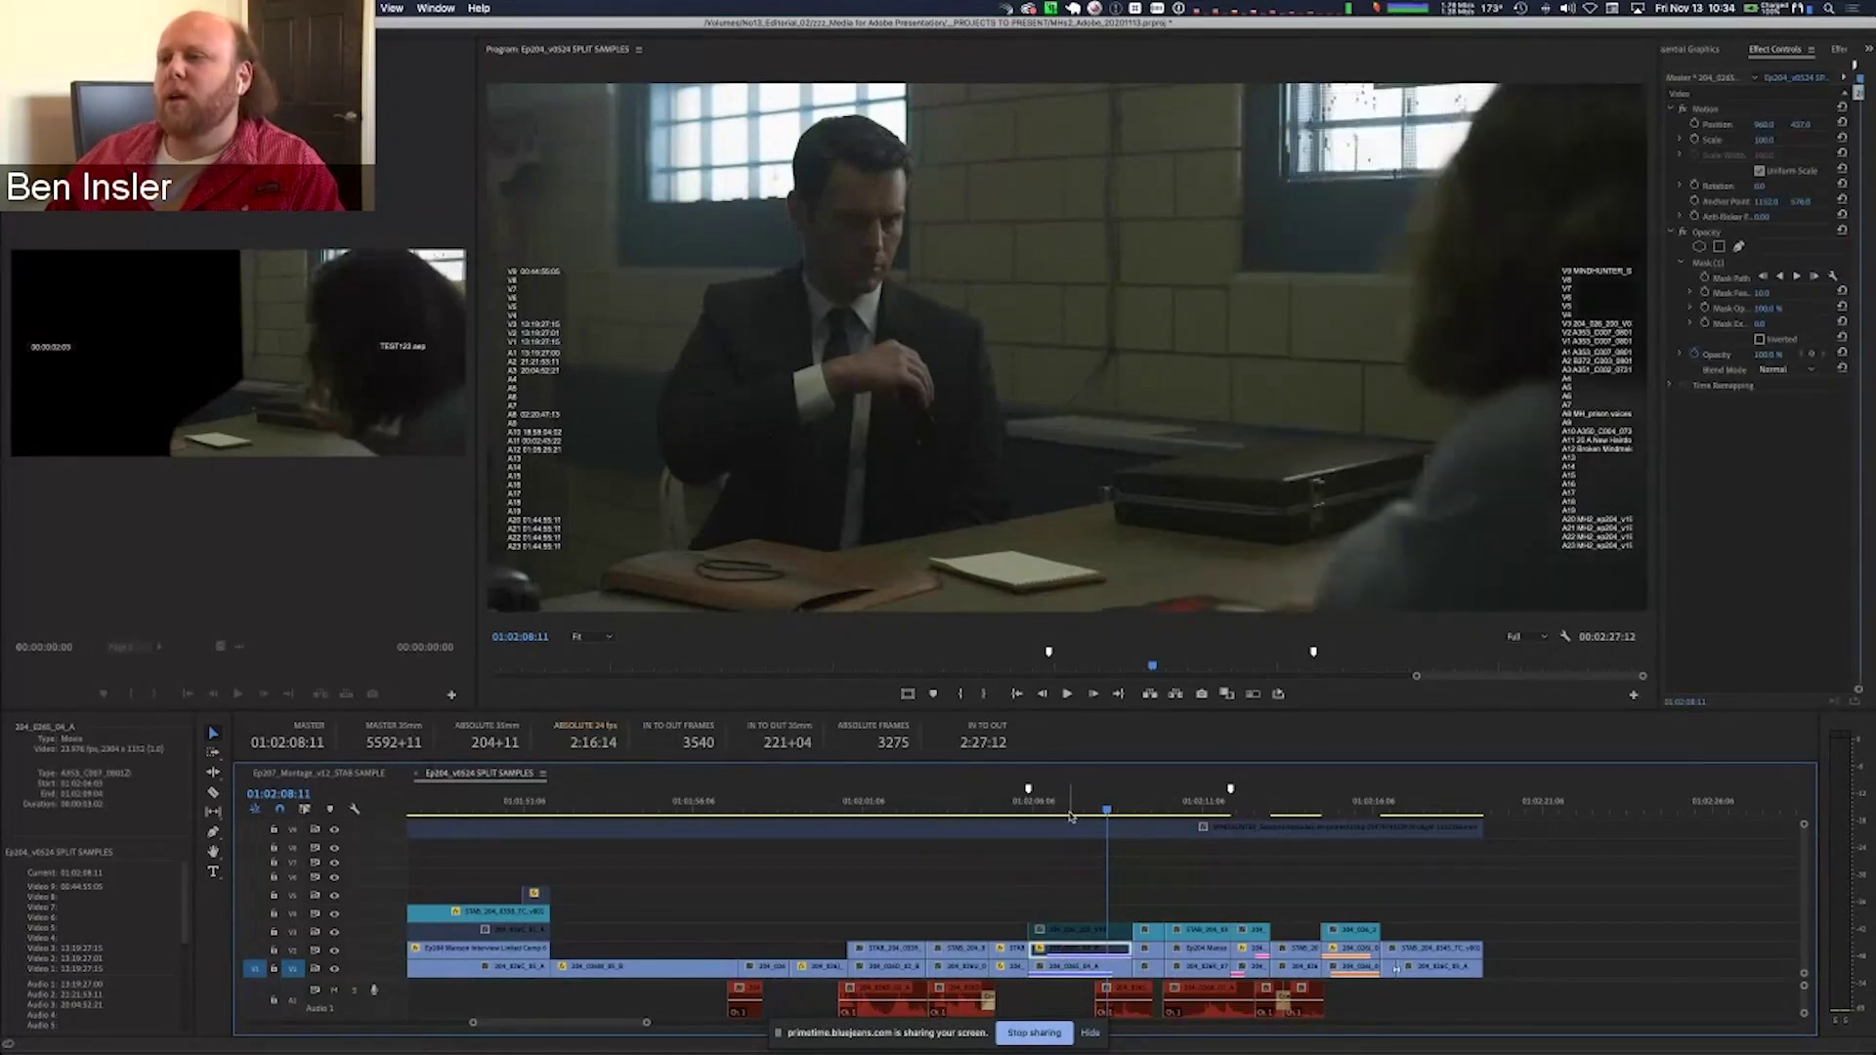
# - Scrub between 01:02:08:11 and 01:02:09:00 to examine the unsplit performance of both actors
pyautogui.moveTo(1066, 810); pyautogui.dragTo(1128, 828)
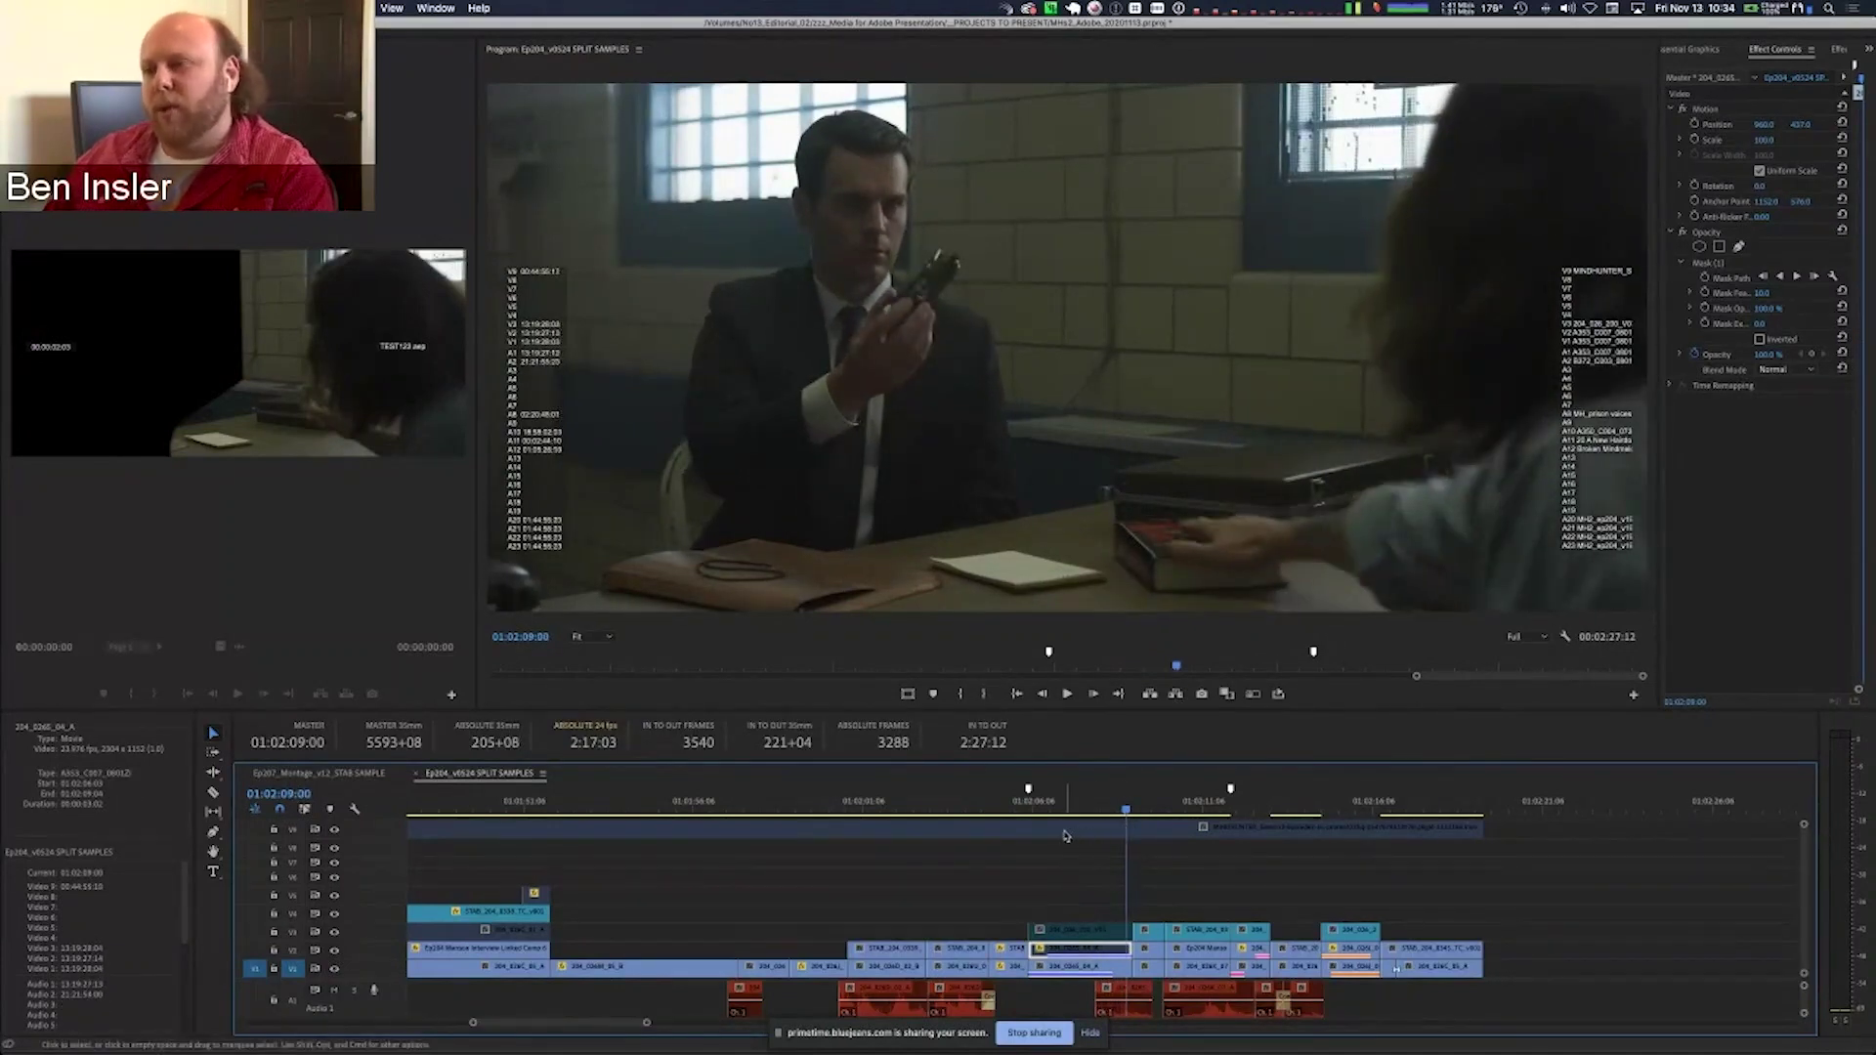
pyautogui.moveTo(1127, 811); pyautogui.dragTo(1122, 817)
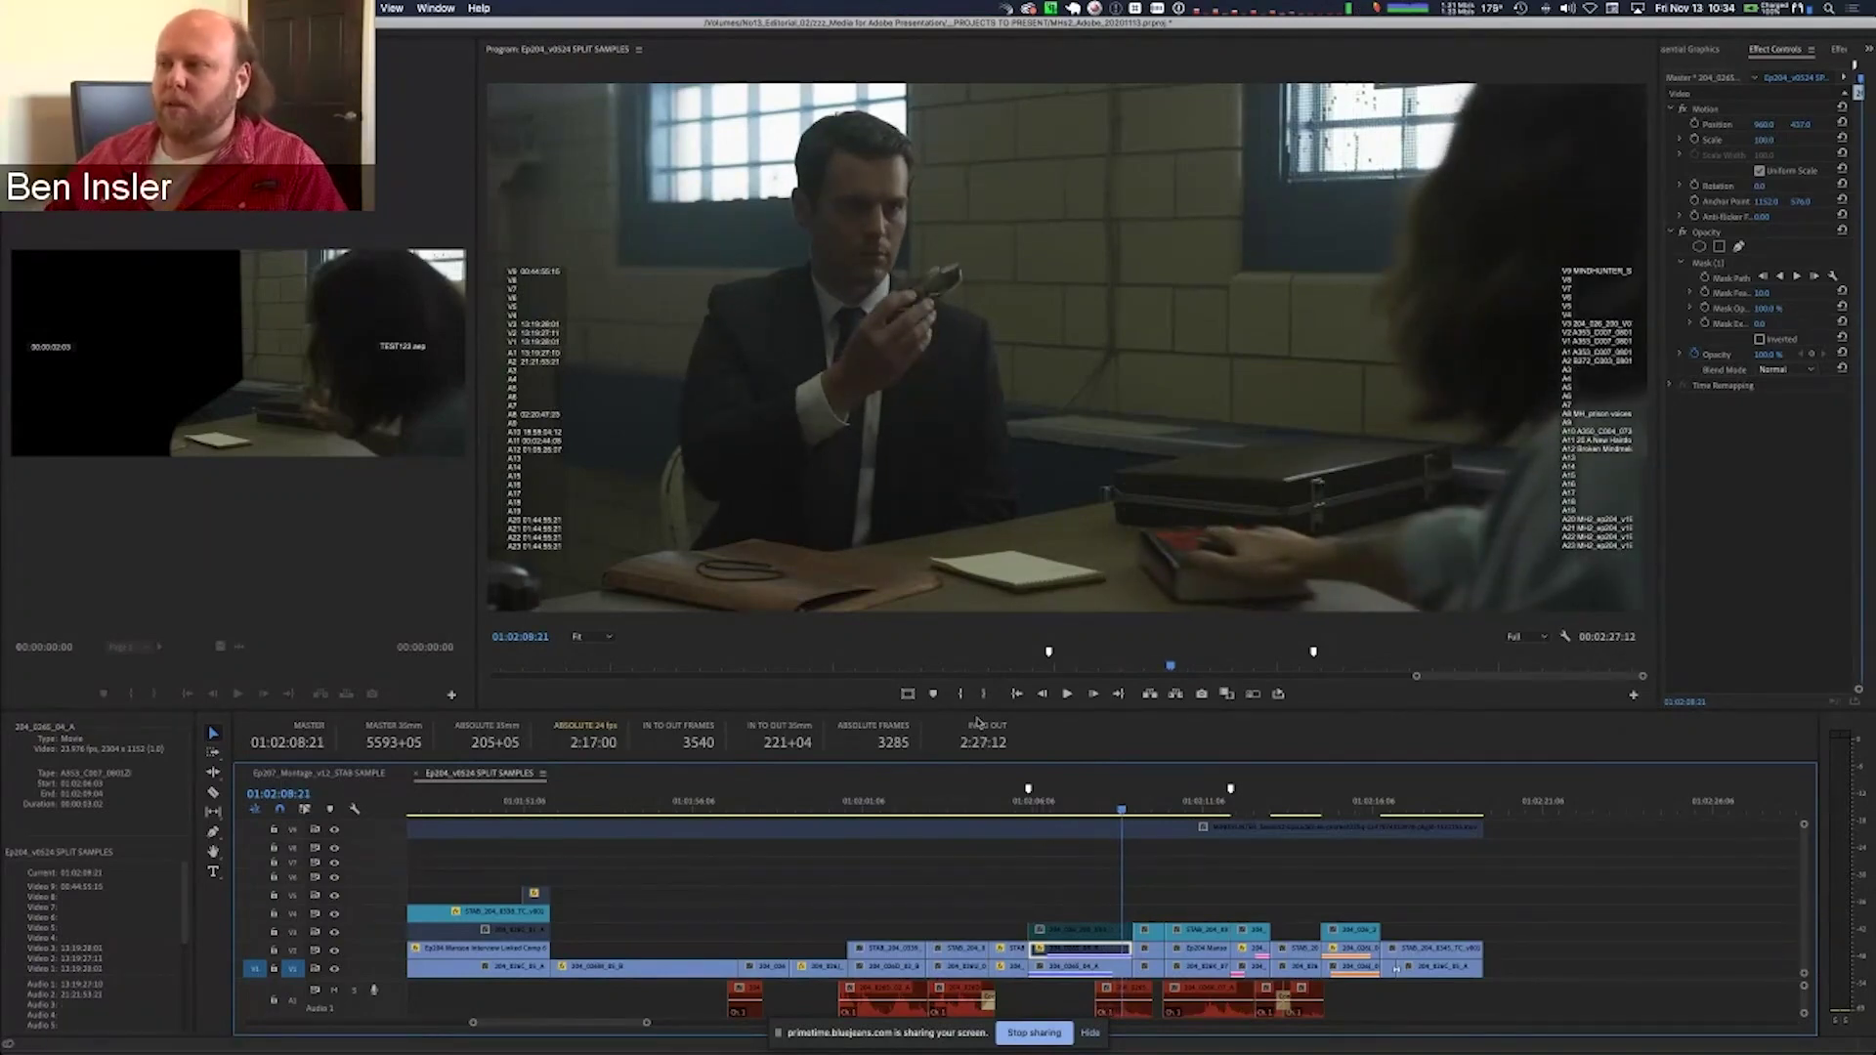
pyautogui.moveTo(1124, 815)
pyautogui.mouseDown()
pyautogui.moveTo(1162, 826)
pyautogui.moveTo(1050, 817)
pyautogui.moveTo(1122, 827)
pyautogui.mouseUp()
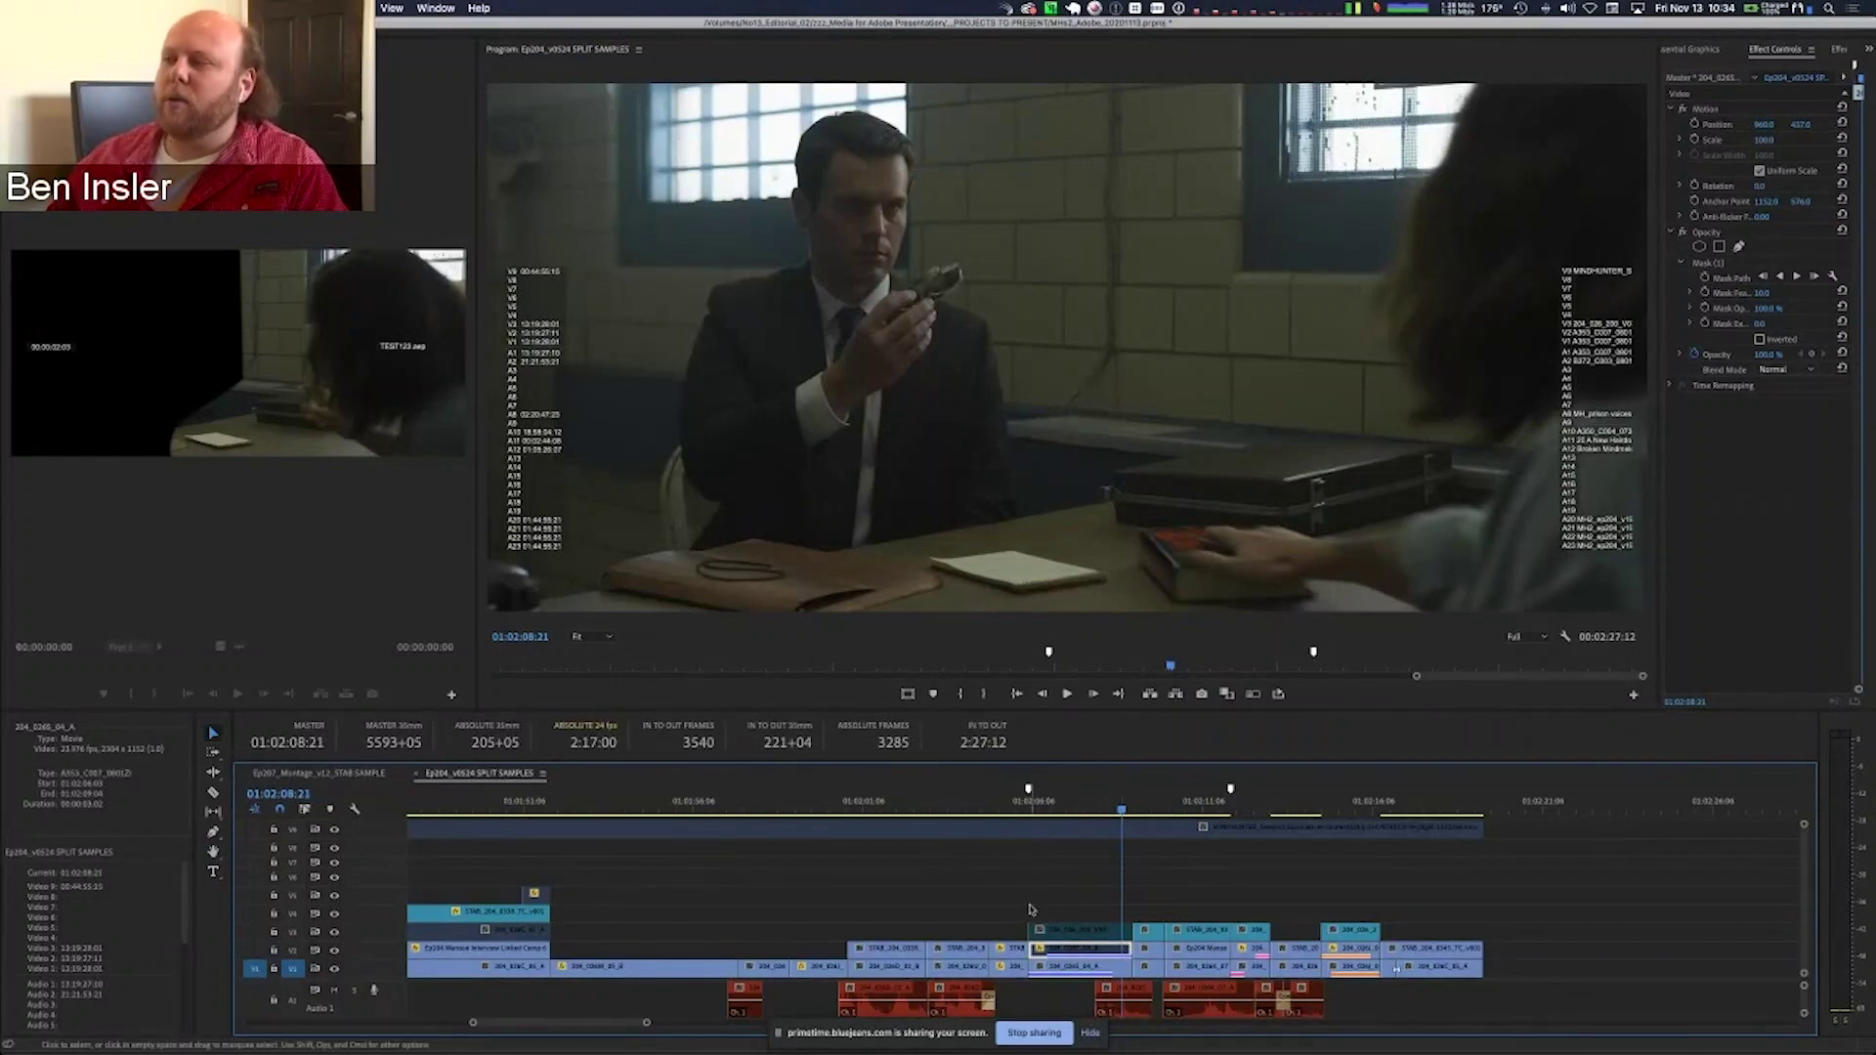
pyautogui.moveTo(1117, 810)
pyautogui.mouseDown()
pyautogui.moveTo(1088, 813)
pyautogui.moveTo(1108, 811)
pyautogui.mouseUp()
# - Toggle the enabled state of the two stacked split-screen clips so only the masked V2 clip shows at 01:02:08:11
pyautogui.moveTo(1066, 1003); pyautogui.dragTo(1059, 949)
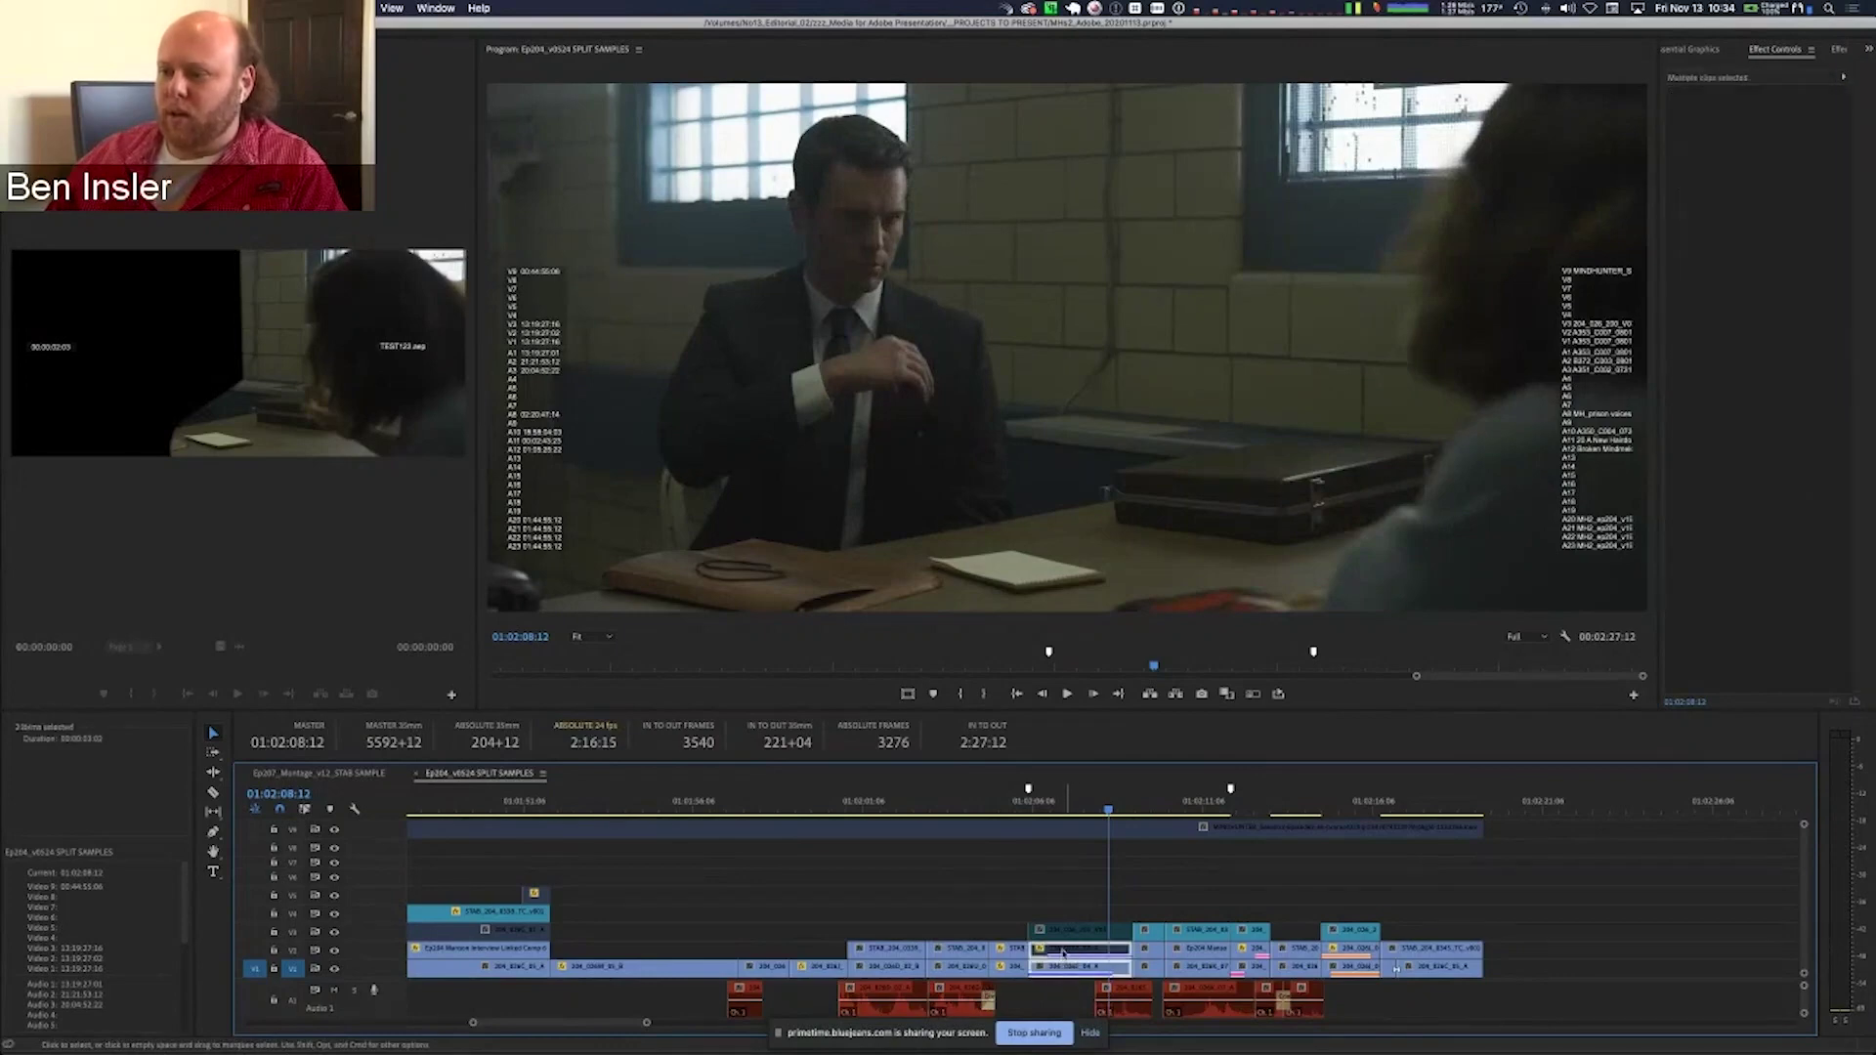
pyautogui.press('super+shift+e')
pyautogui.moveTo(1035, 810); pyautogui.dragTo(1107, 831)
pyautogui.click(1074, 948)
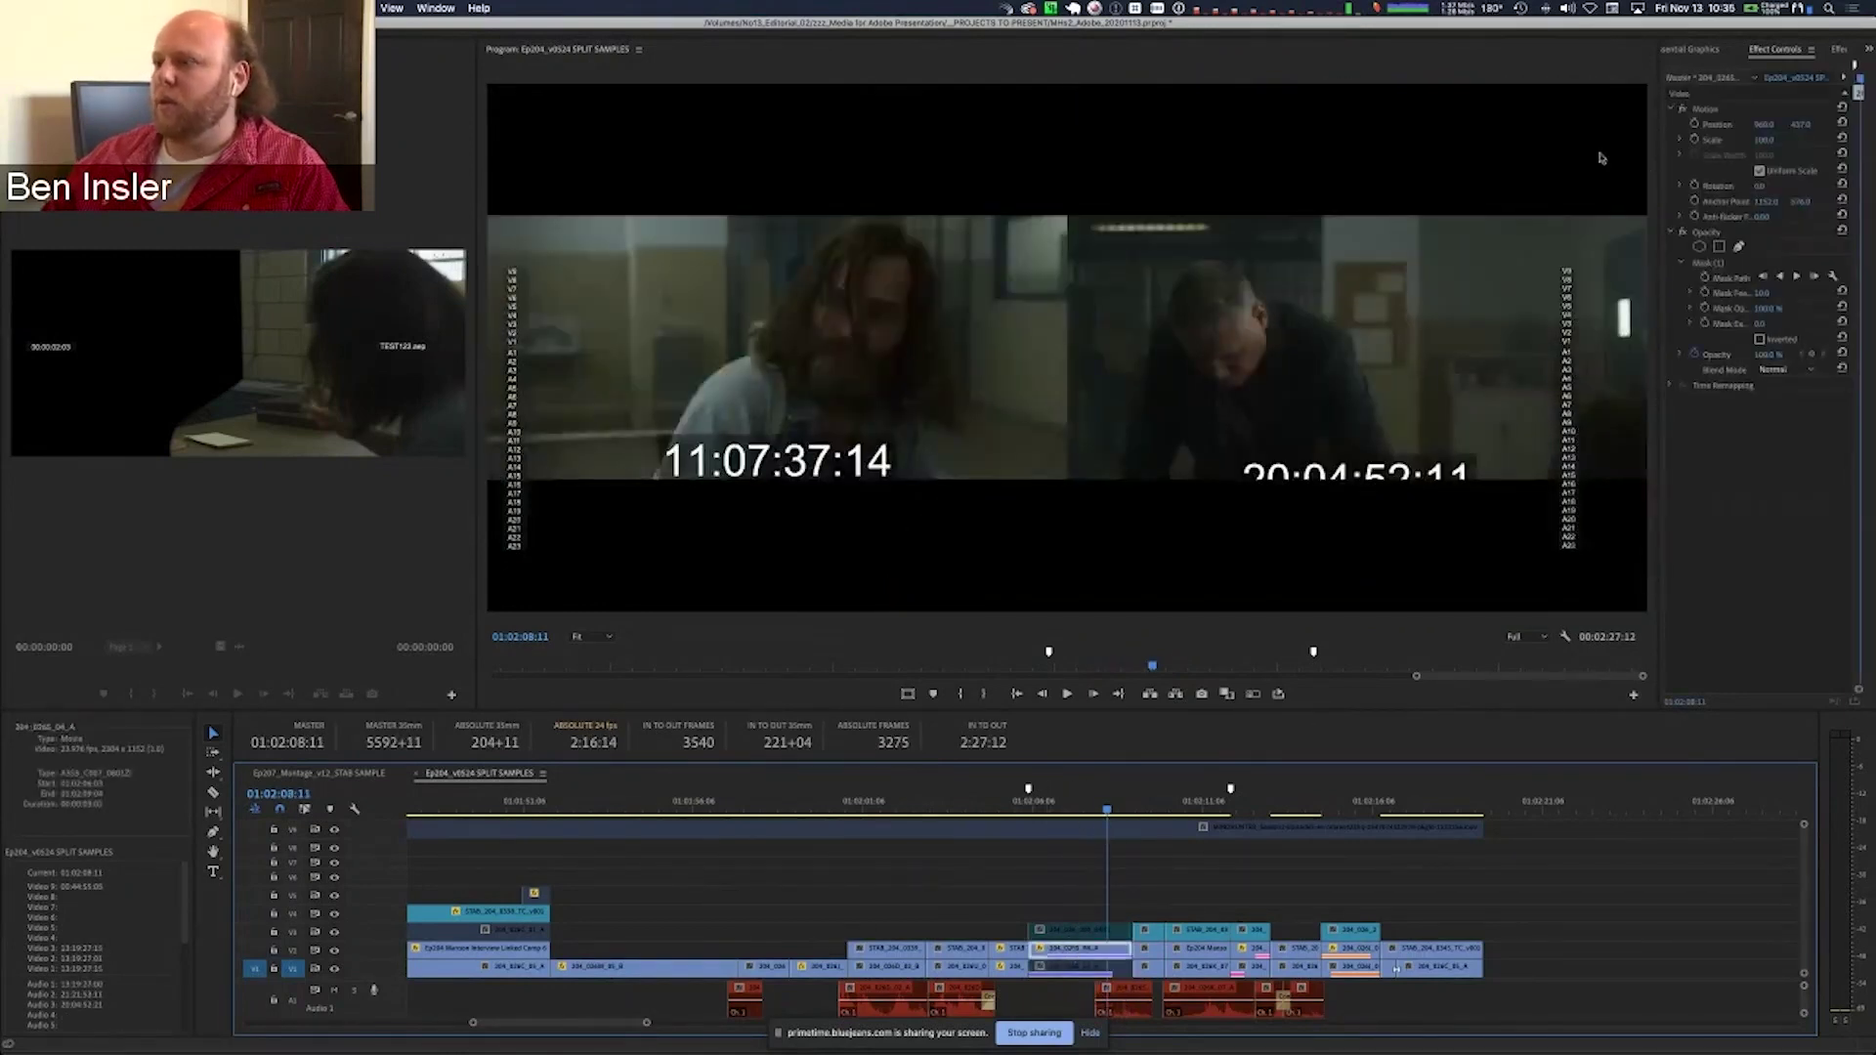
pyautogui.moveTo(1096, 901); pyautogui.dragTo(1075, 938)
pyautogui.click(1080, 948)
pyautogui.click(1123, 904)
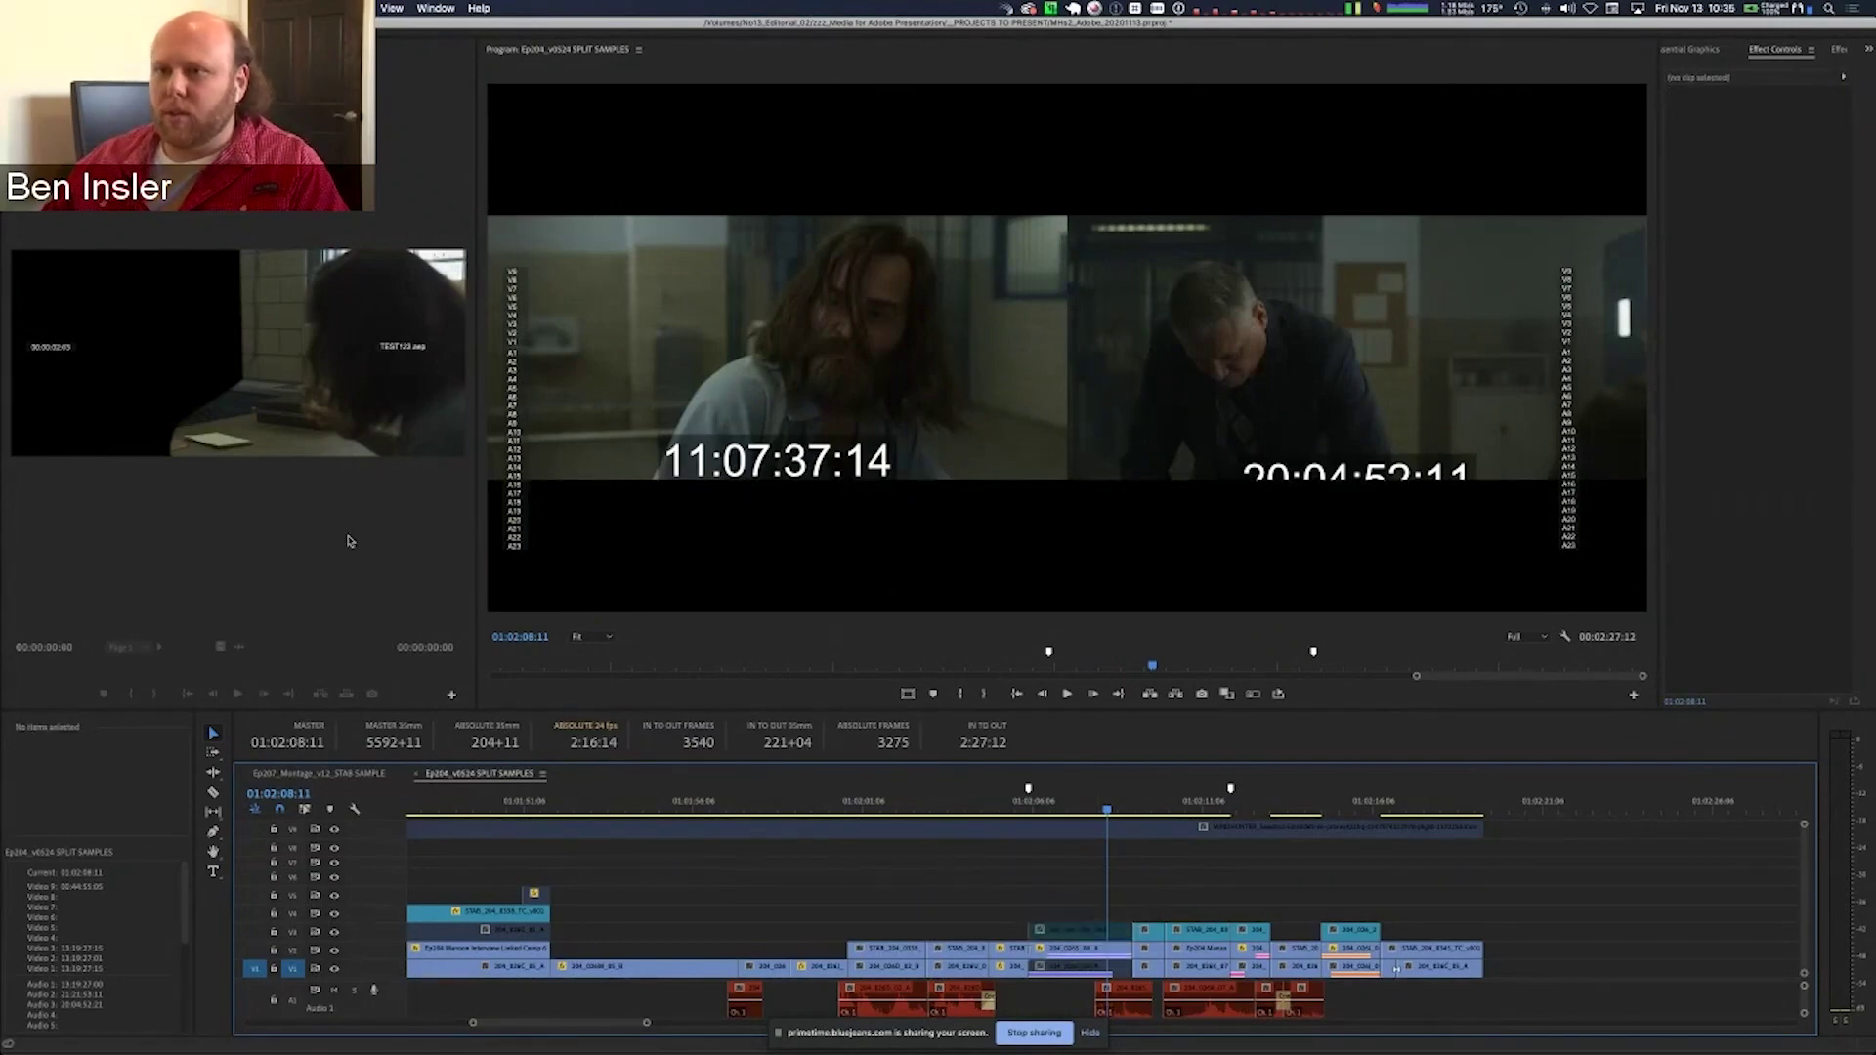
pyautogui.click(982, 533)
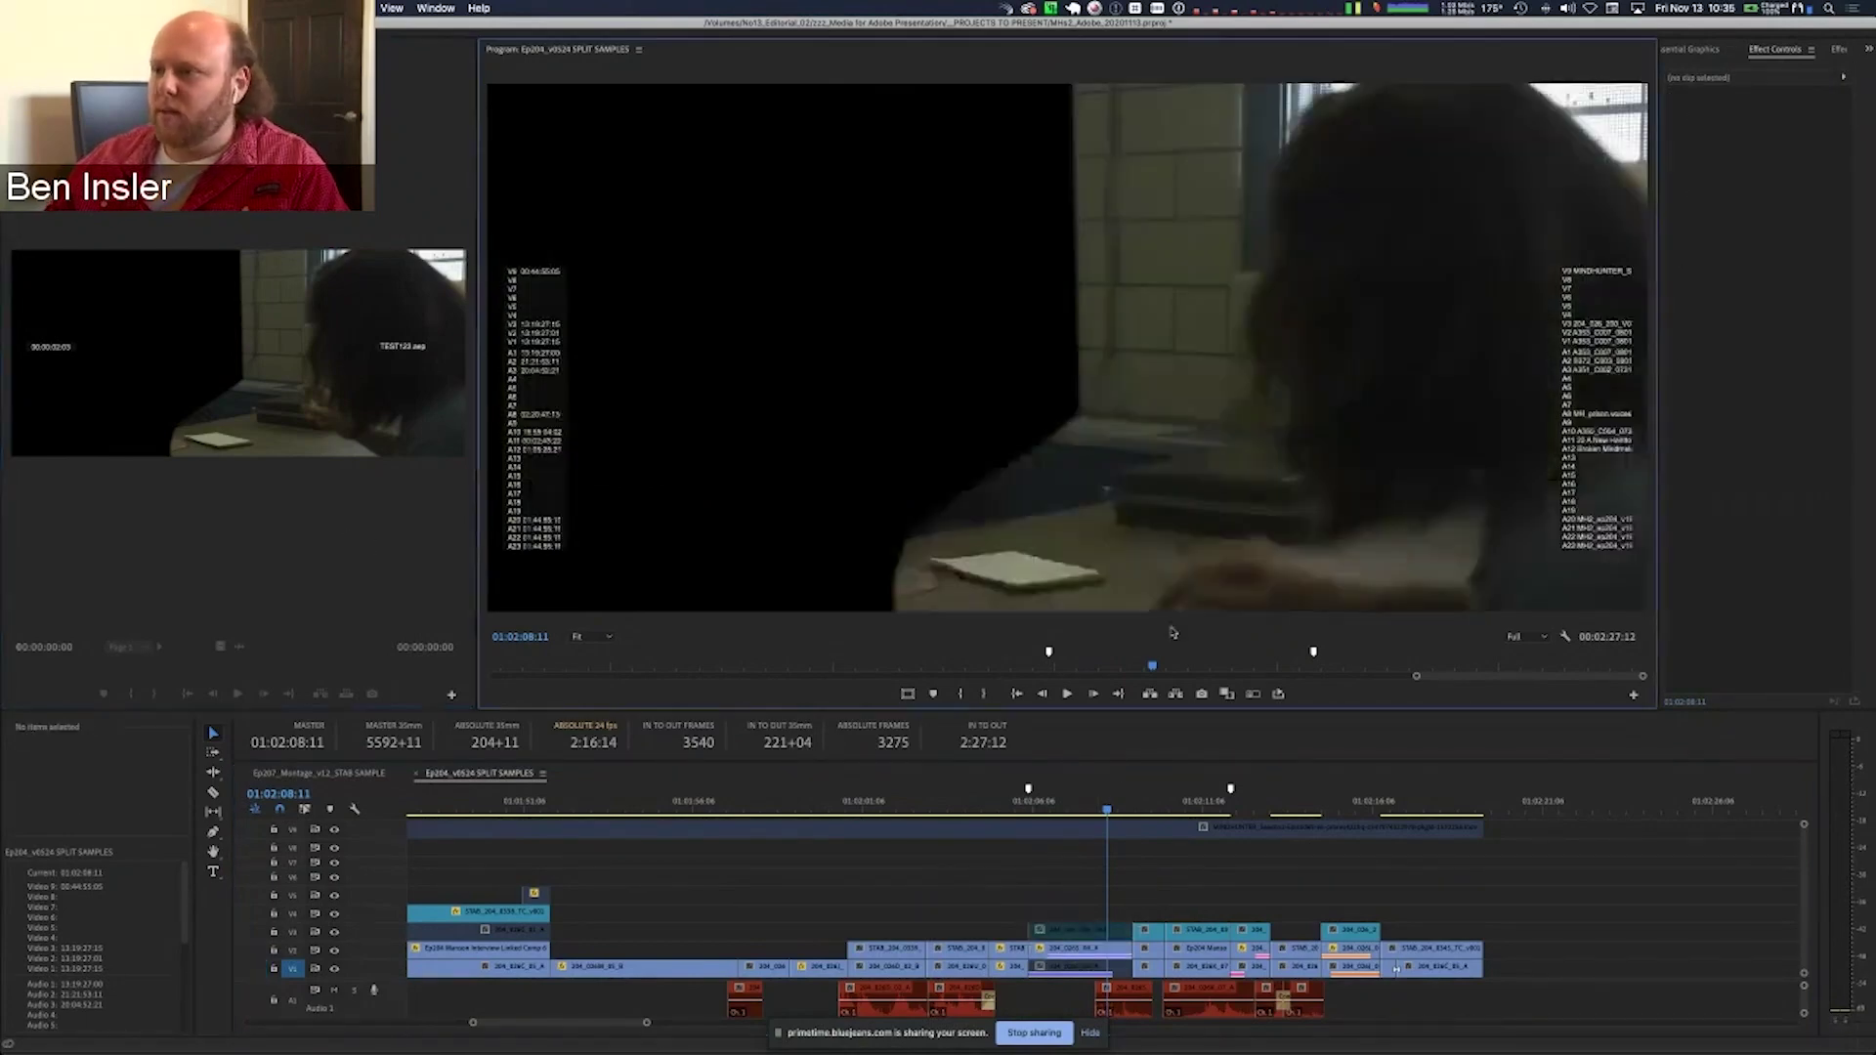
# - Move the middle corner point of the V2 clip's opacity Mask (1) slightly down and left in the maximized program view
pyautogui.click(1079, 956)
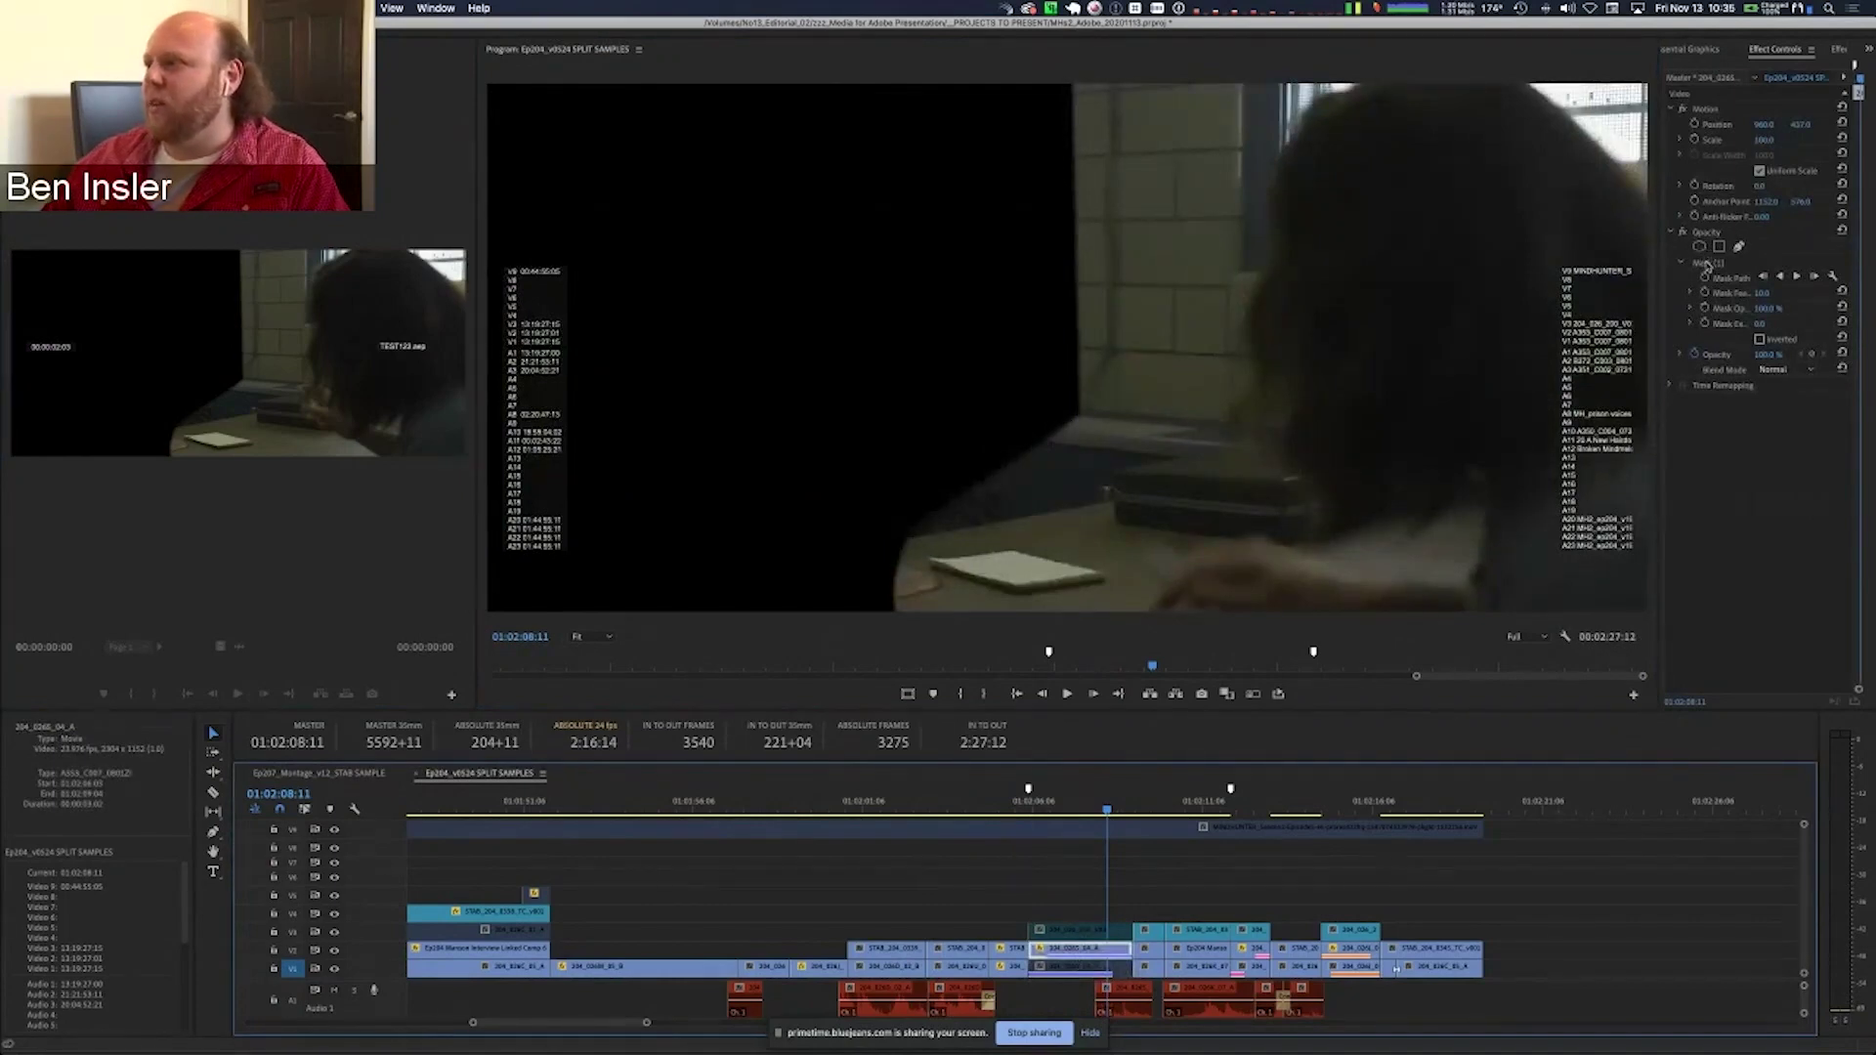
pyautogui.click(1707, 263)
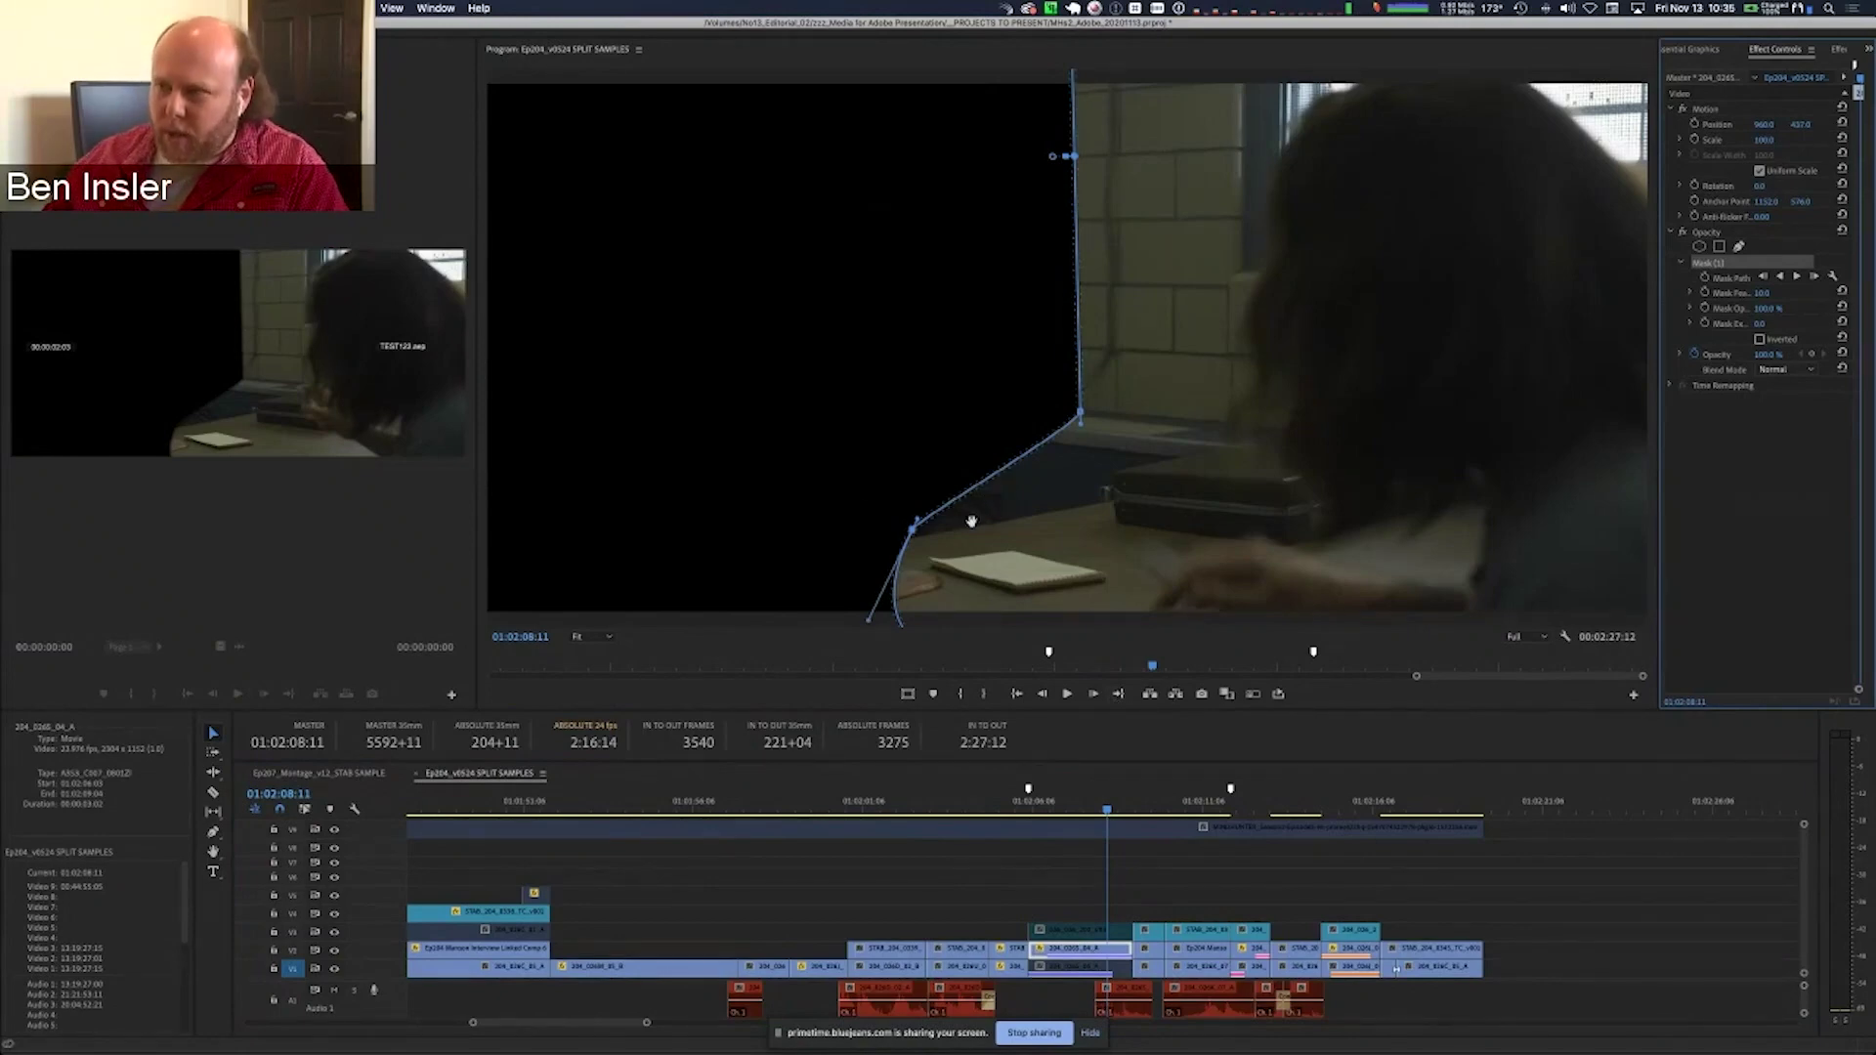
pyautogui.press('`')
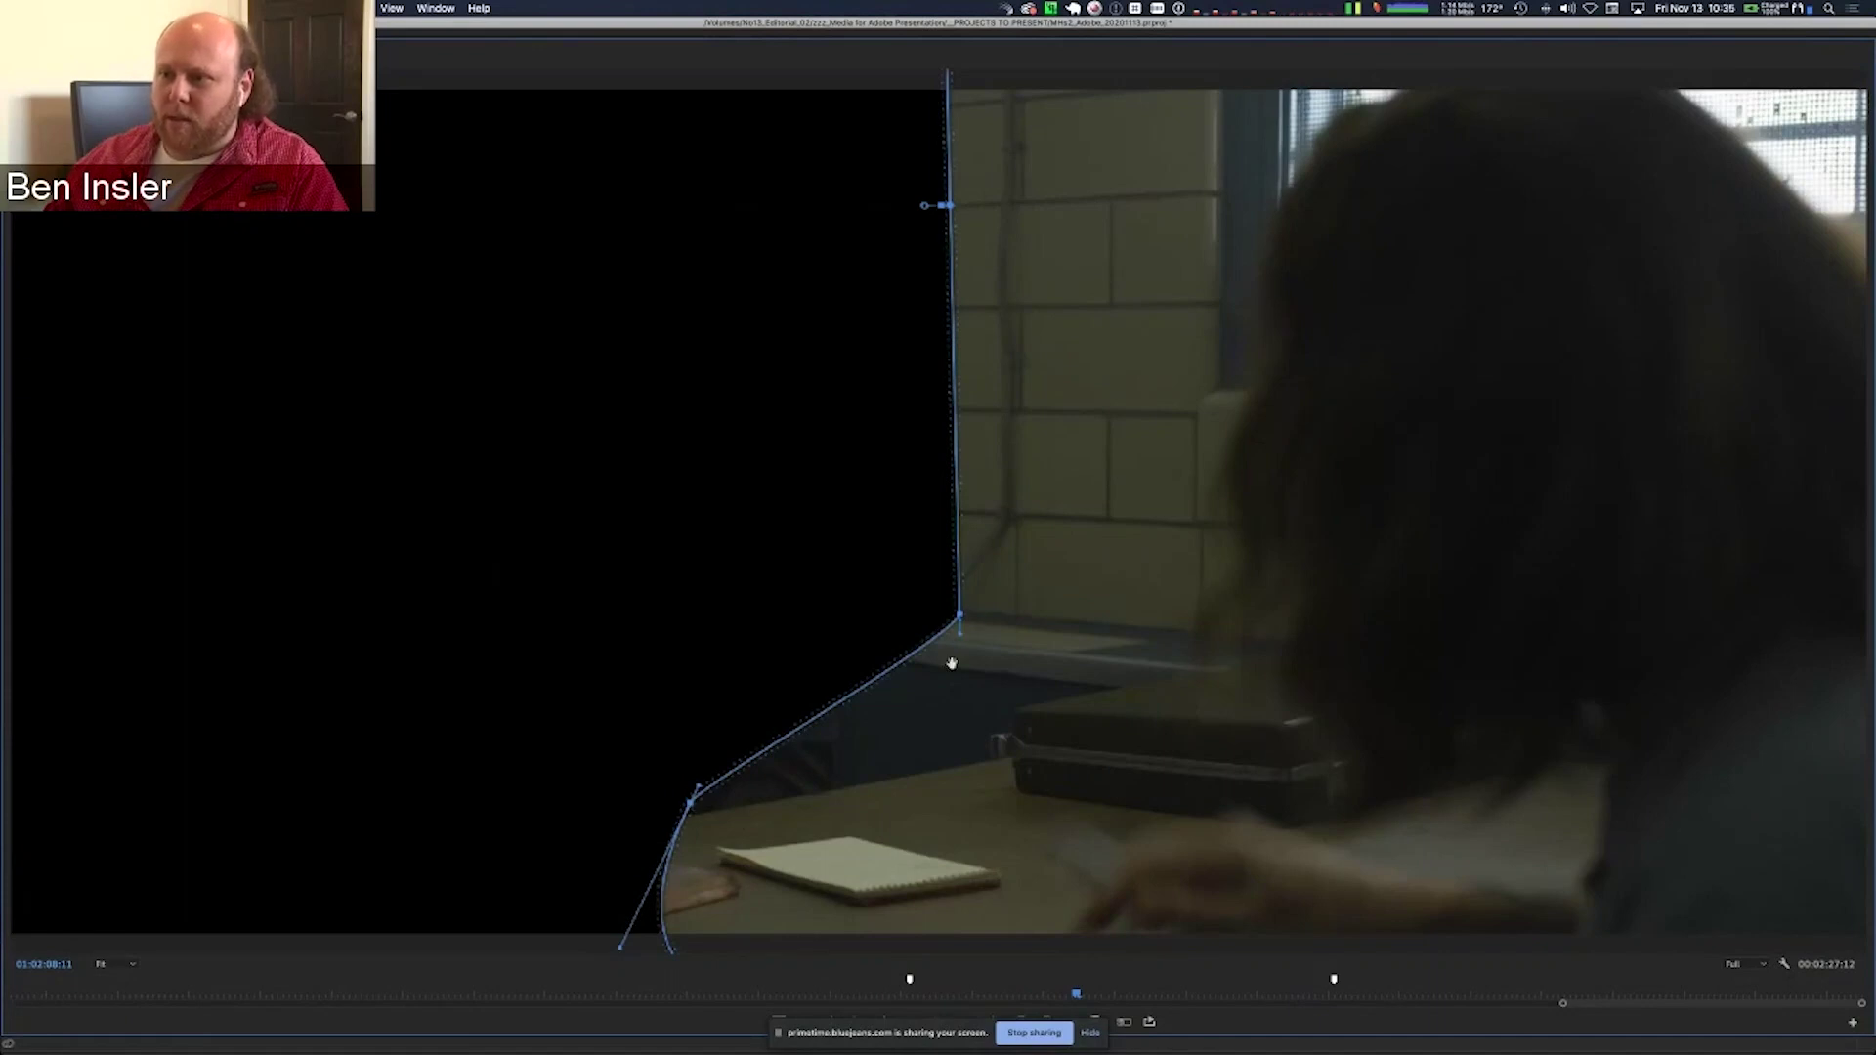
pyautogui.moveTo(960, 618)
pyautogui.mouseDown()
pyautogui.moveTo(930, 795)
pyautogui.moveTo(956, 793)
pyautogui.moveTo(946, 640)
pyautogui.mouseUp()
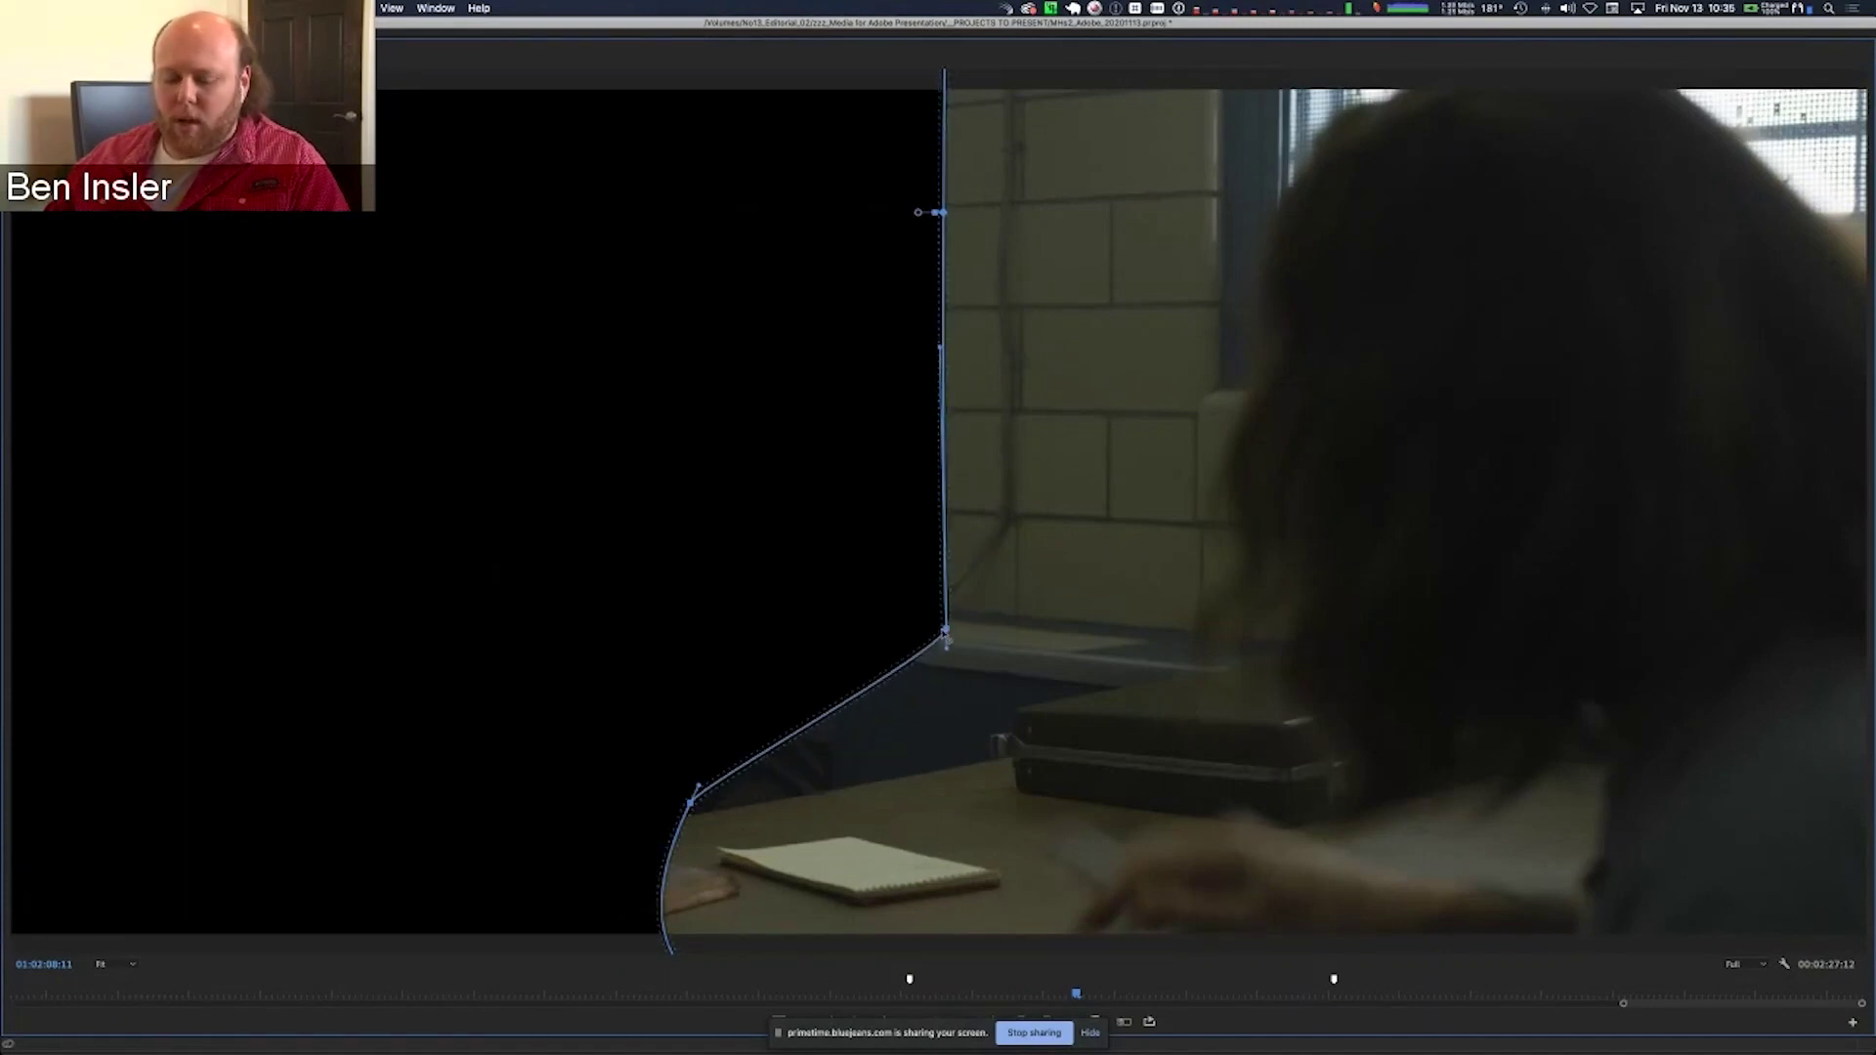
pyautogui.press('`')
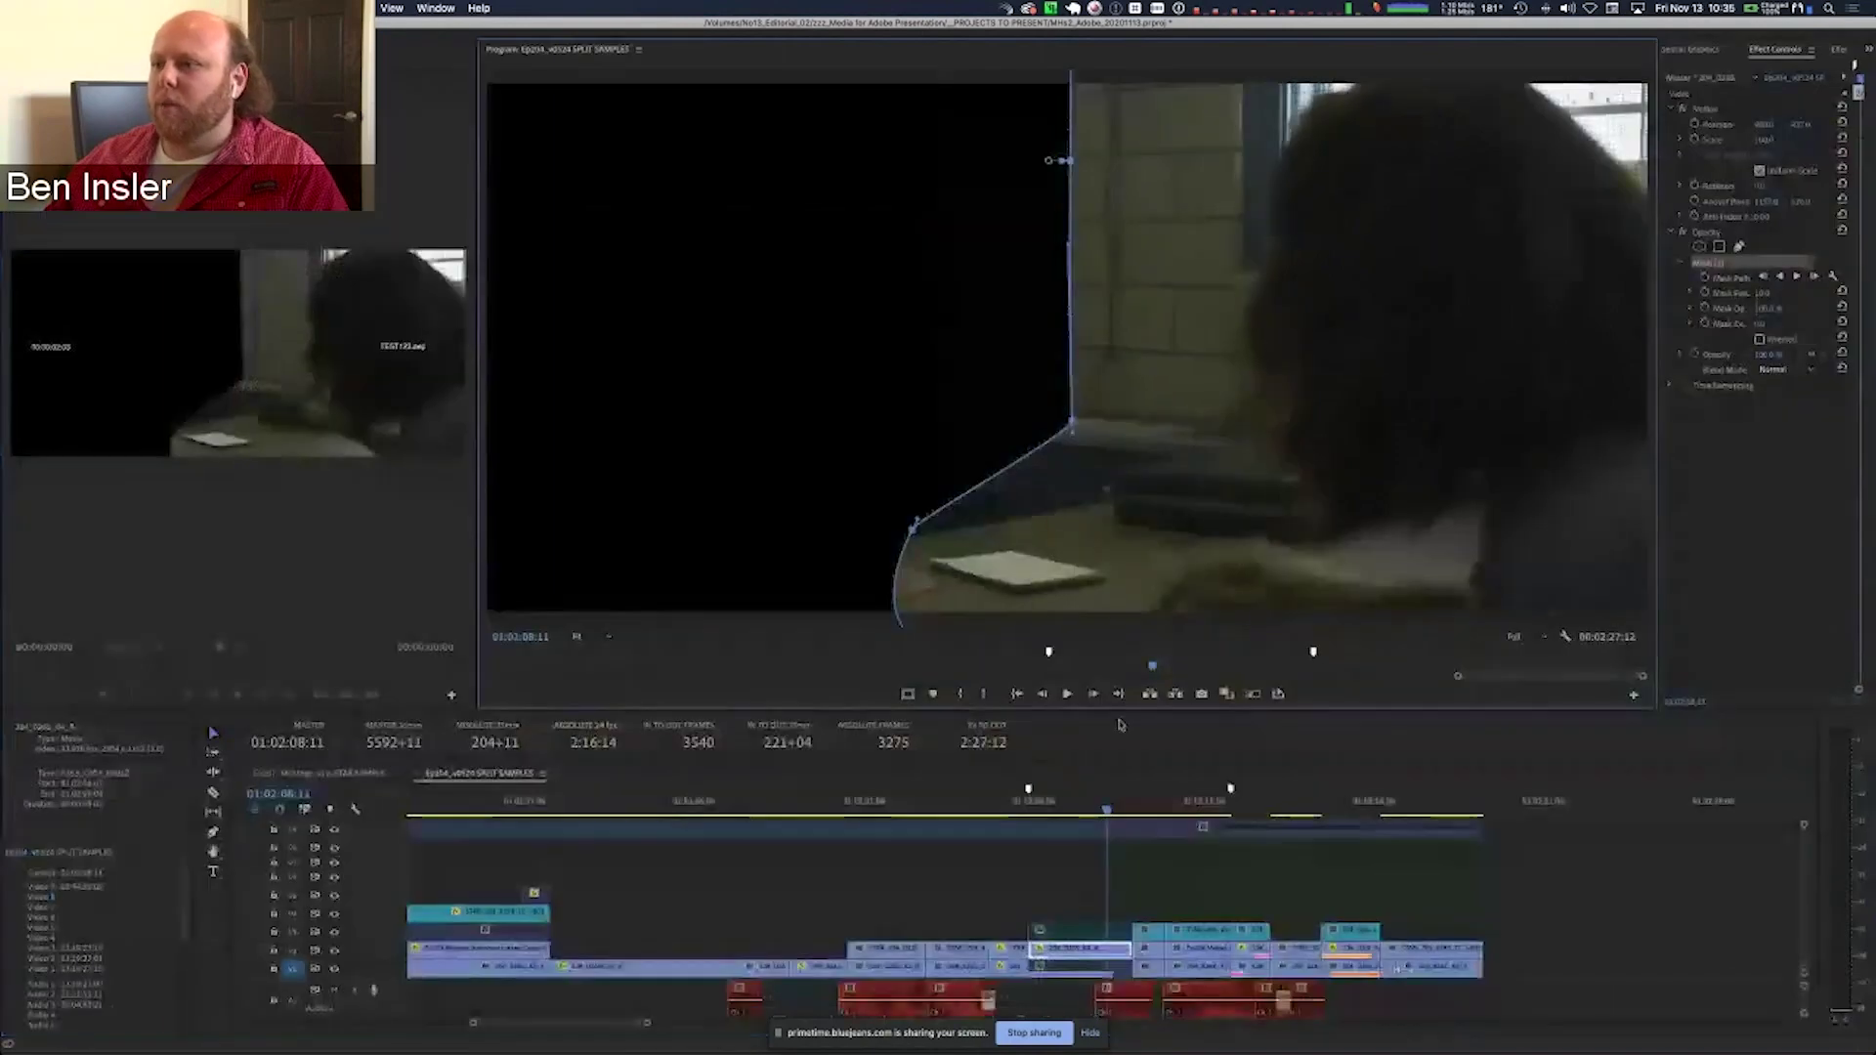
# - Enable the V1 clip of the split screen again and duplicate both stacked clips onto the empty tracks above
pyautogui.click(1063, 968)
pyautogui.click(1067, 967)
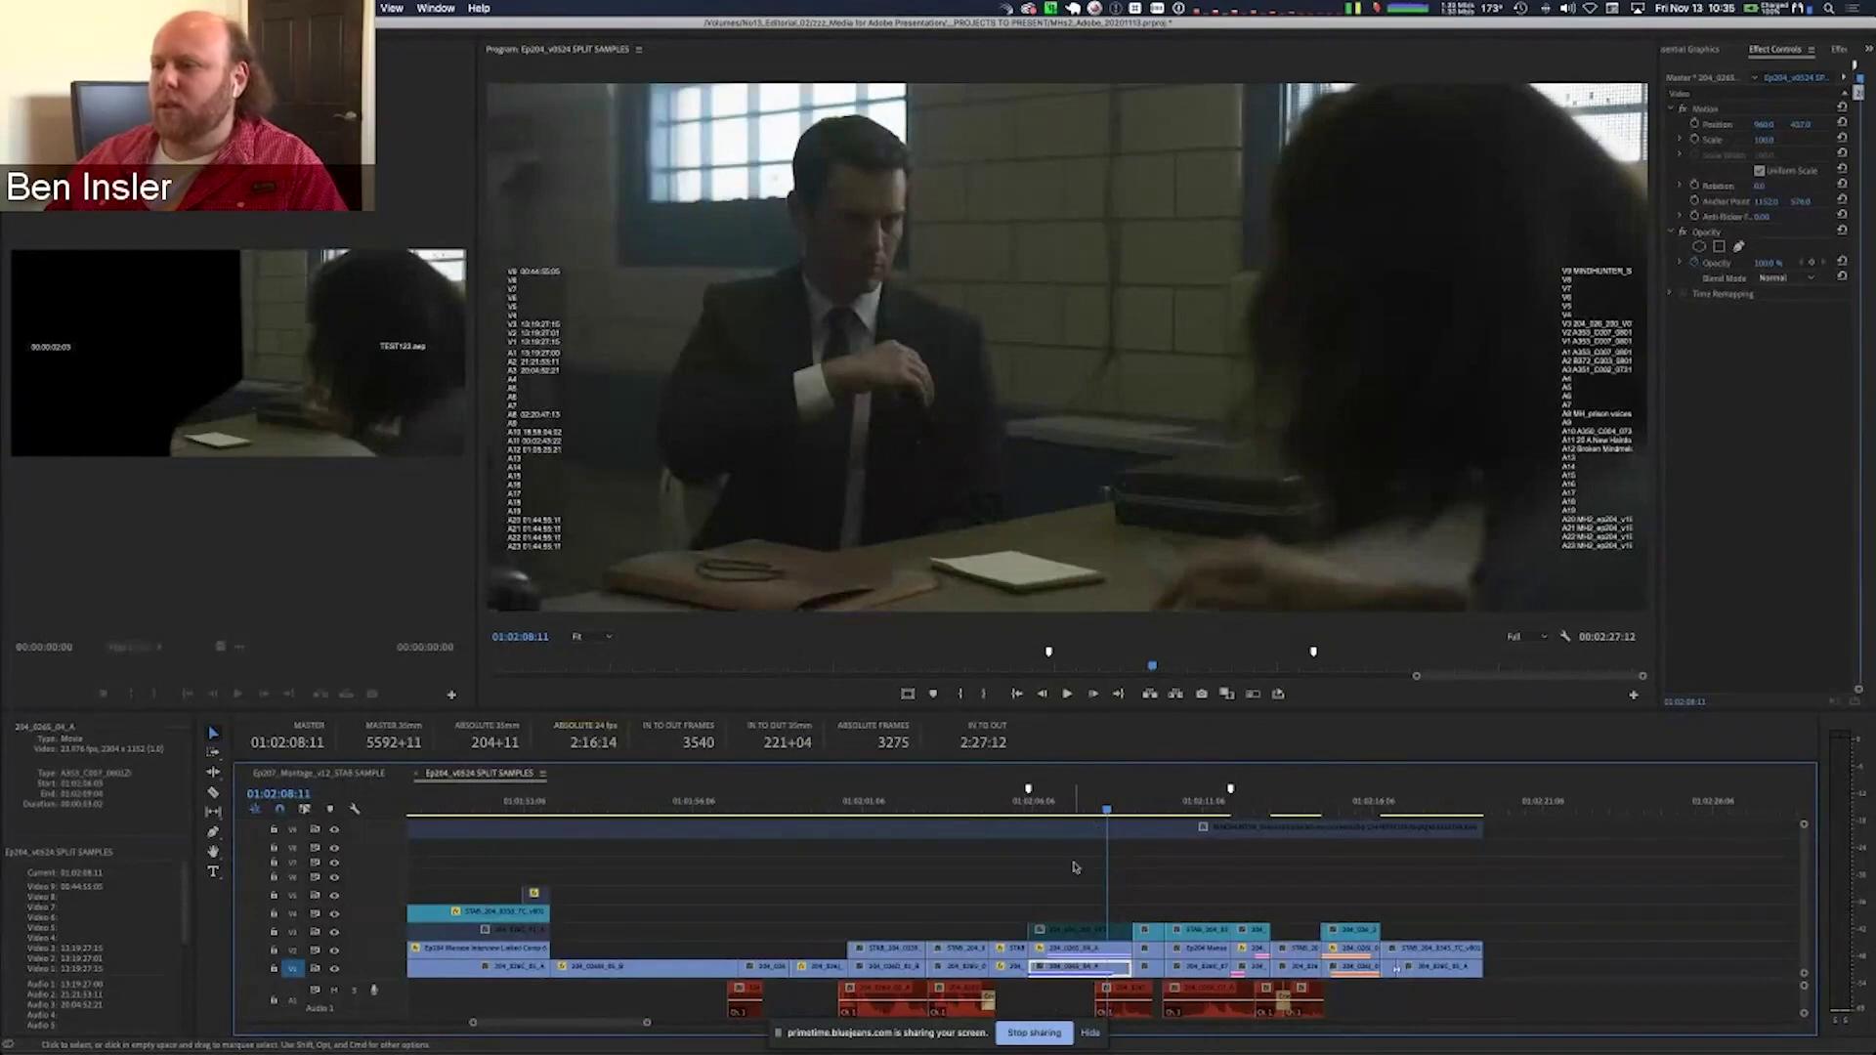
pyautogui.click(1019, 996)
pyautogui.click(1068, 955)
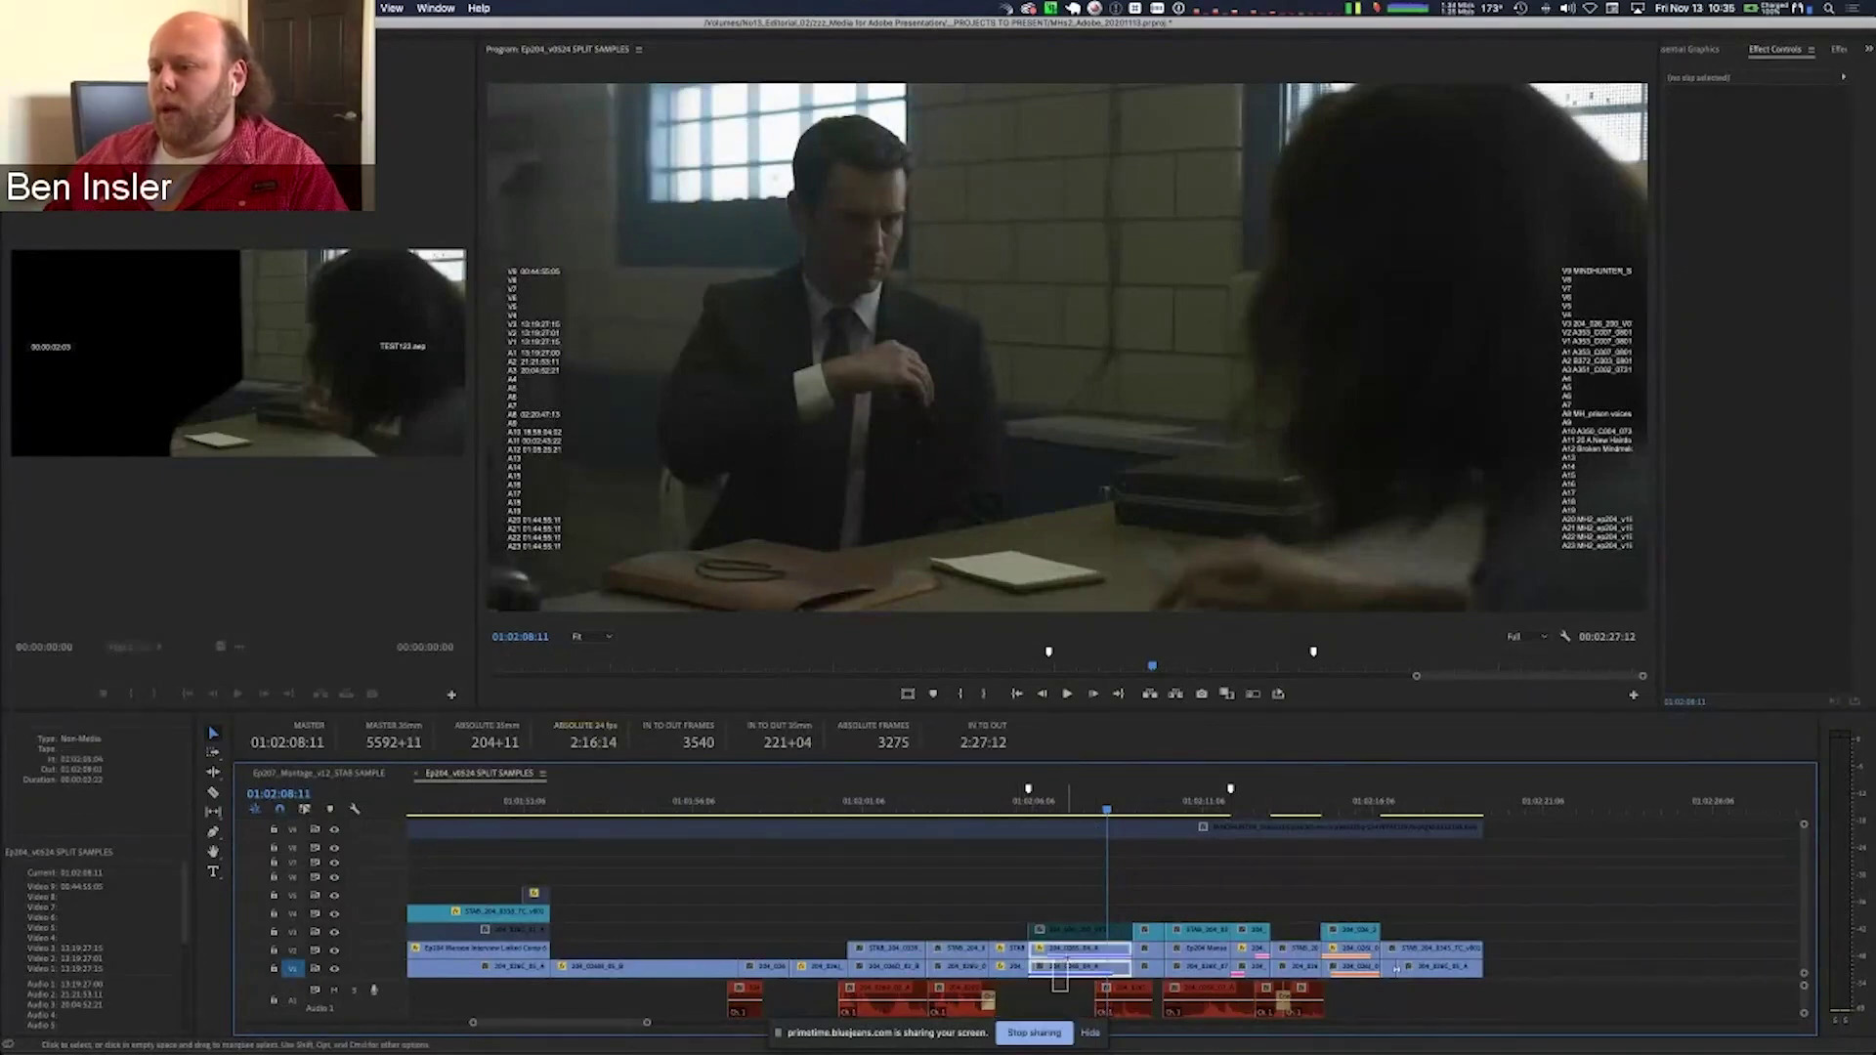
pyautogui.moveTo(1070, 954); pyautogui.dragTo(1087, 885)
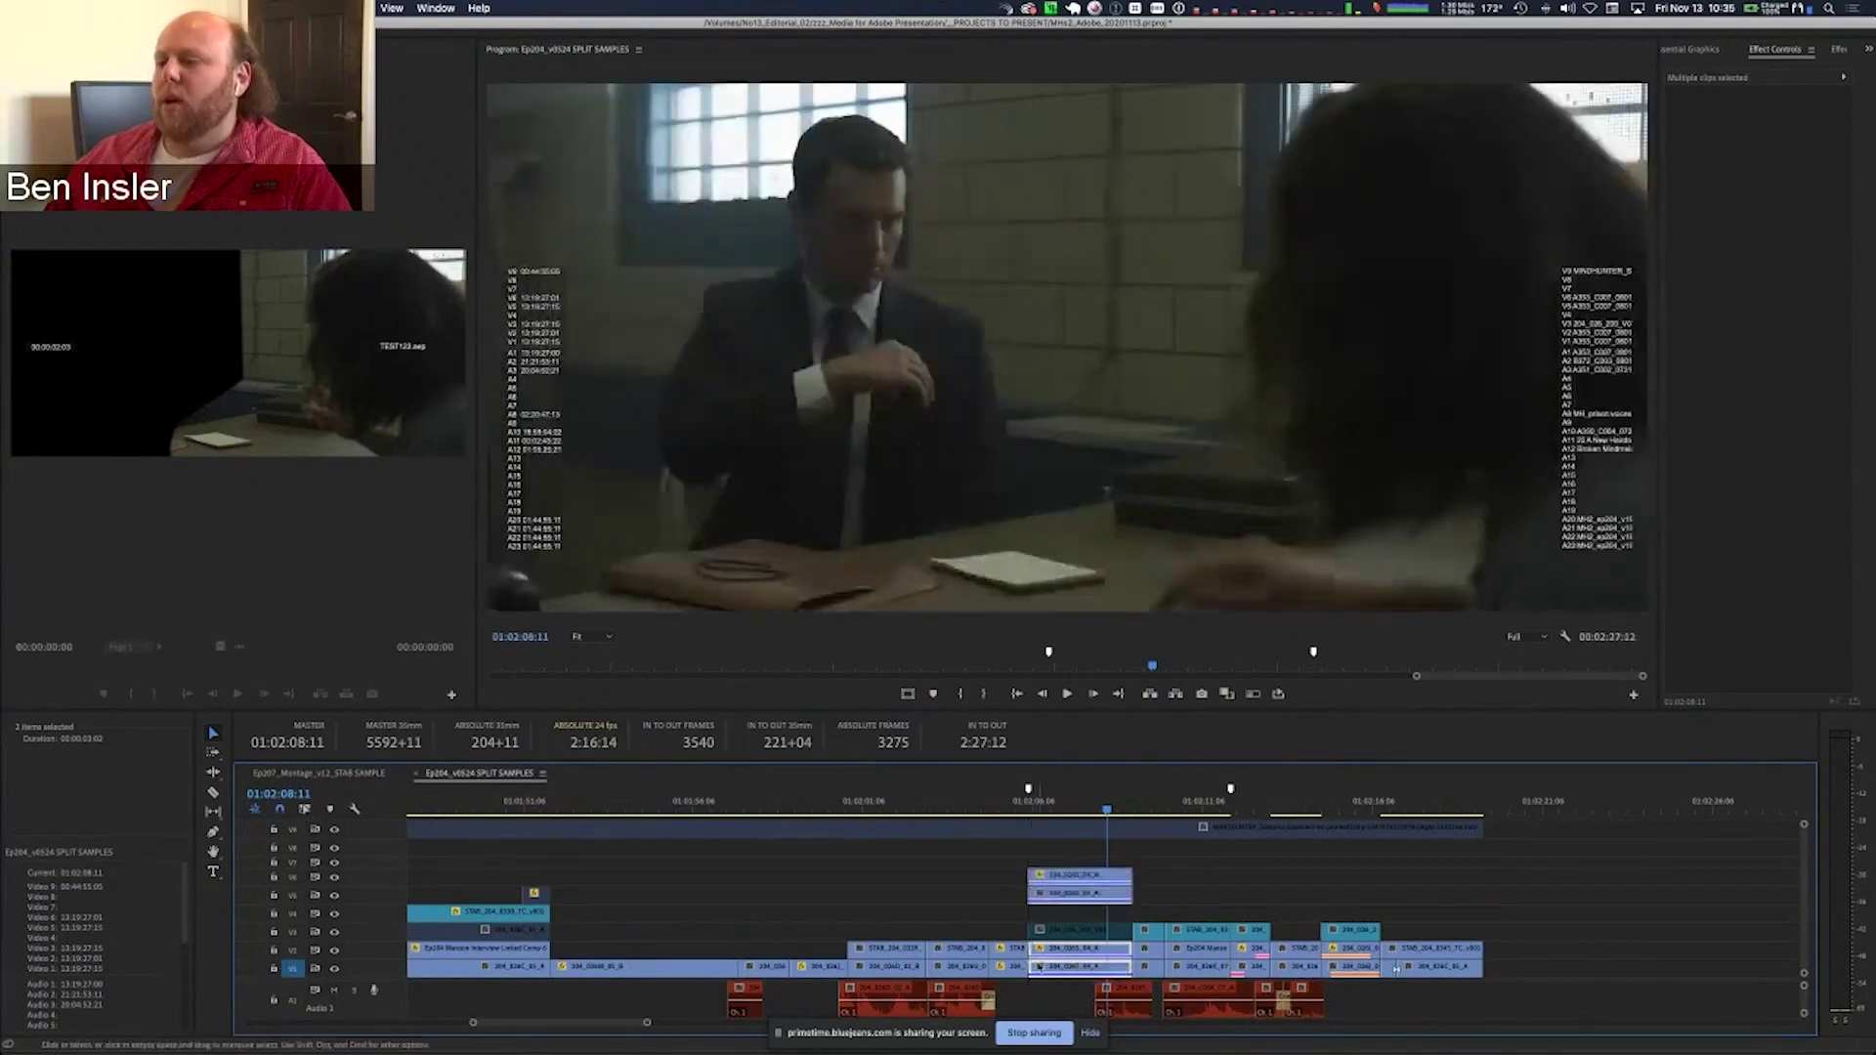
# - Replace the duplicated clips with an After Effects composition, saving the project as "20201113 Comps BI.aep" in the AEP Dynamic Links folder
pyautogui.rightClick(1099, 880)
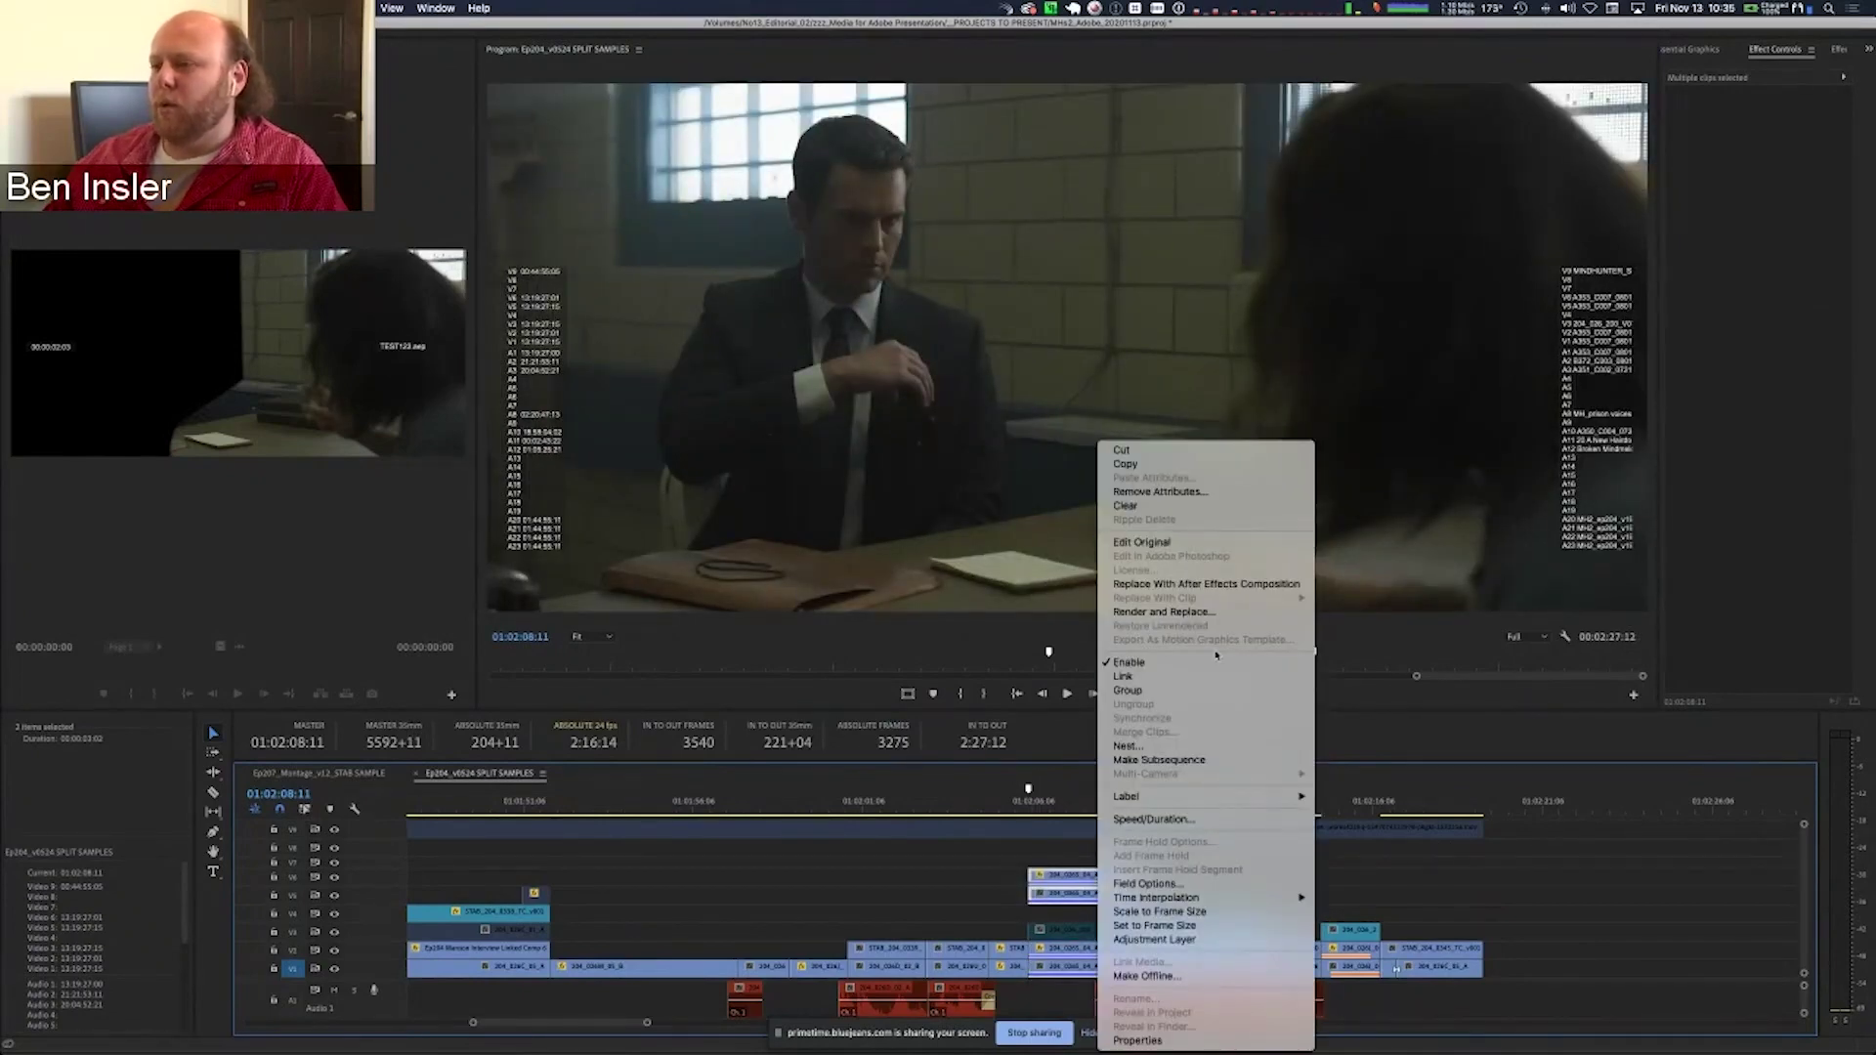
pyautogui.click(1212, 583)
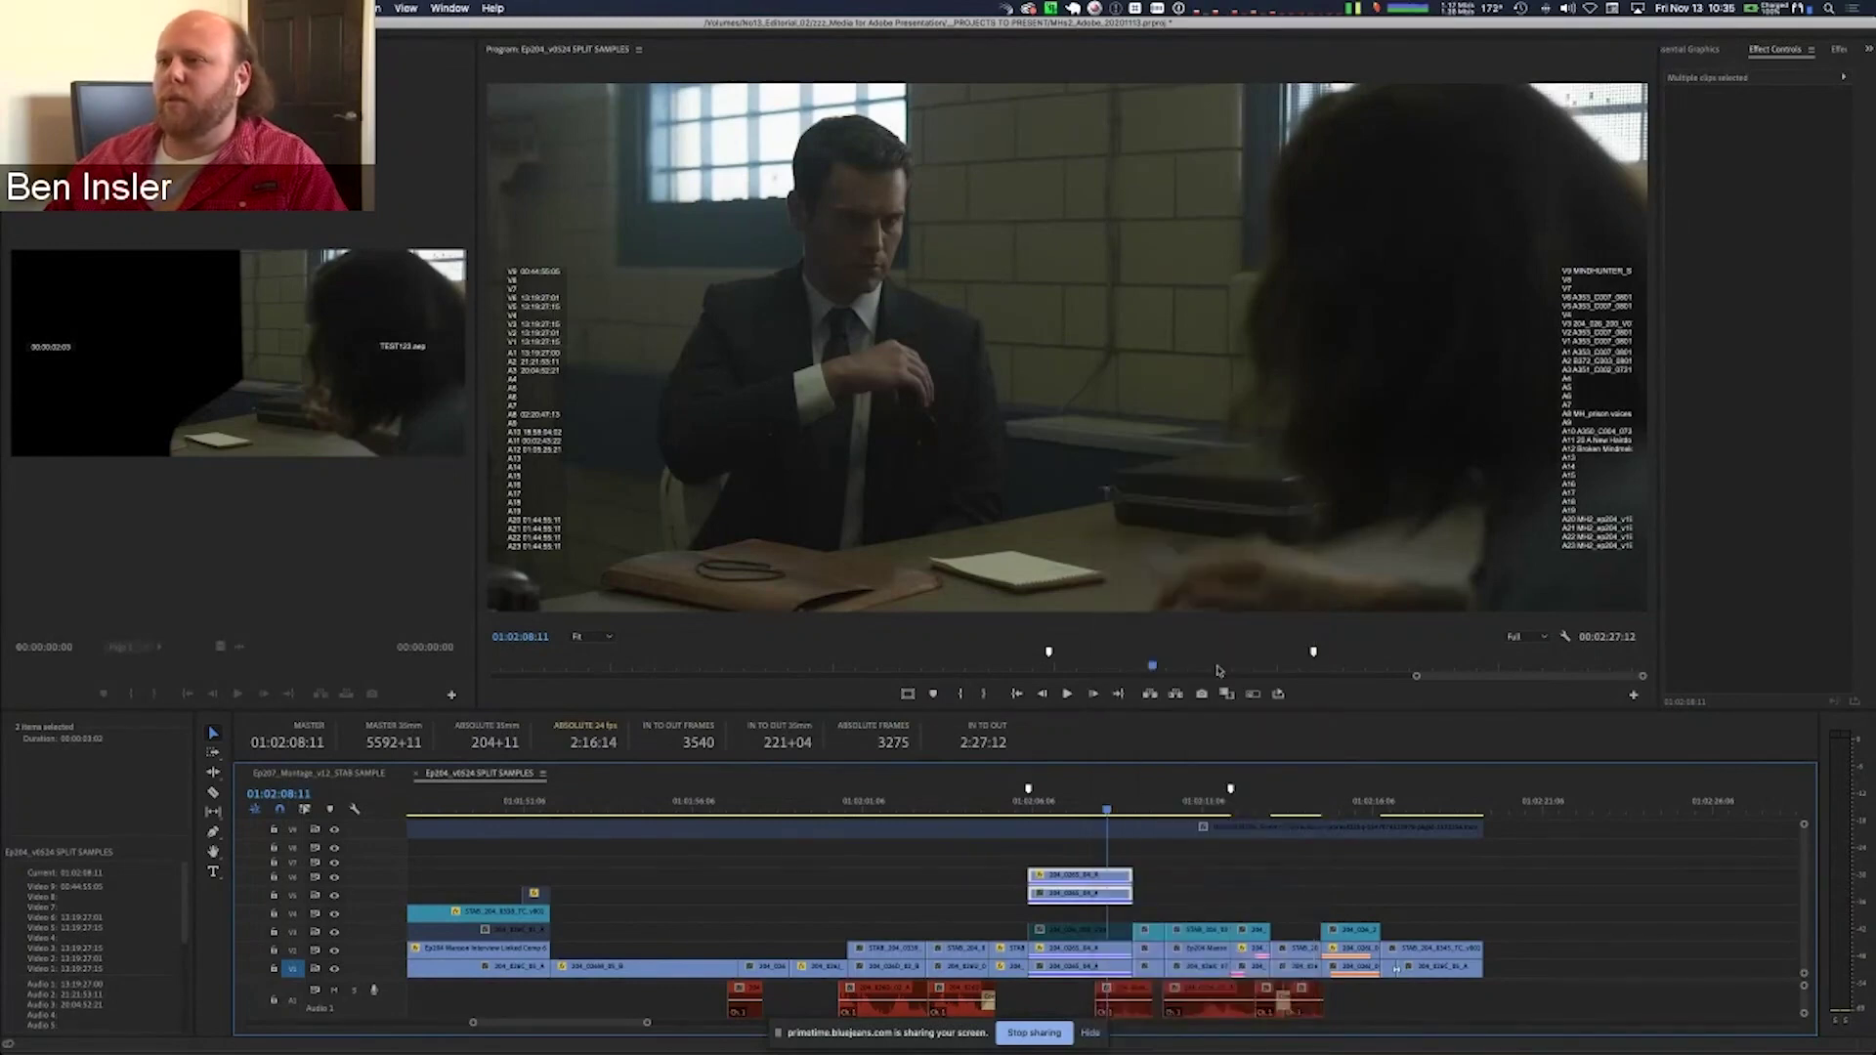
pyautogui.press('Right')
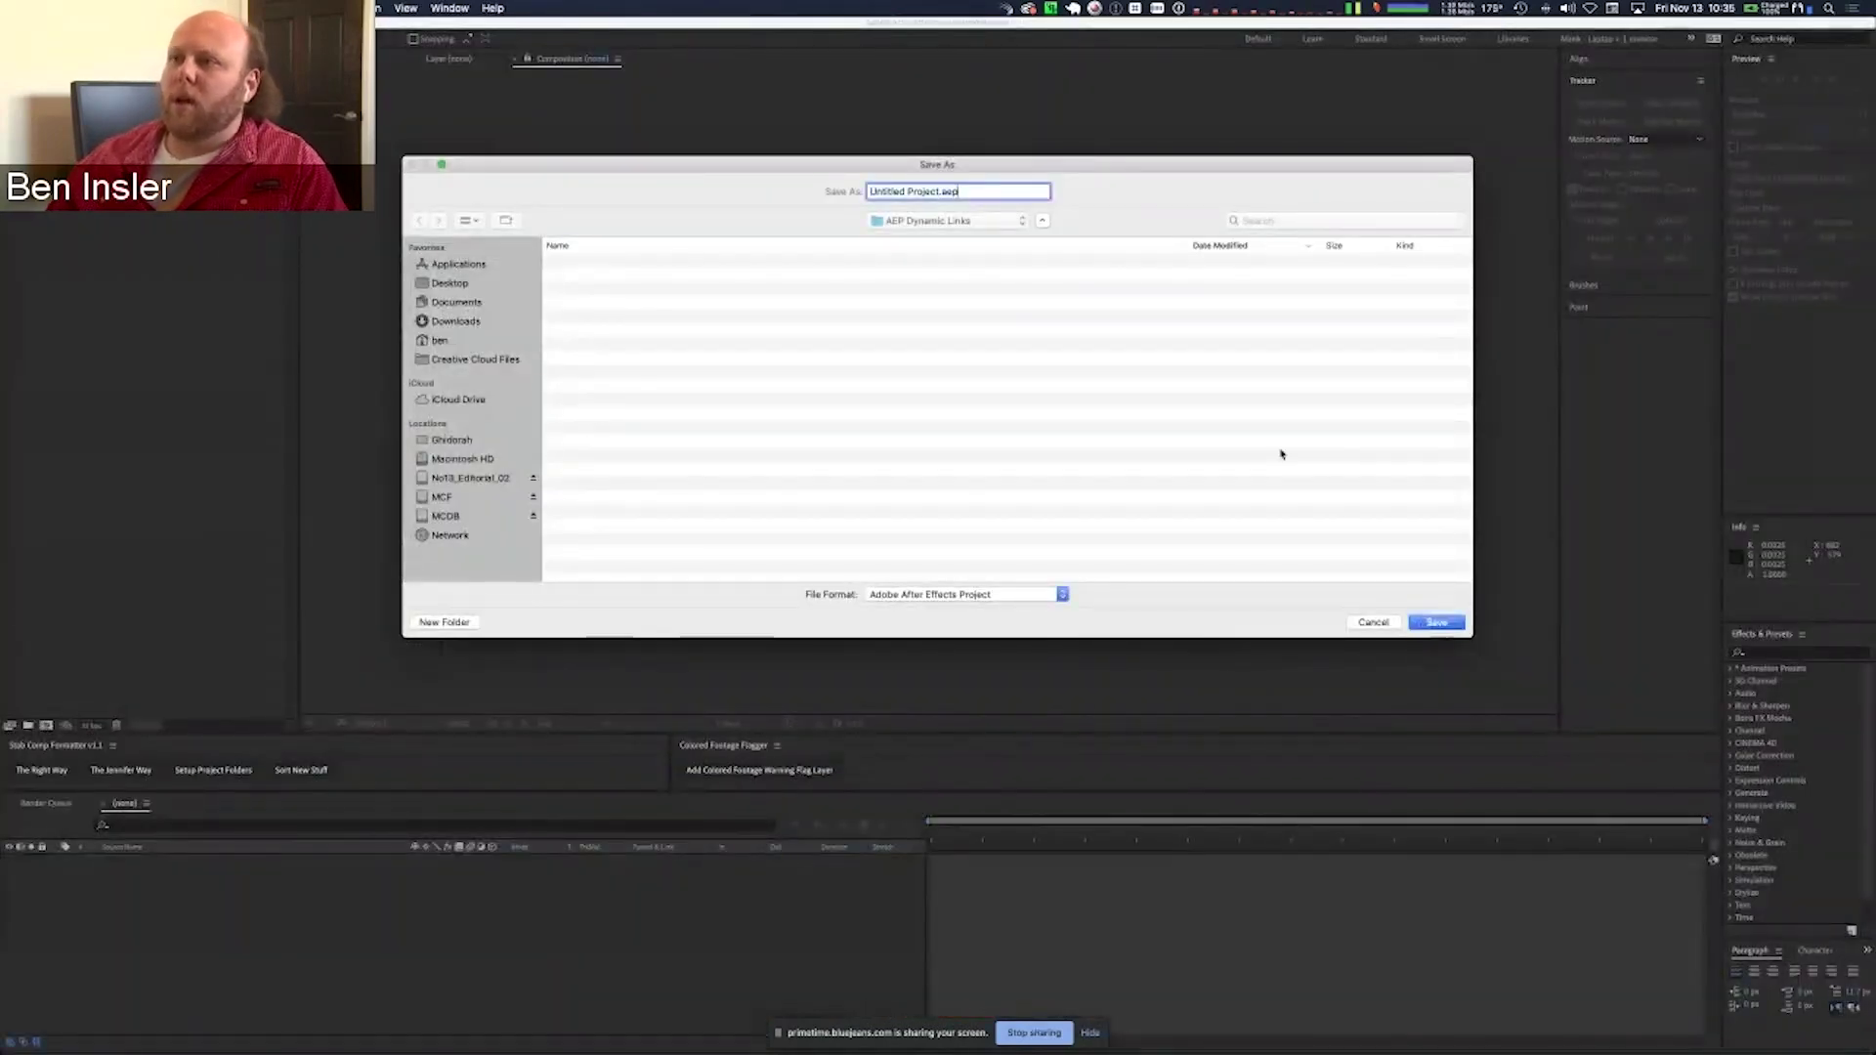
pyautogui.press('super+shift+Left')
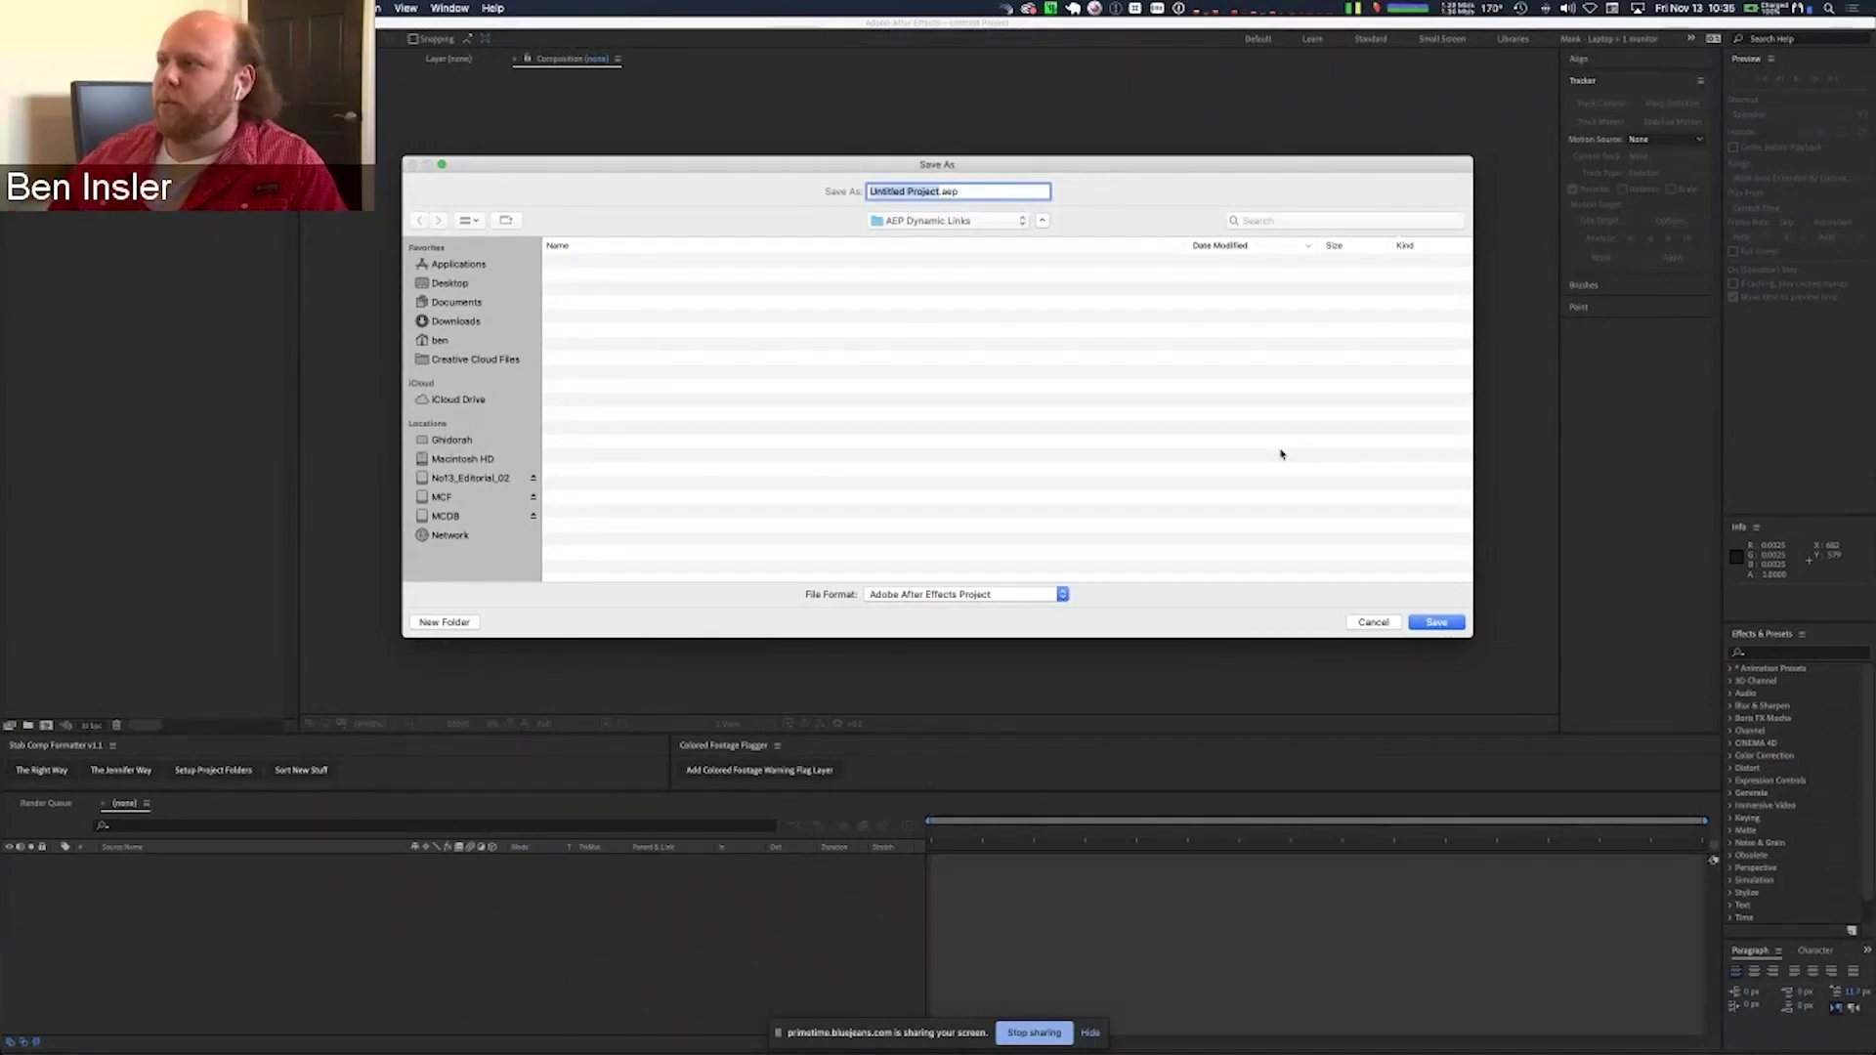
pyautogui.write('2')
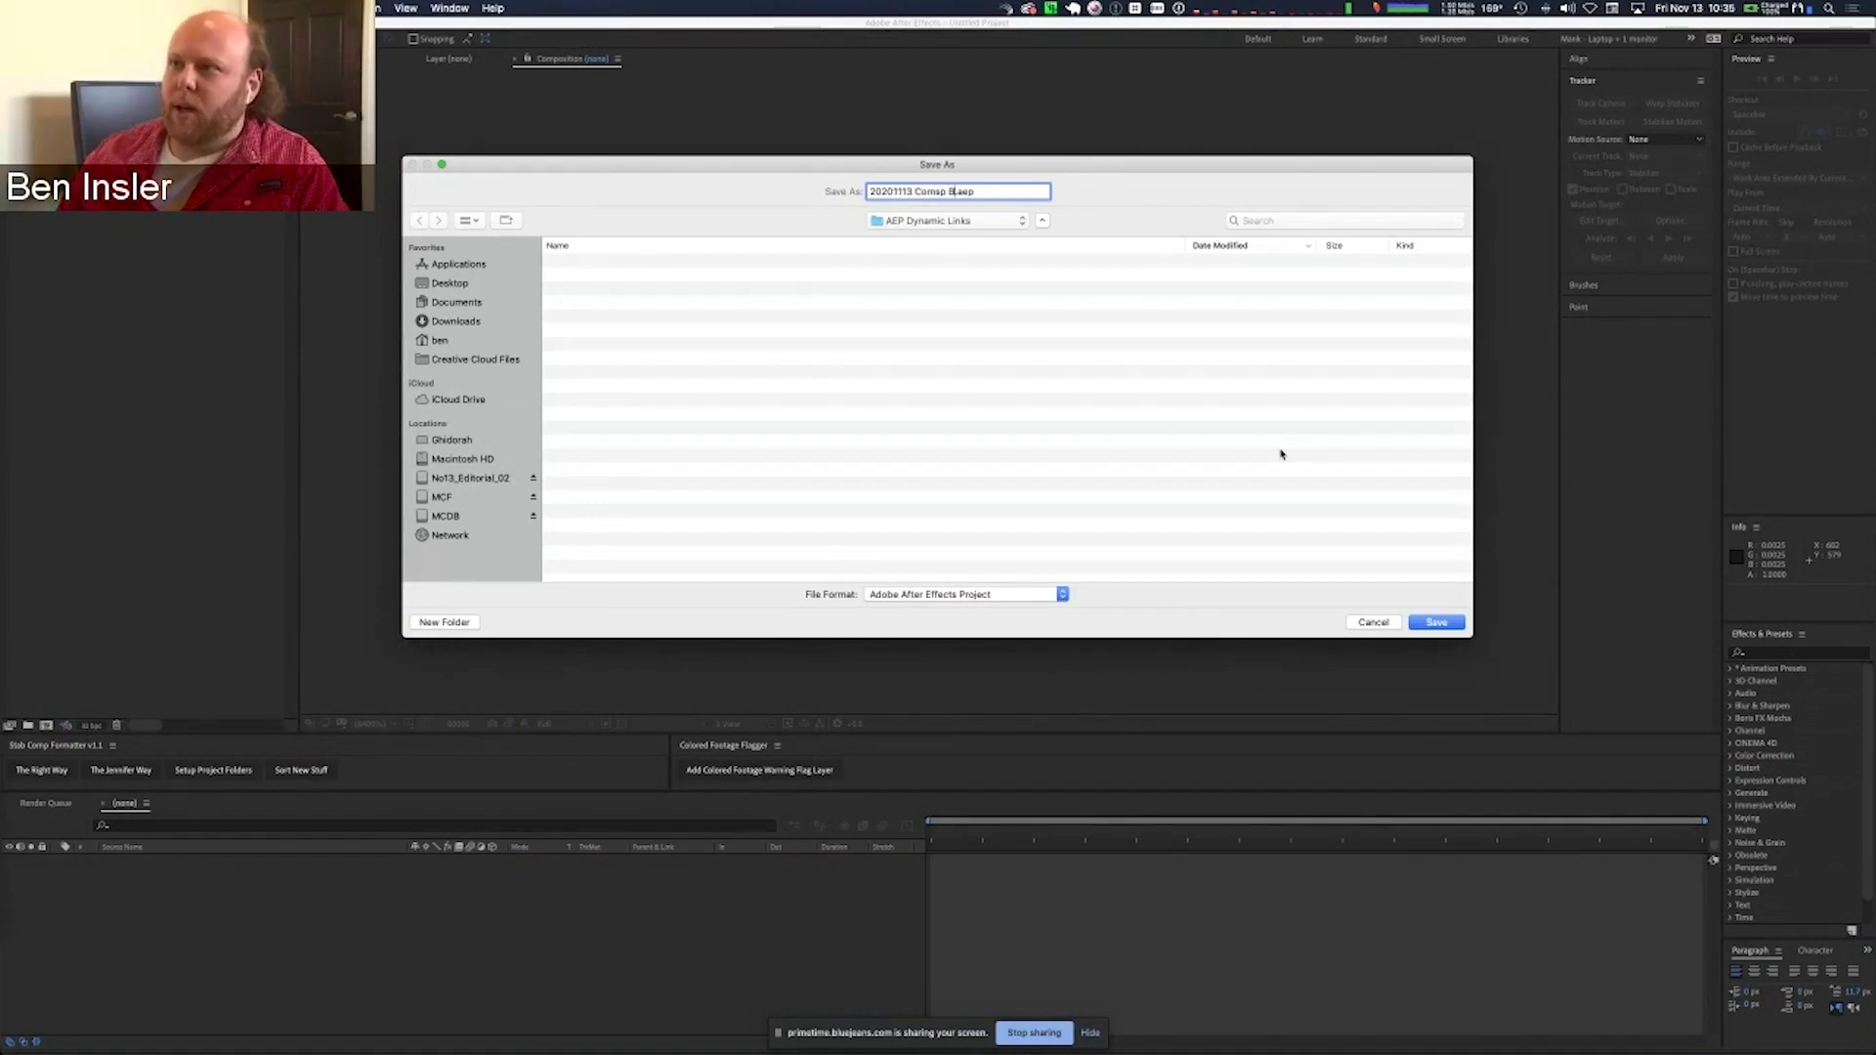
pyautogui.write('0201113 Comps Bl')
pyautogui.click(1431, 620)
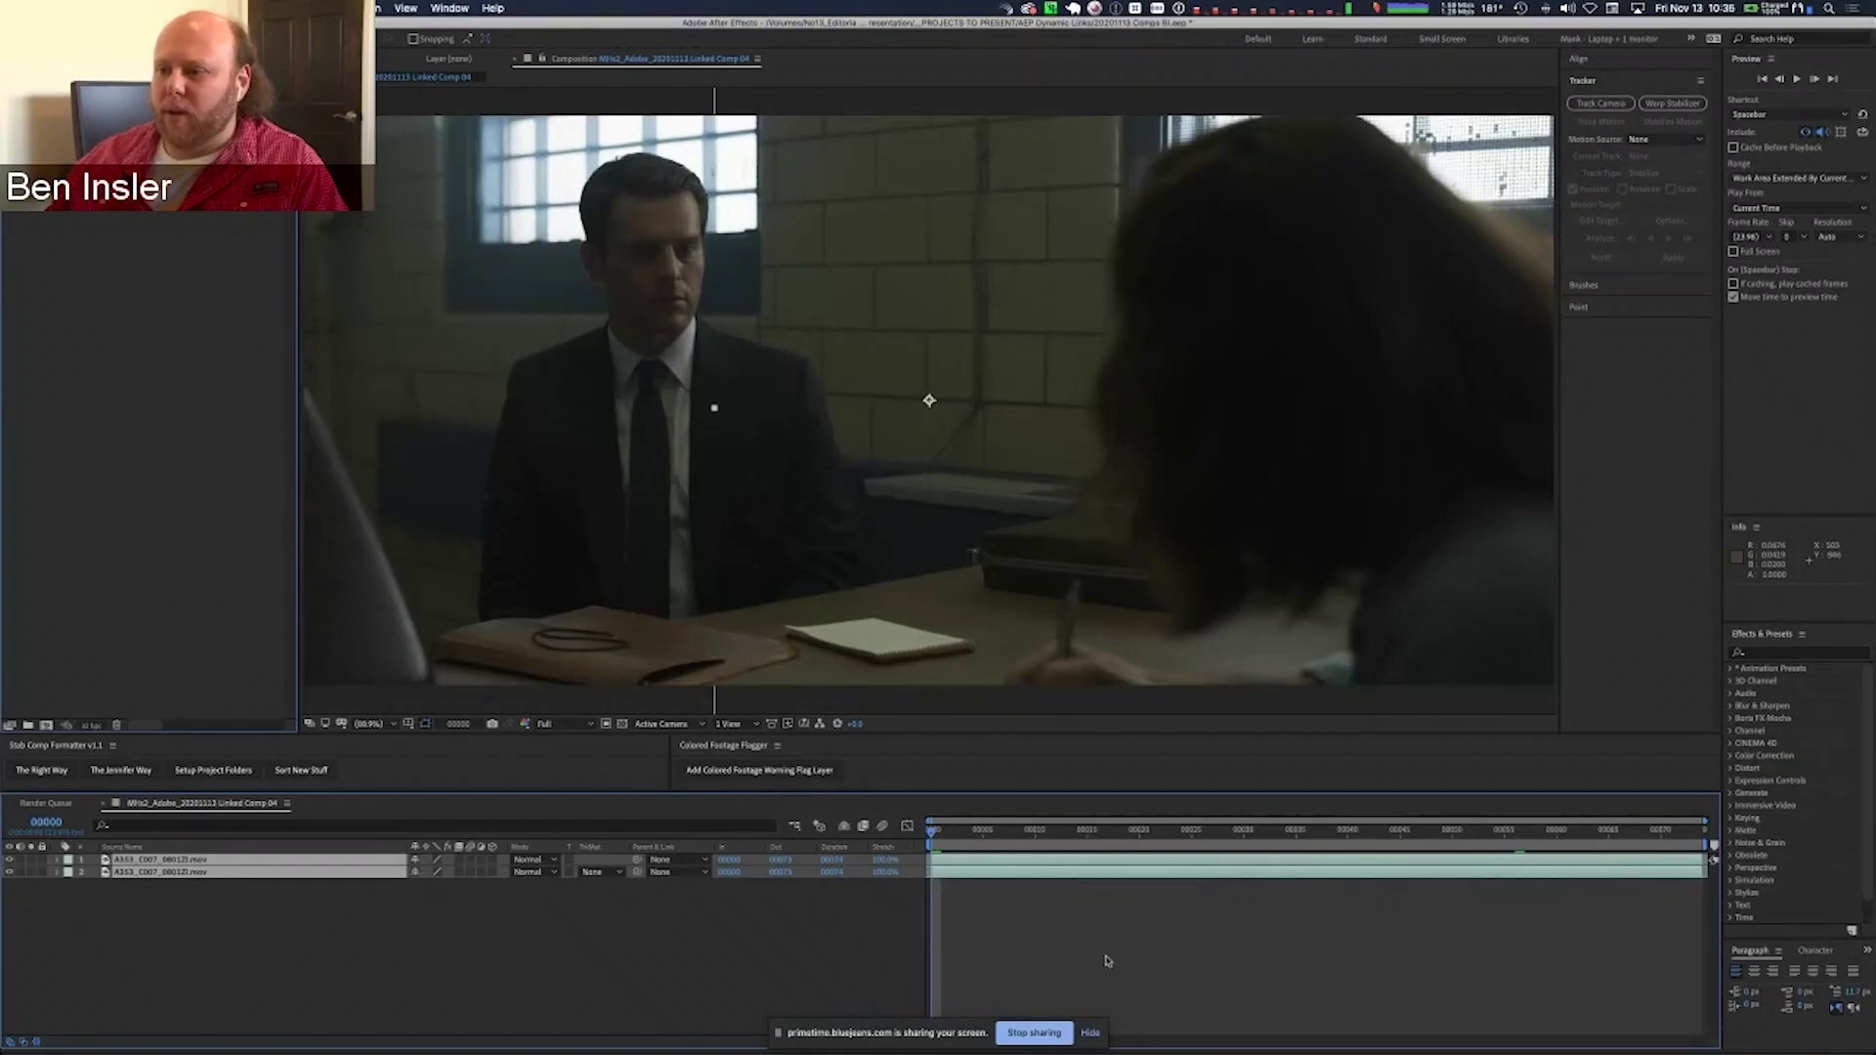
# - Hide the screen-sharing notice, return to After Effects and play a preview of the linked composition
pyautogui.click(1090, 1034)
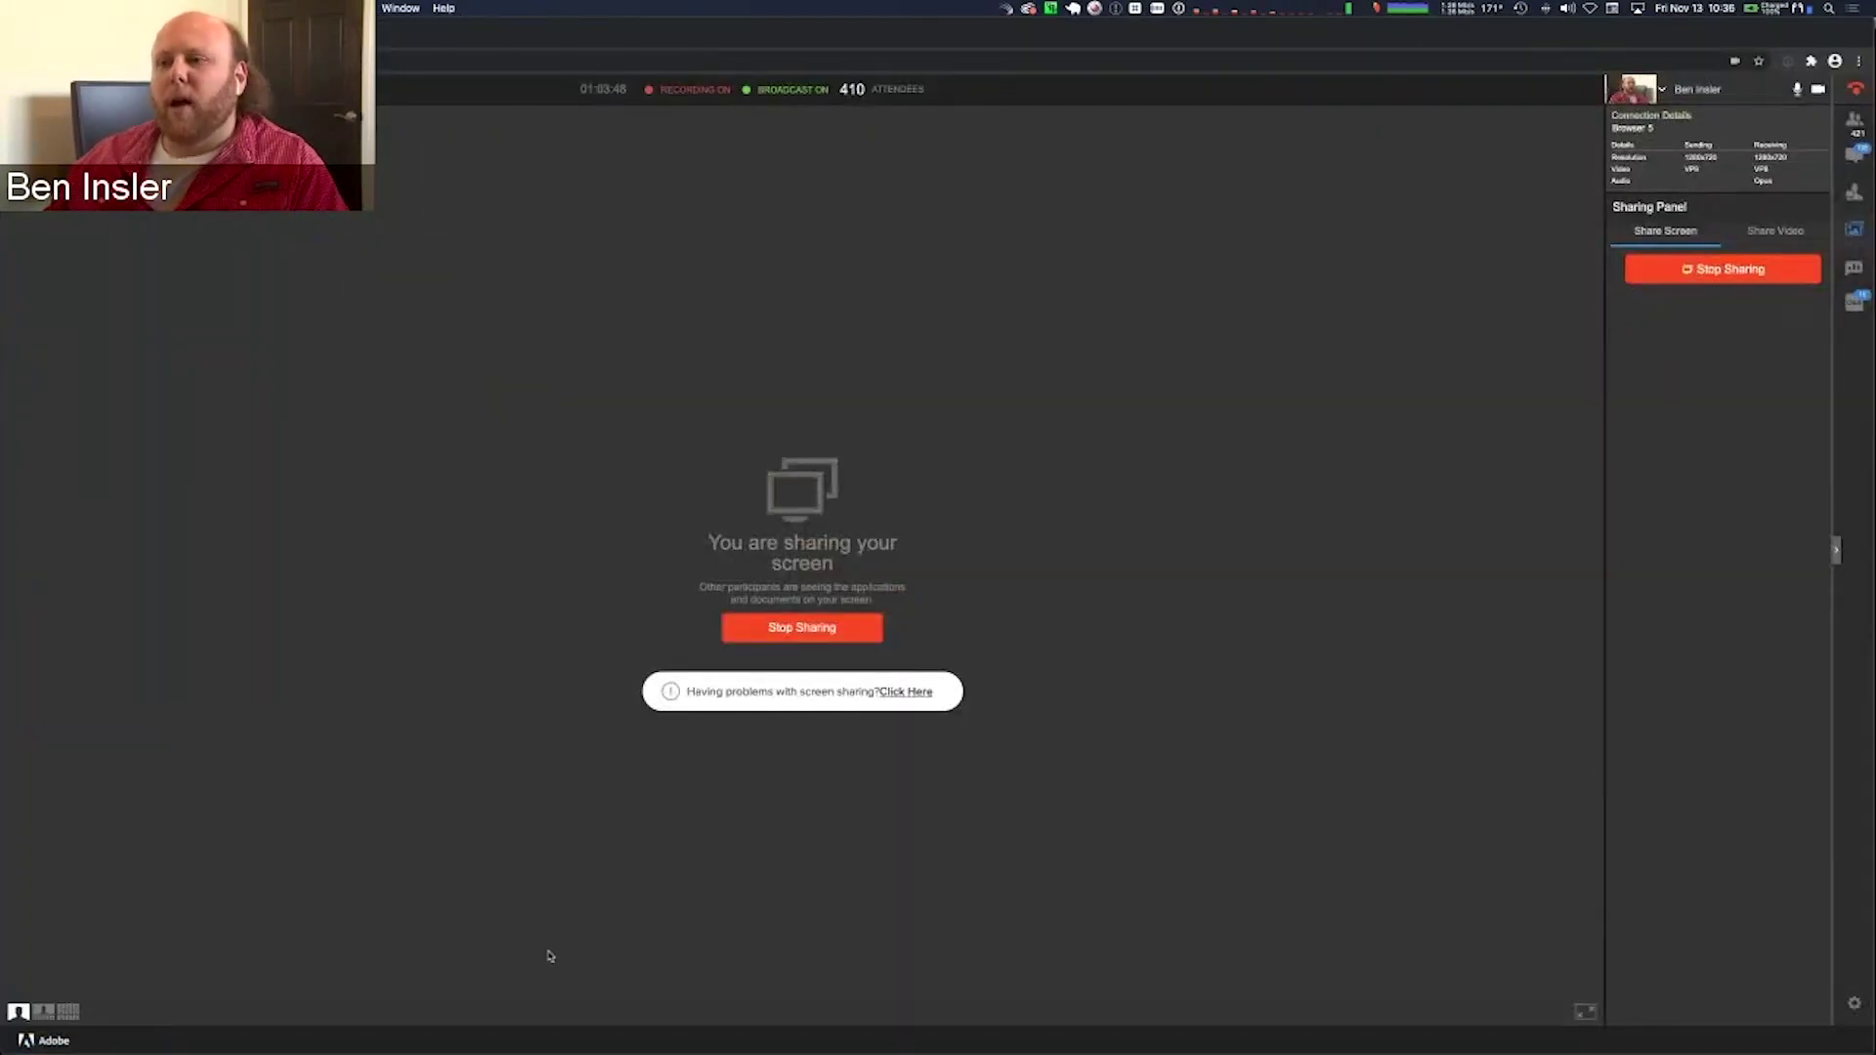
pyautogui.press('super+Tab')
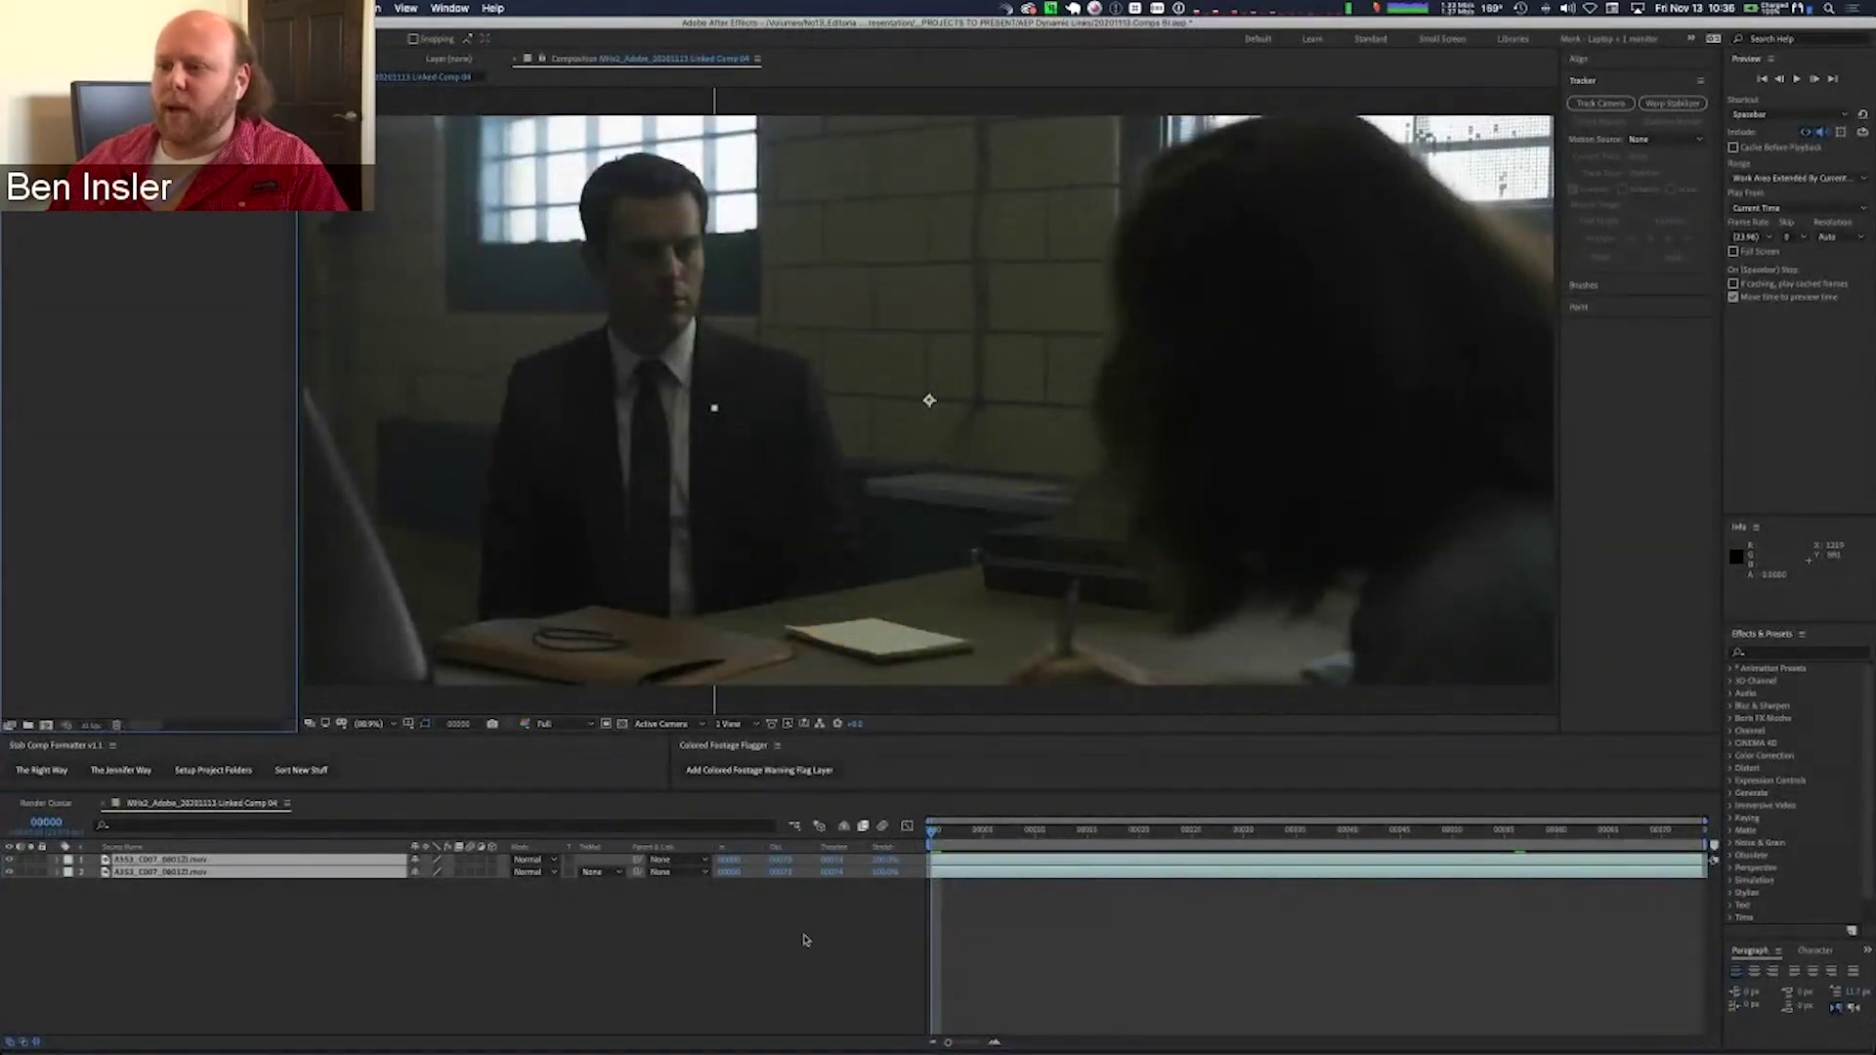
pyautogui.click(742, 980)
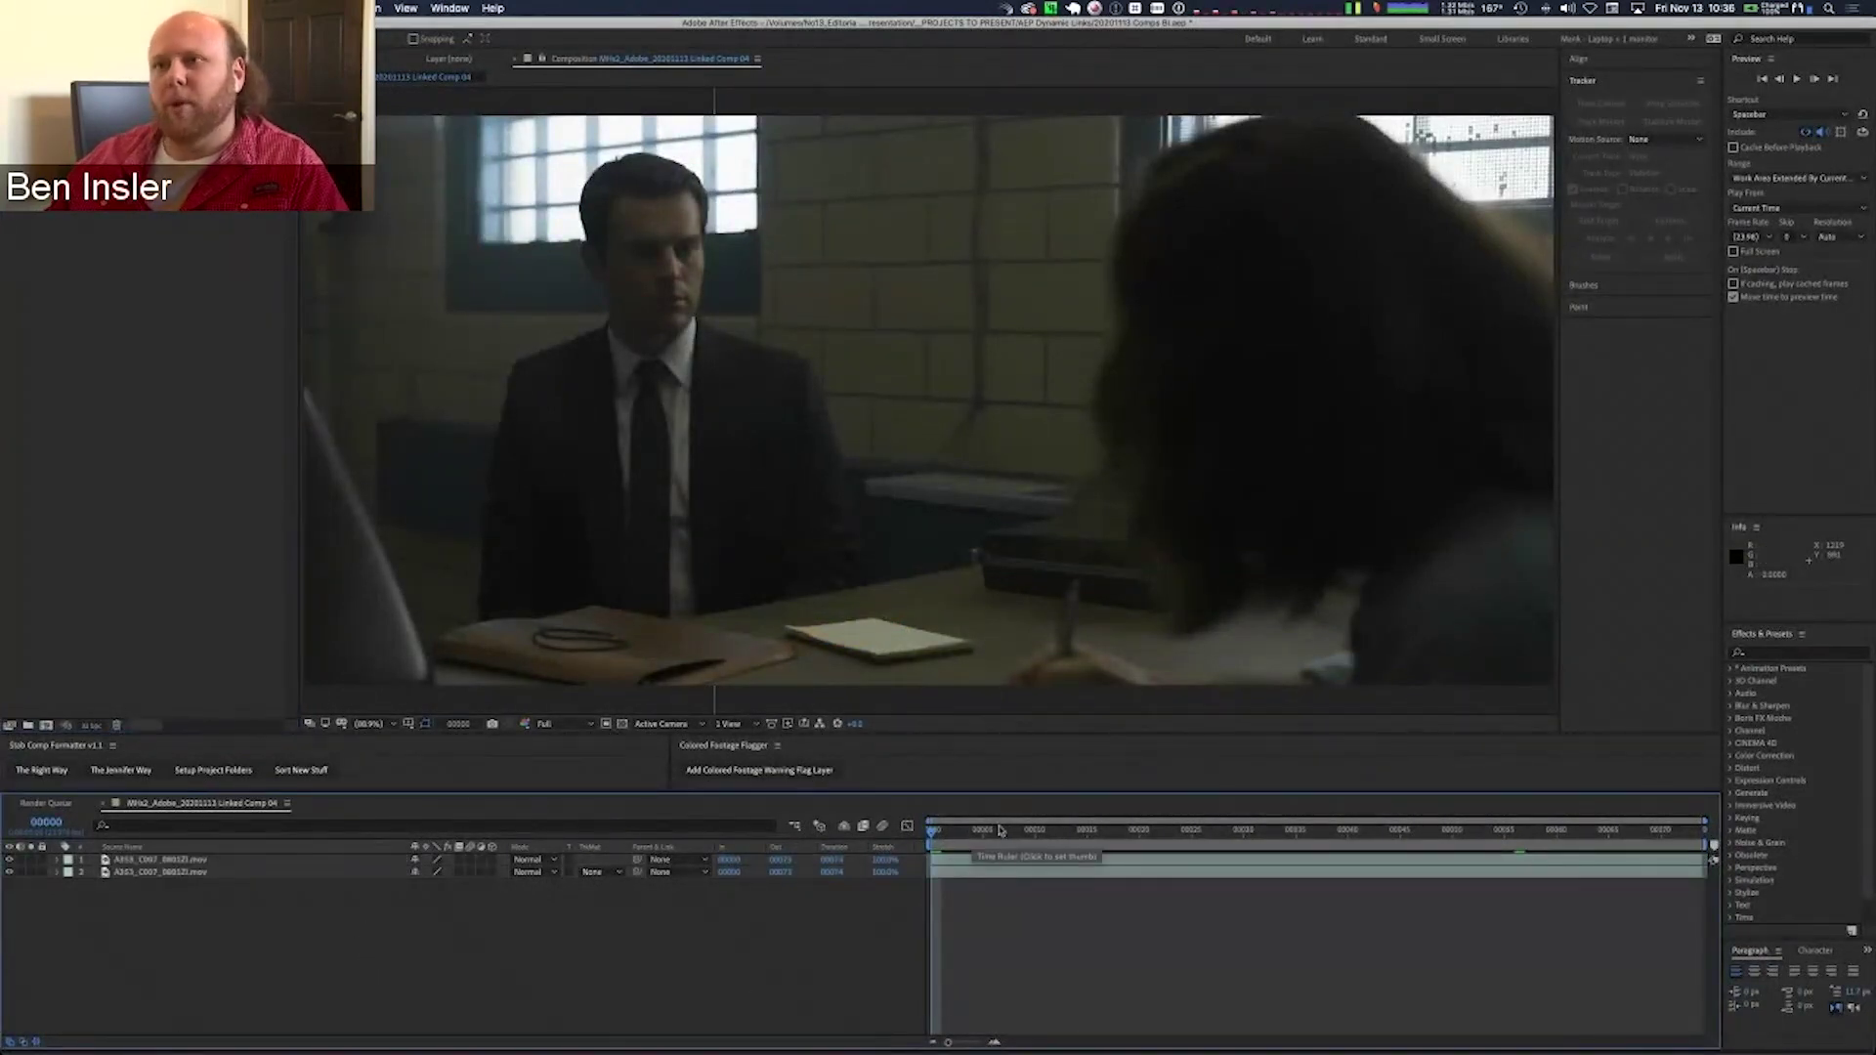
pyautogui.press('space')
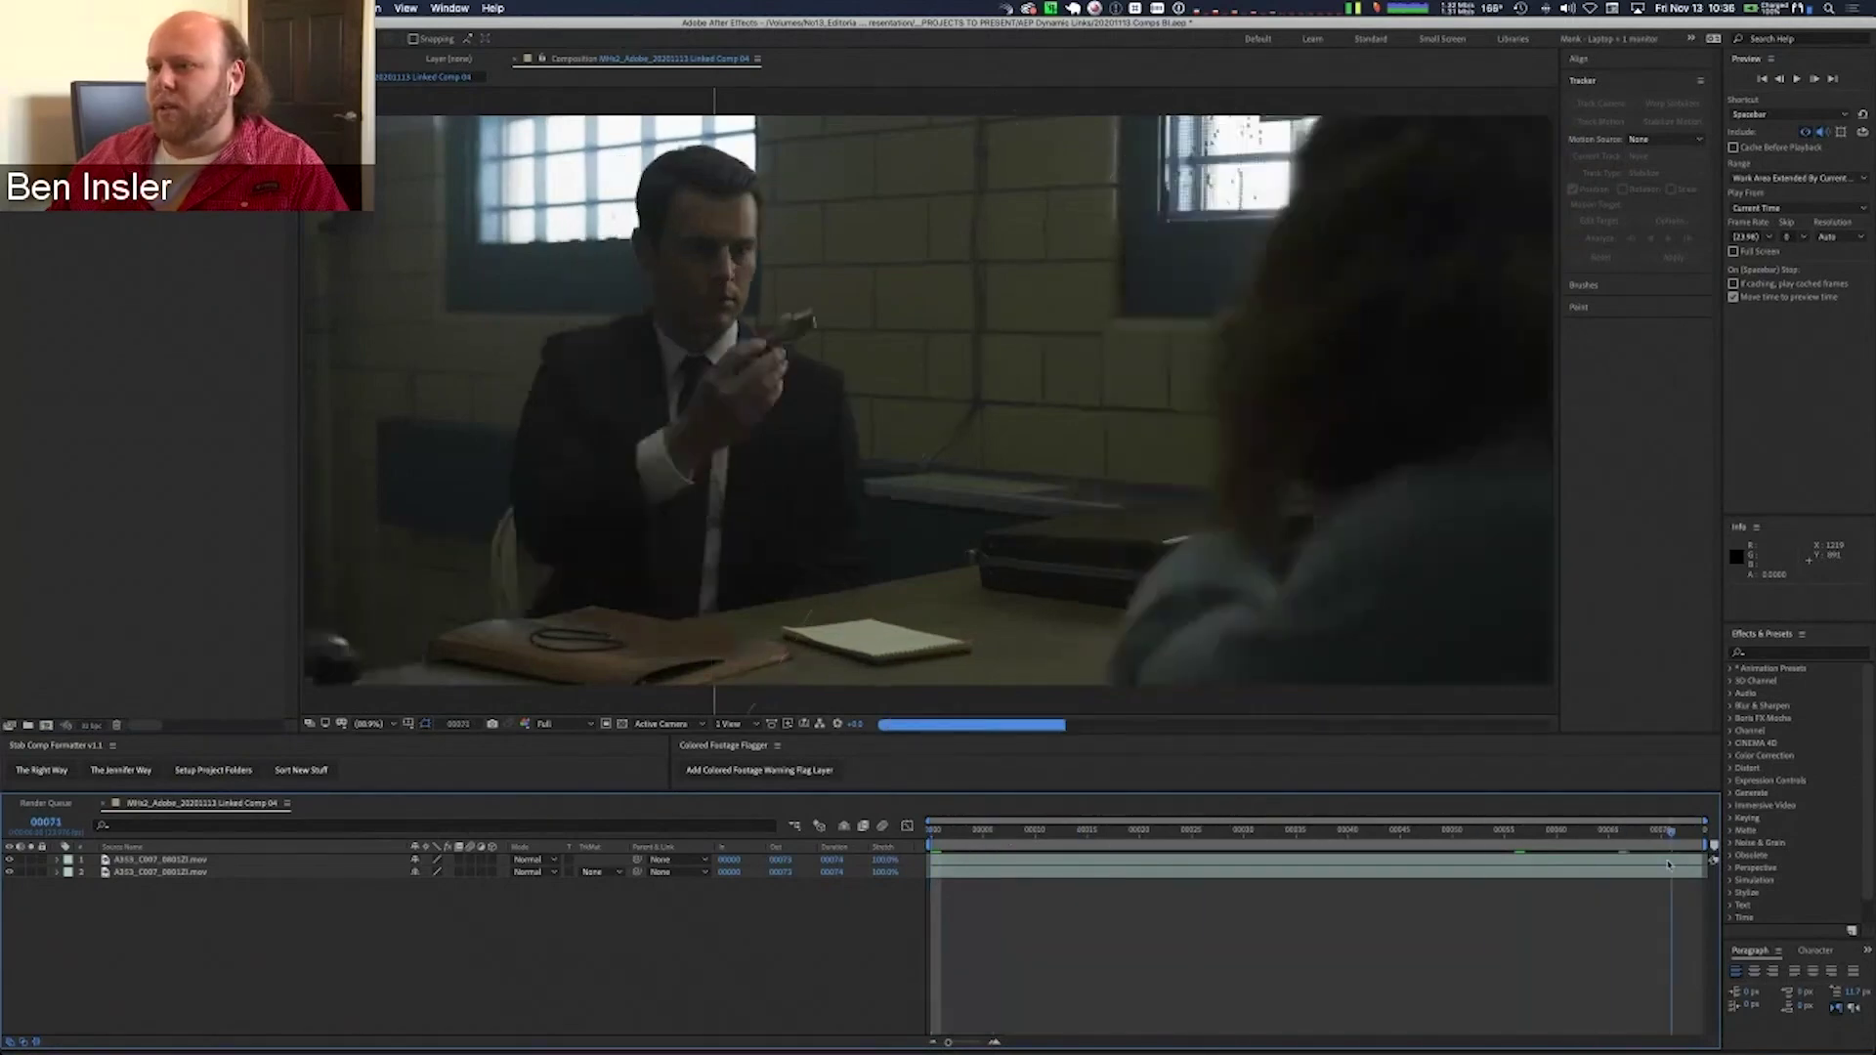
# - Hide the lower layer and reshape the top layer's mask by moving its middle and lower corner points downward
pyautogui.click(10, 872)
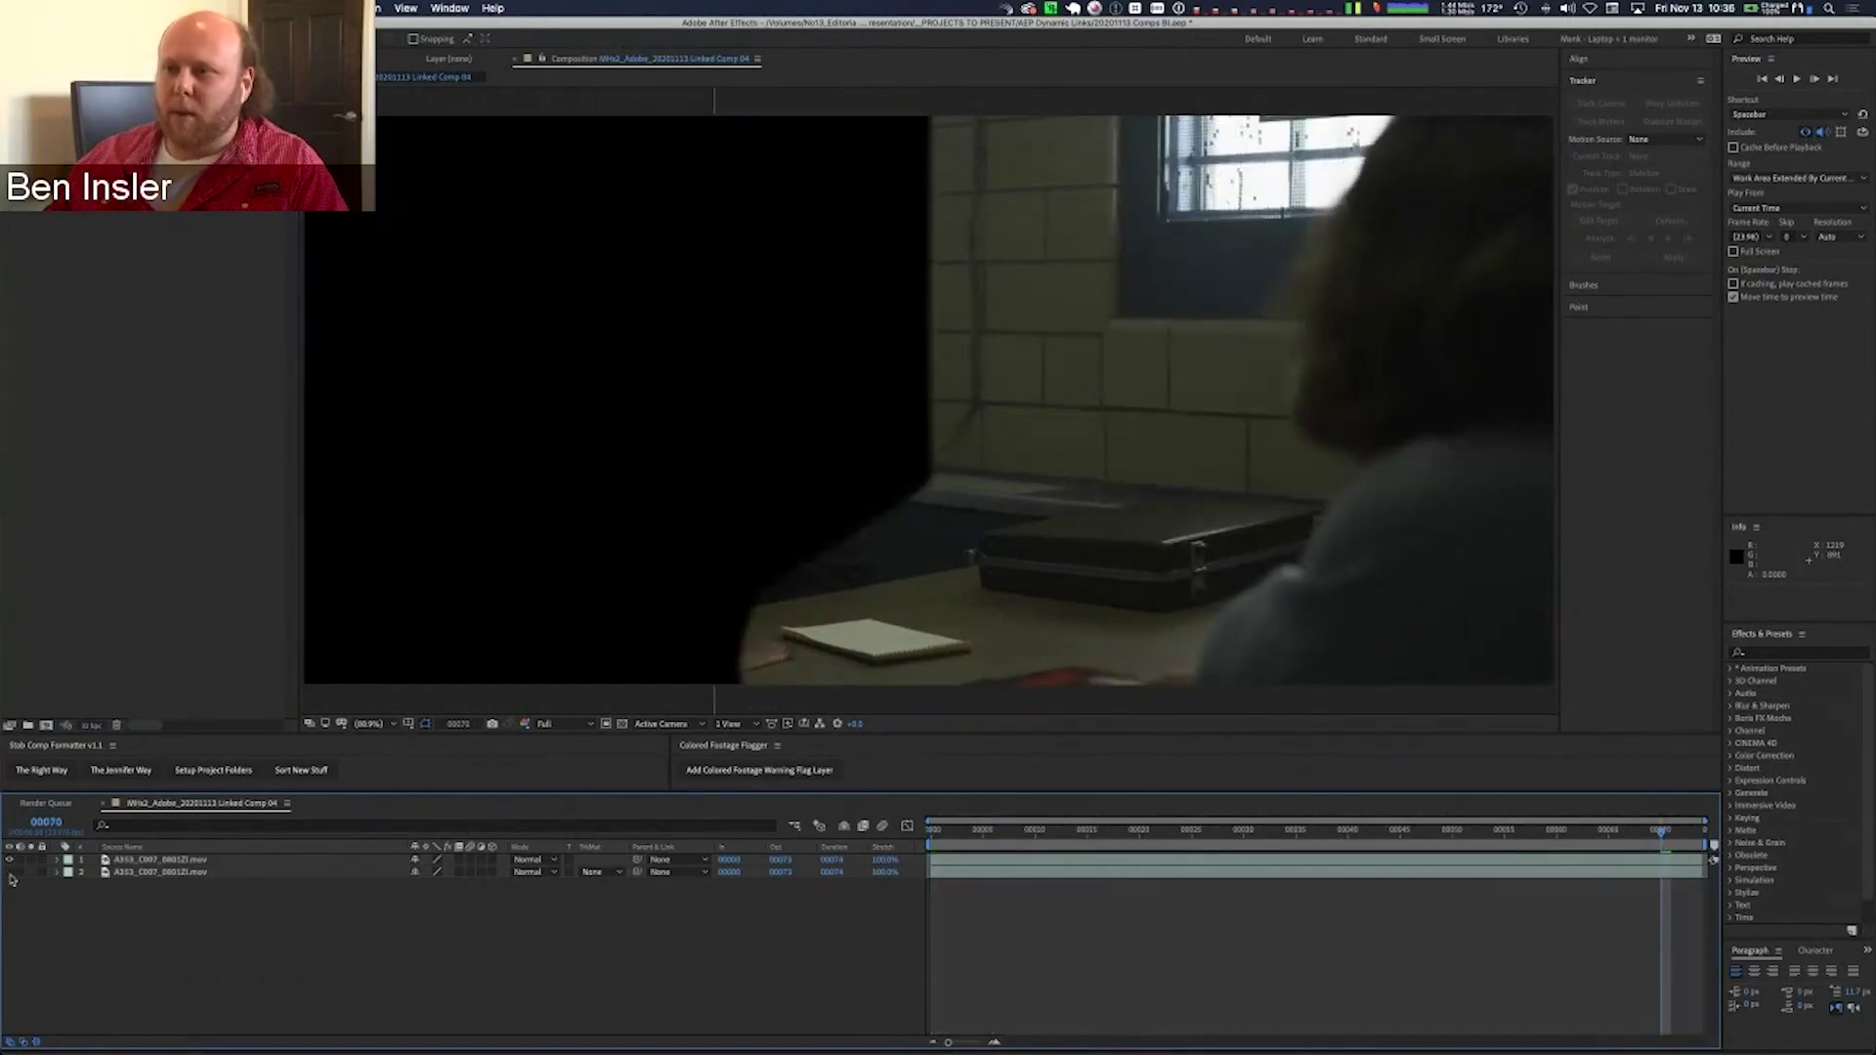
pyautogui.click(144, 860)
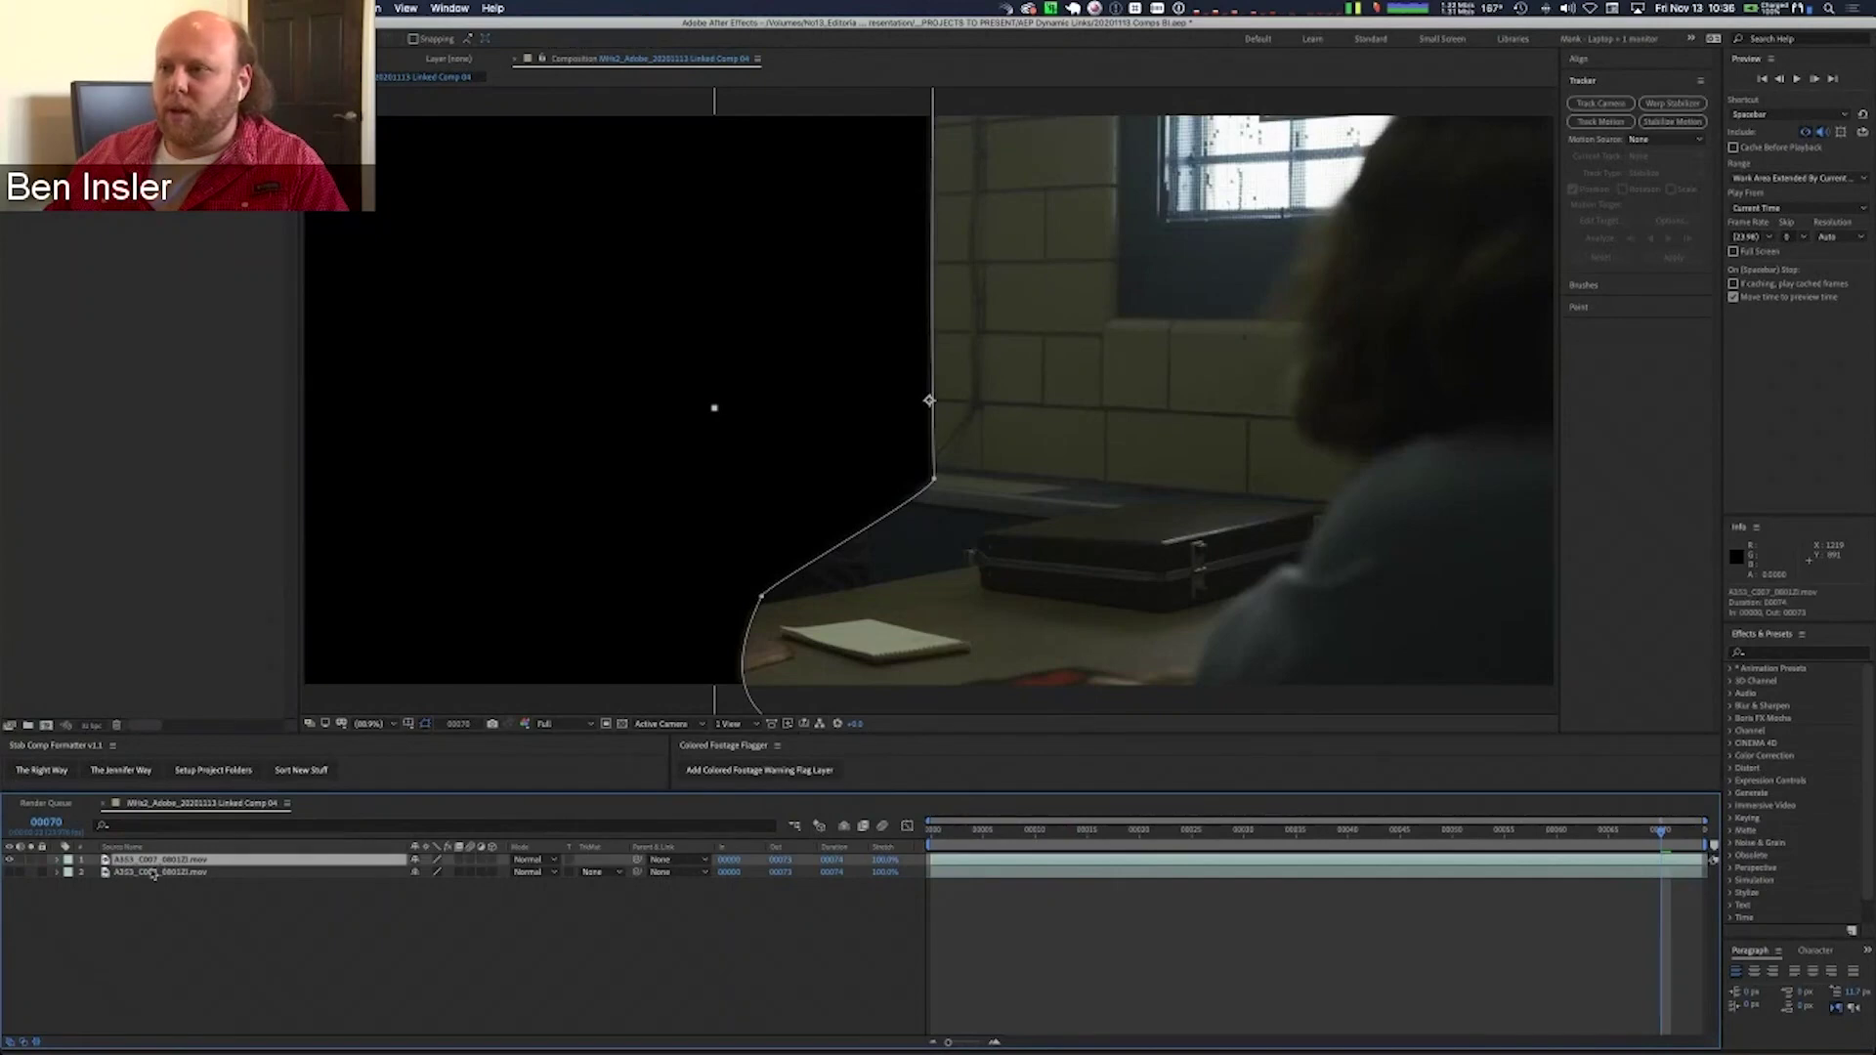
pyautogui.moveTo(934, 481); pyautogui.dragTo(954, 593)
pyautogui.click(762, 595)
pyautogui.moveTo(766, 592); pyautogui.dragTo(762, 614)
pyautogui.click(244, 962)
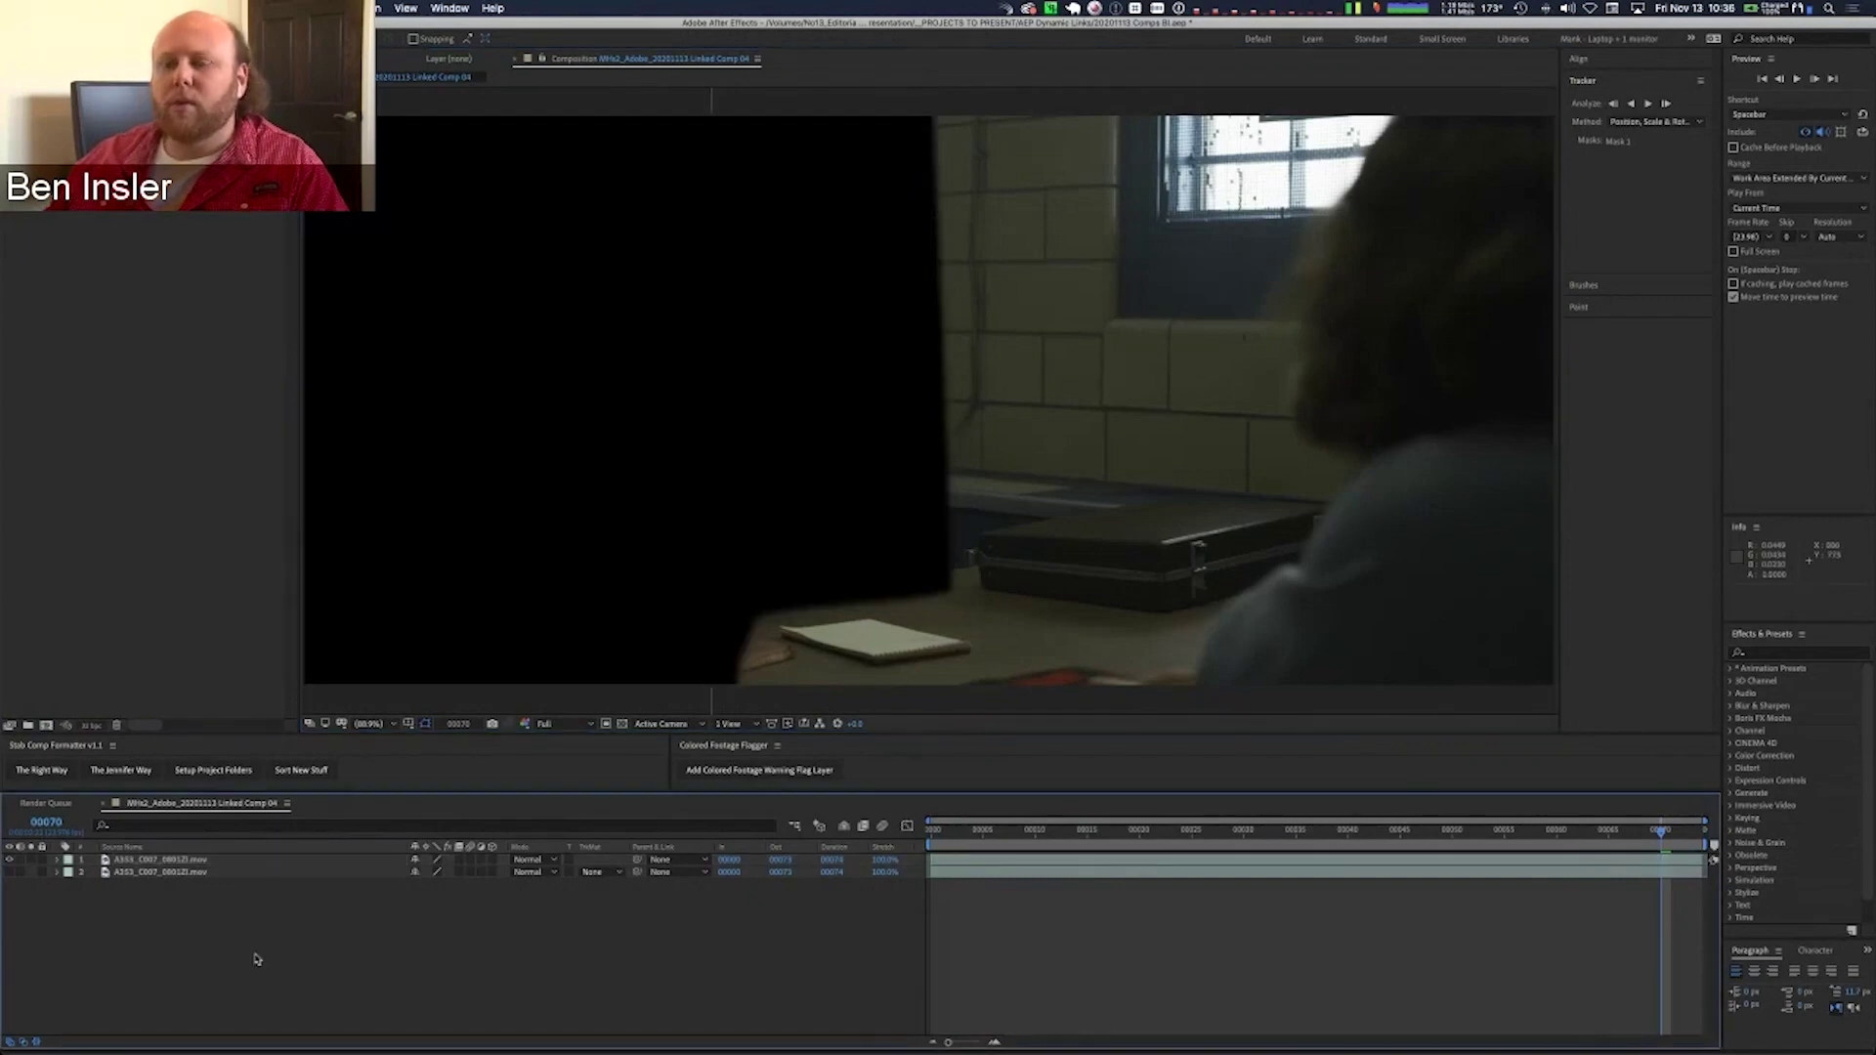
# - Switch to Premiere Pro, move the playhead to 01:02:07:11 and select the linked composition clip
pyautogui.press('super+Tab')
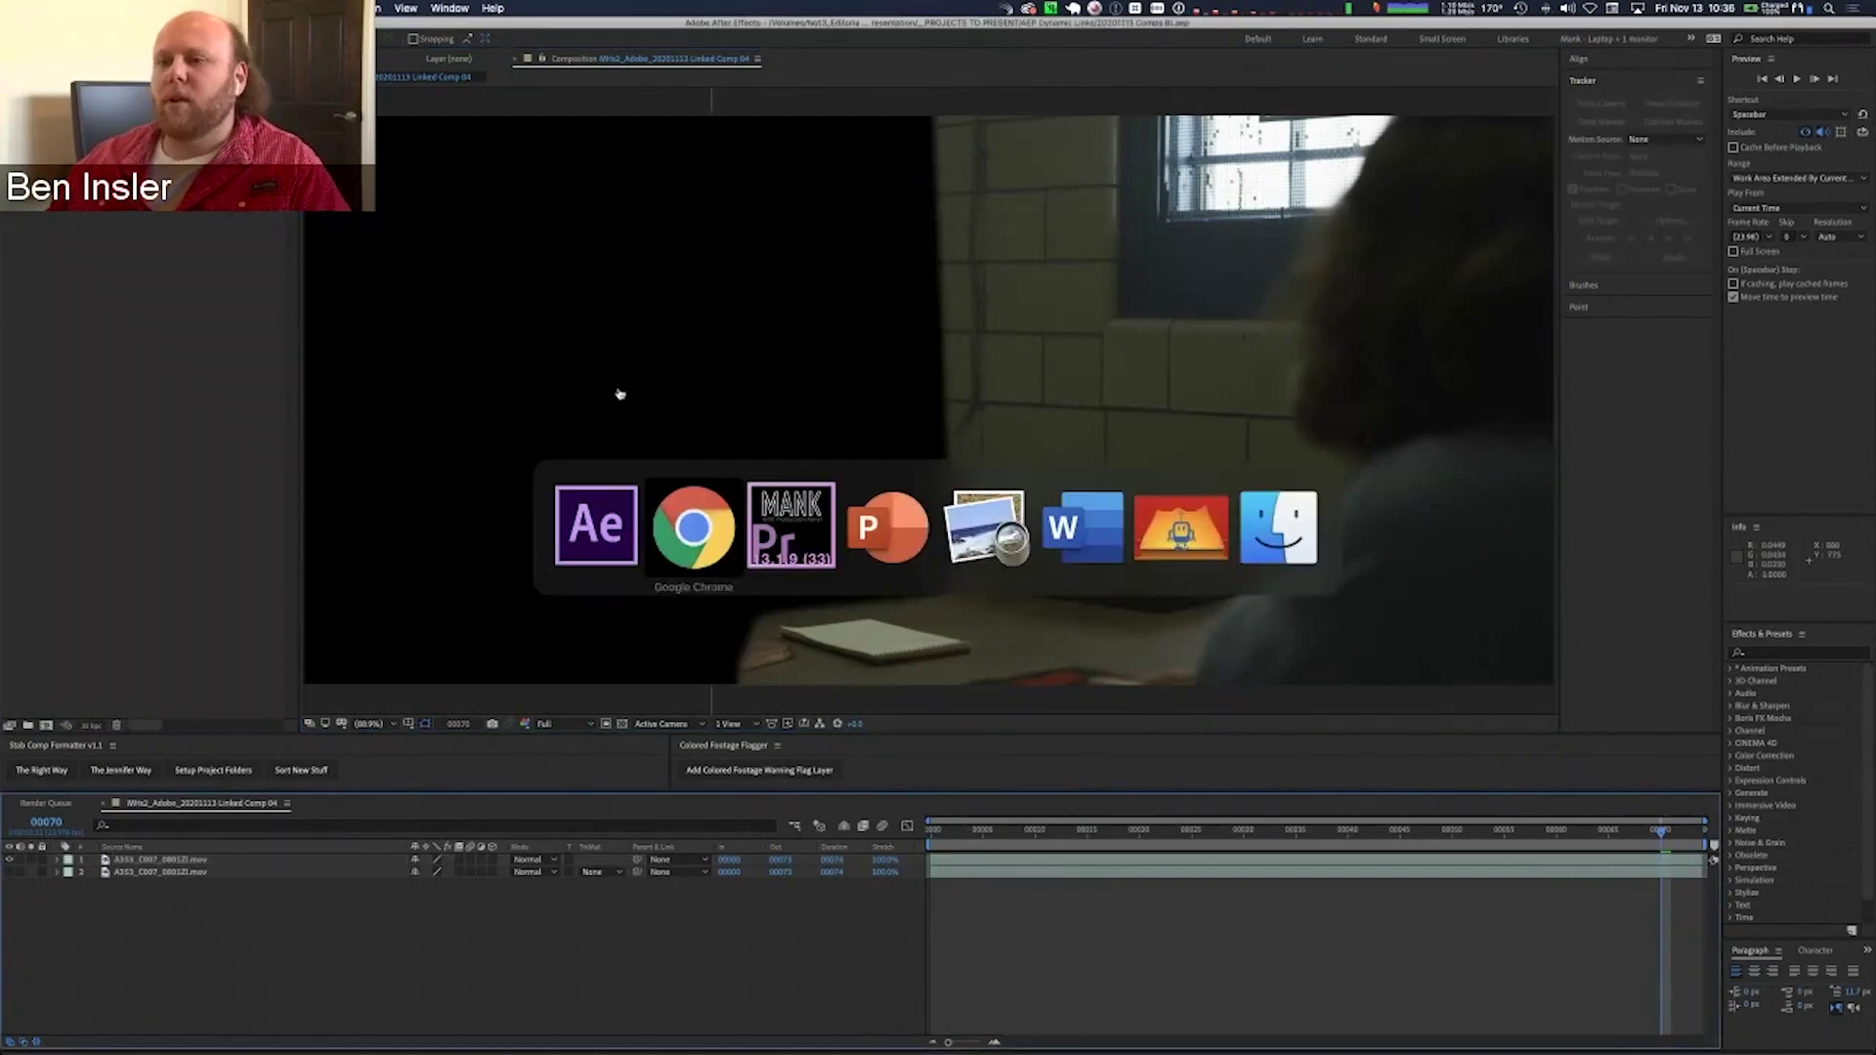
pyautogui.click(745, 511)
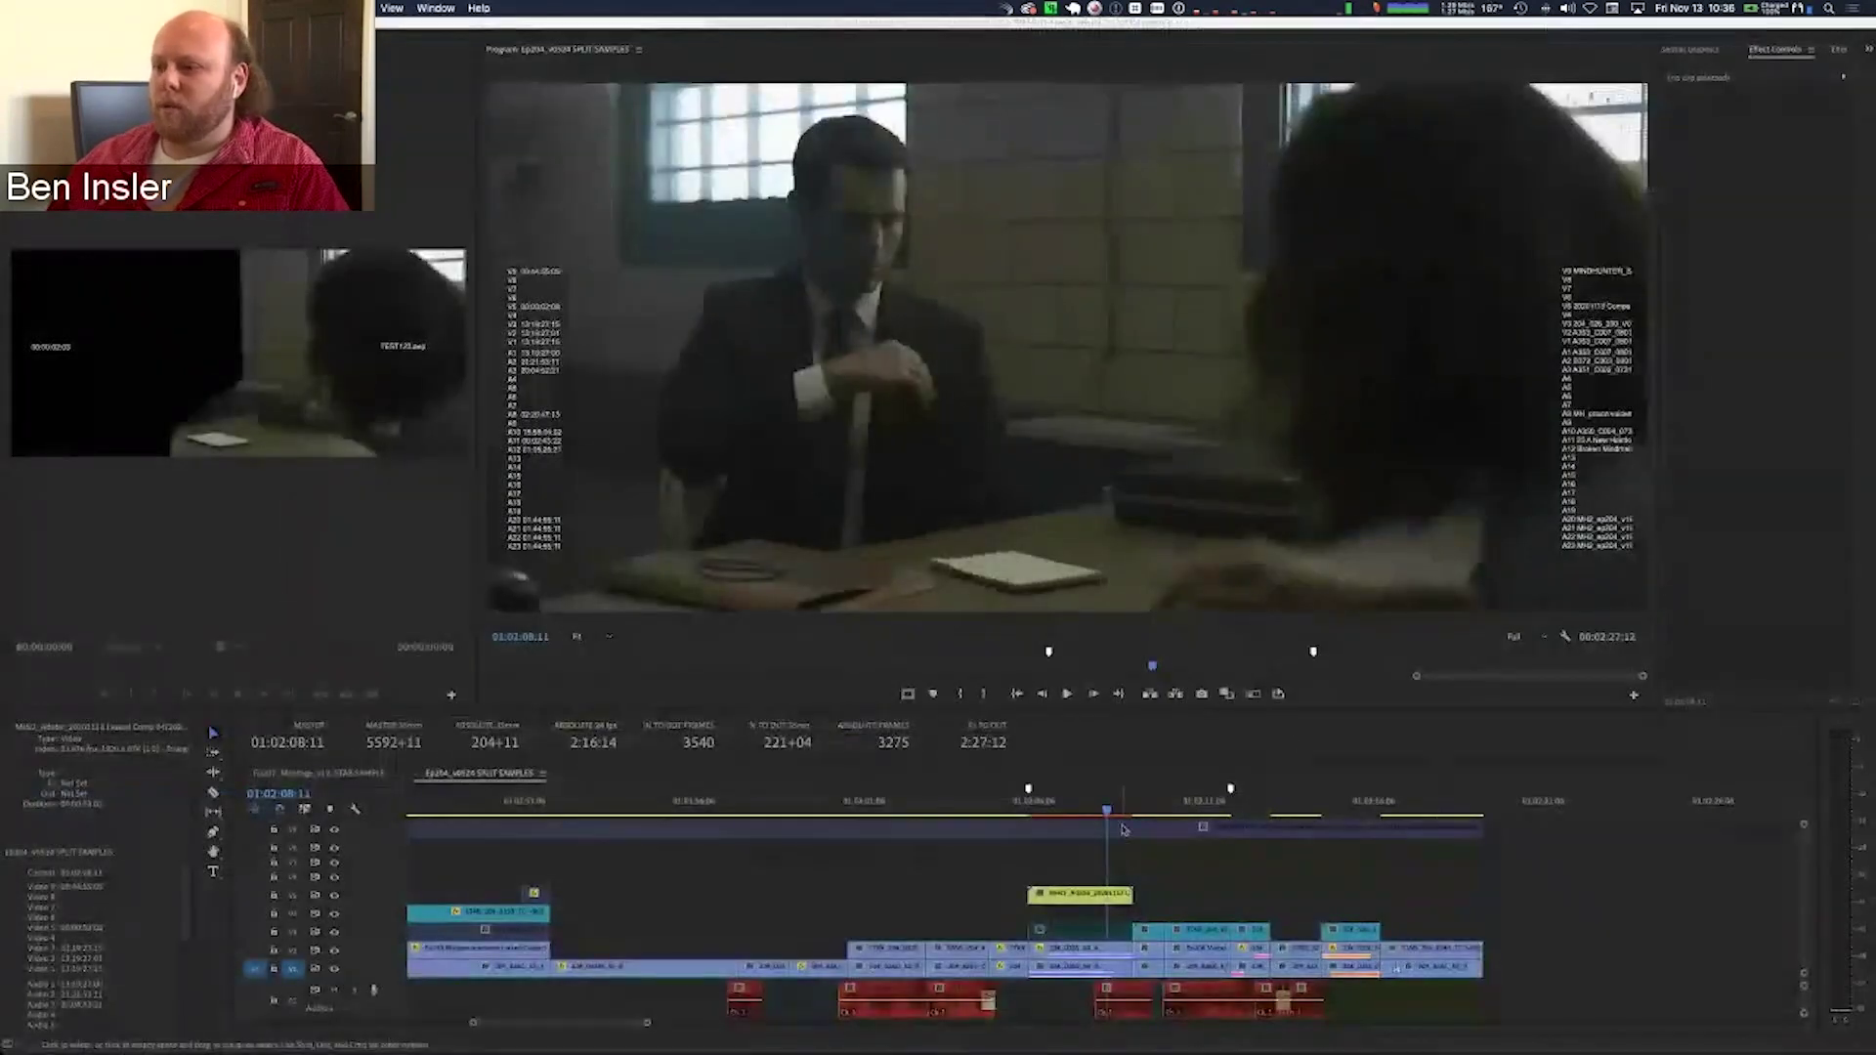
pyautogui.click(1073, 803)
pyautogui.moveTo(1002, 872); pyautogui.dragTo(1071, 902)
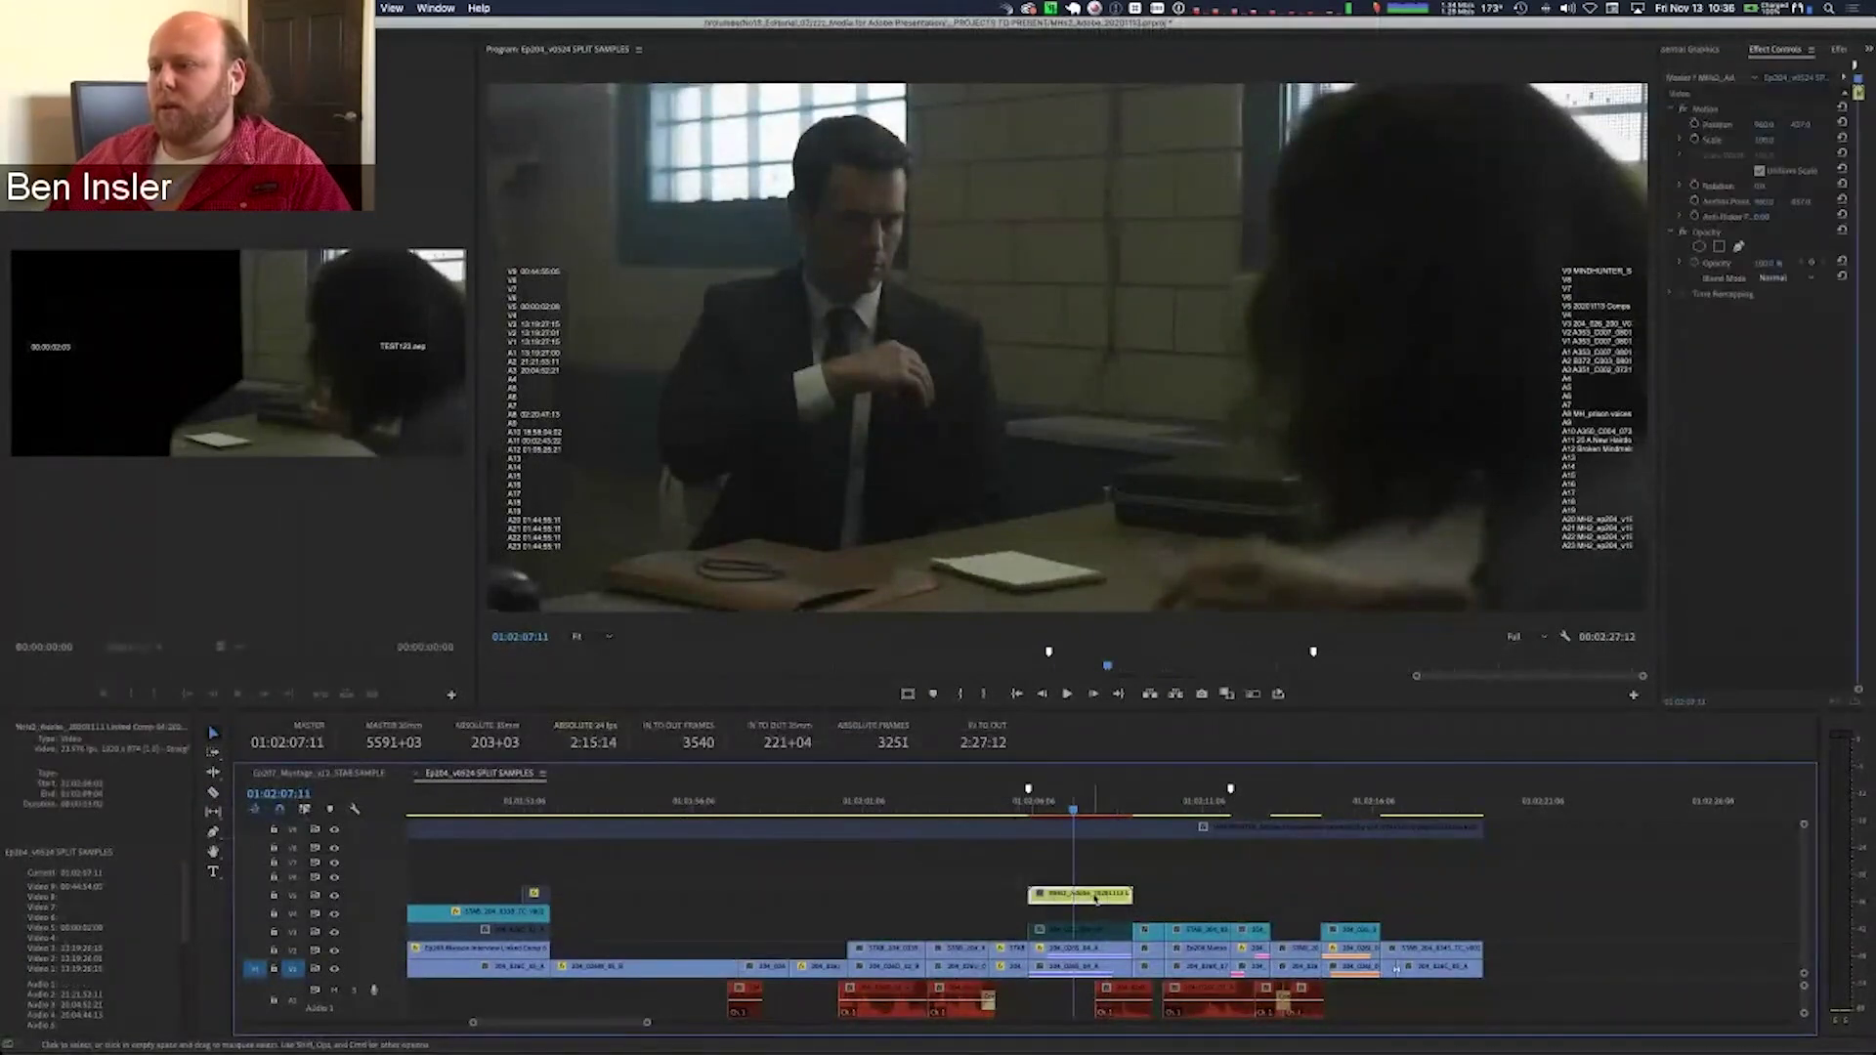
# - Open the Render and Replace settings for the linked composition clip and dismiss them without rendering
pyautogui.rightClick(1094, 895)
pyautogui.click(1161, 589)
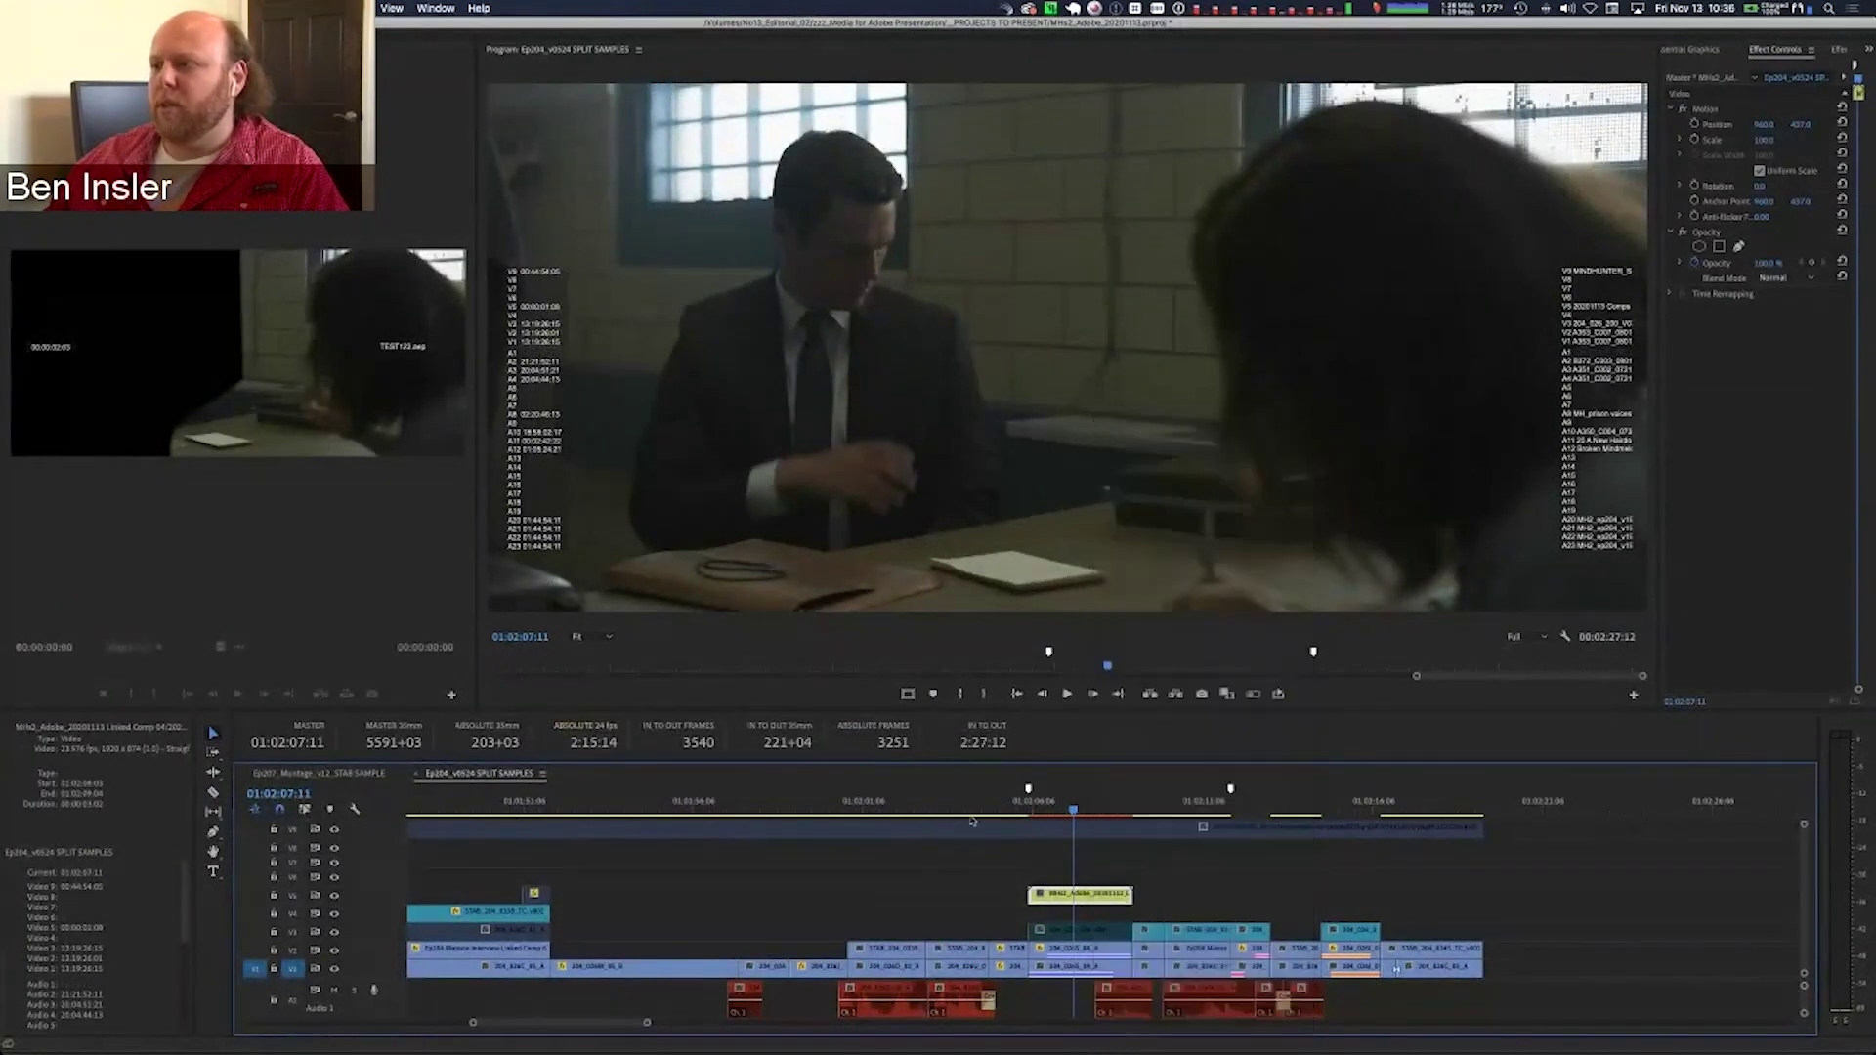
pyautogui.click(1041, 653)
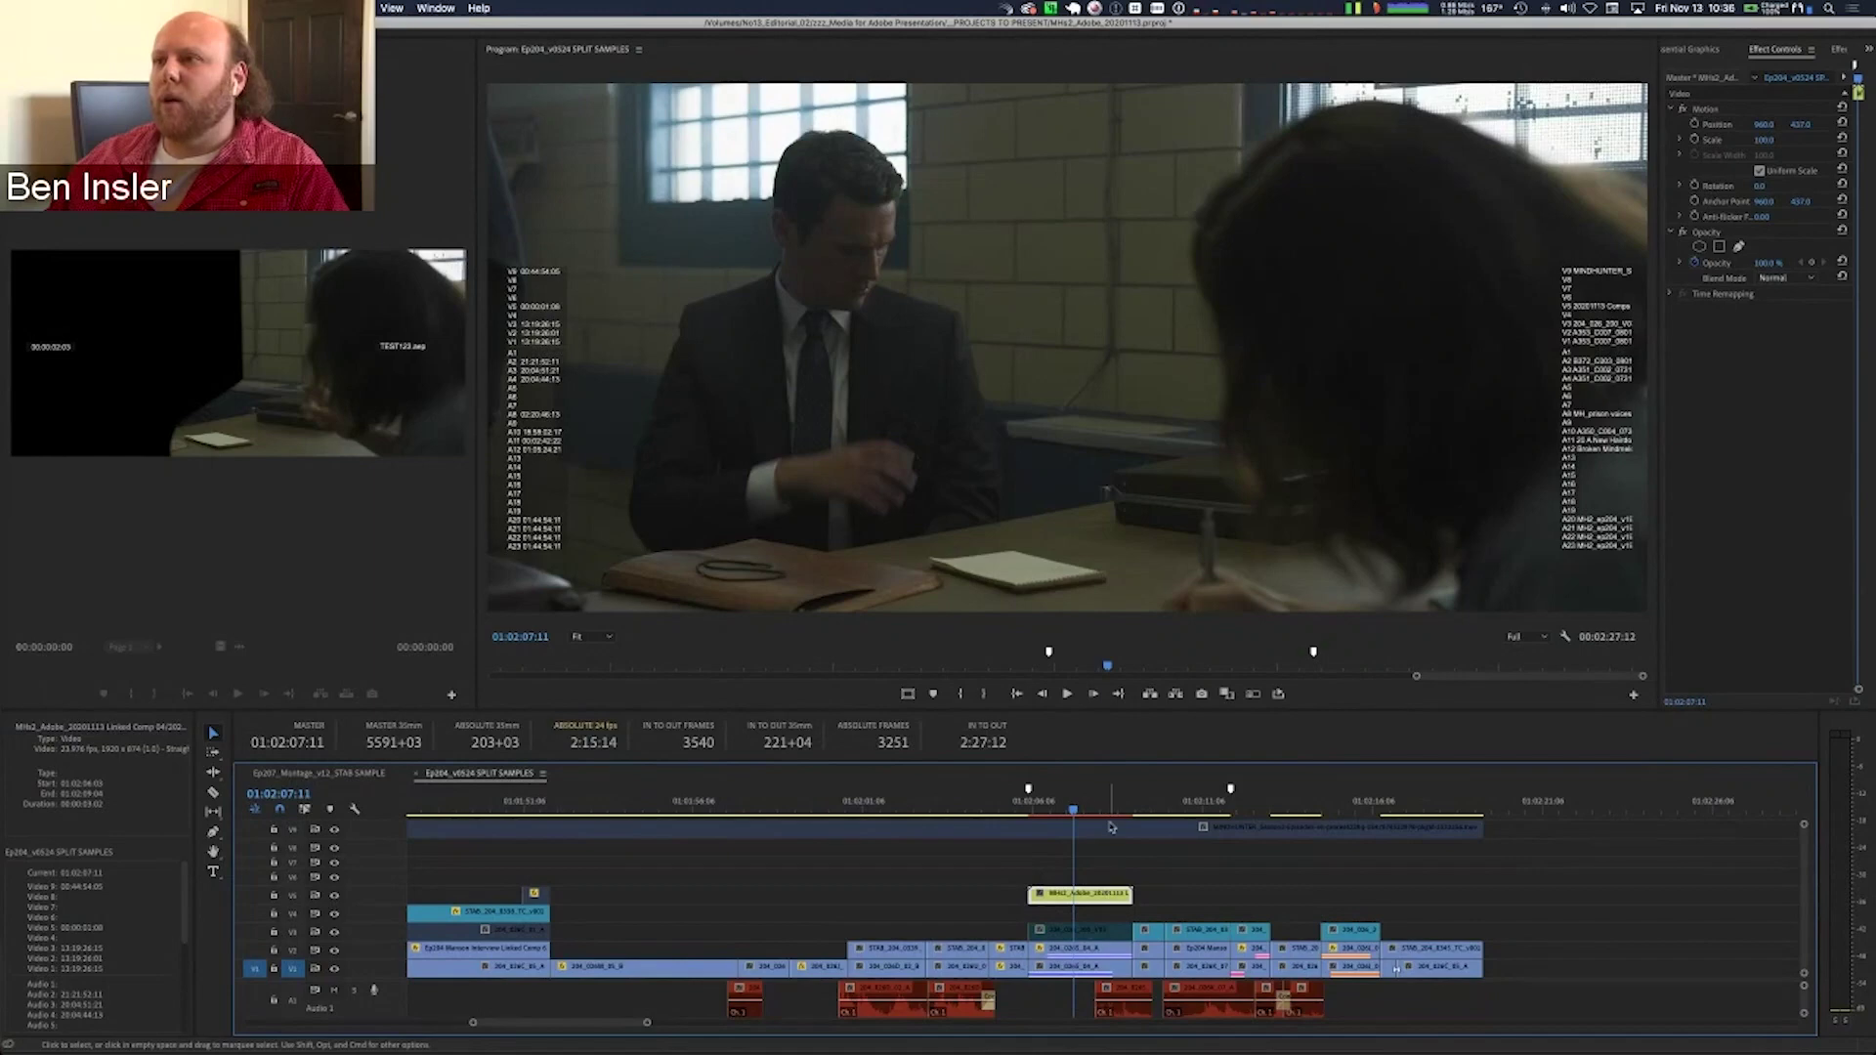
# - Check the composition in After Effects, return to Premiere Pro and review the commands available for the linked composition clip
pyautogui.press('super+Tab')
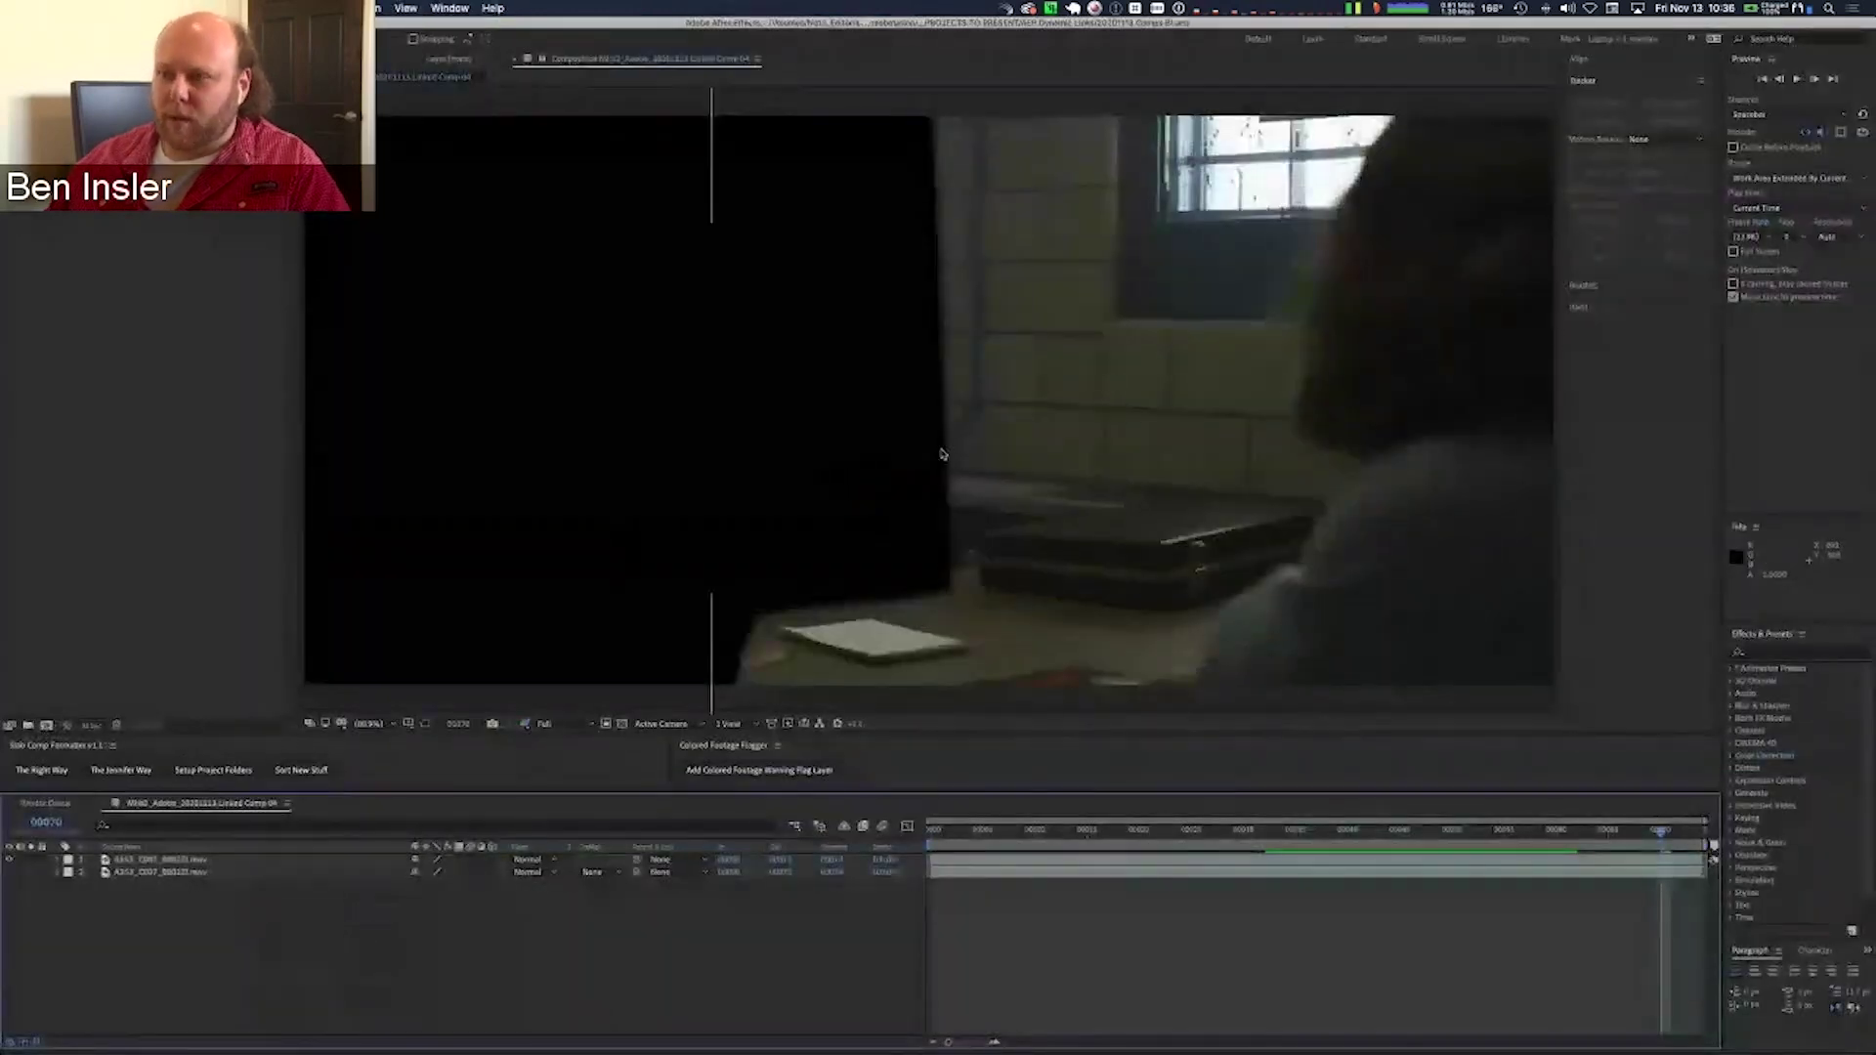
pyautogui.press('super+Tab')
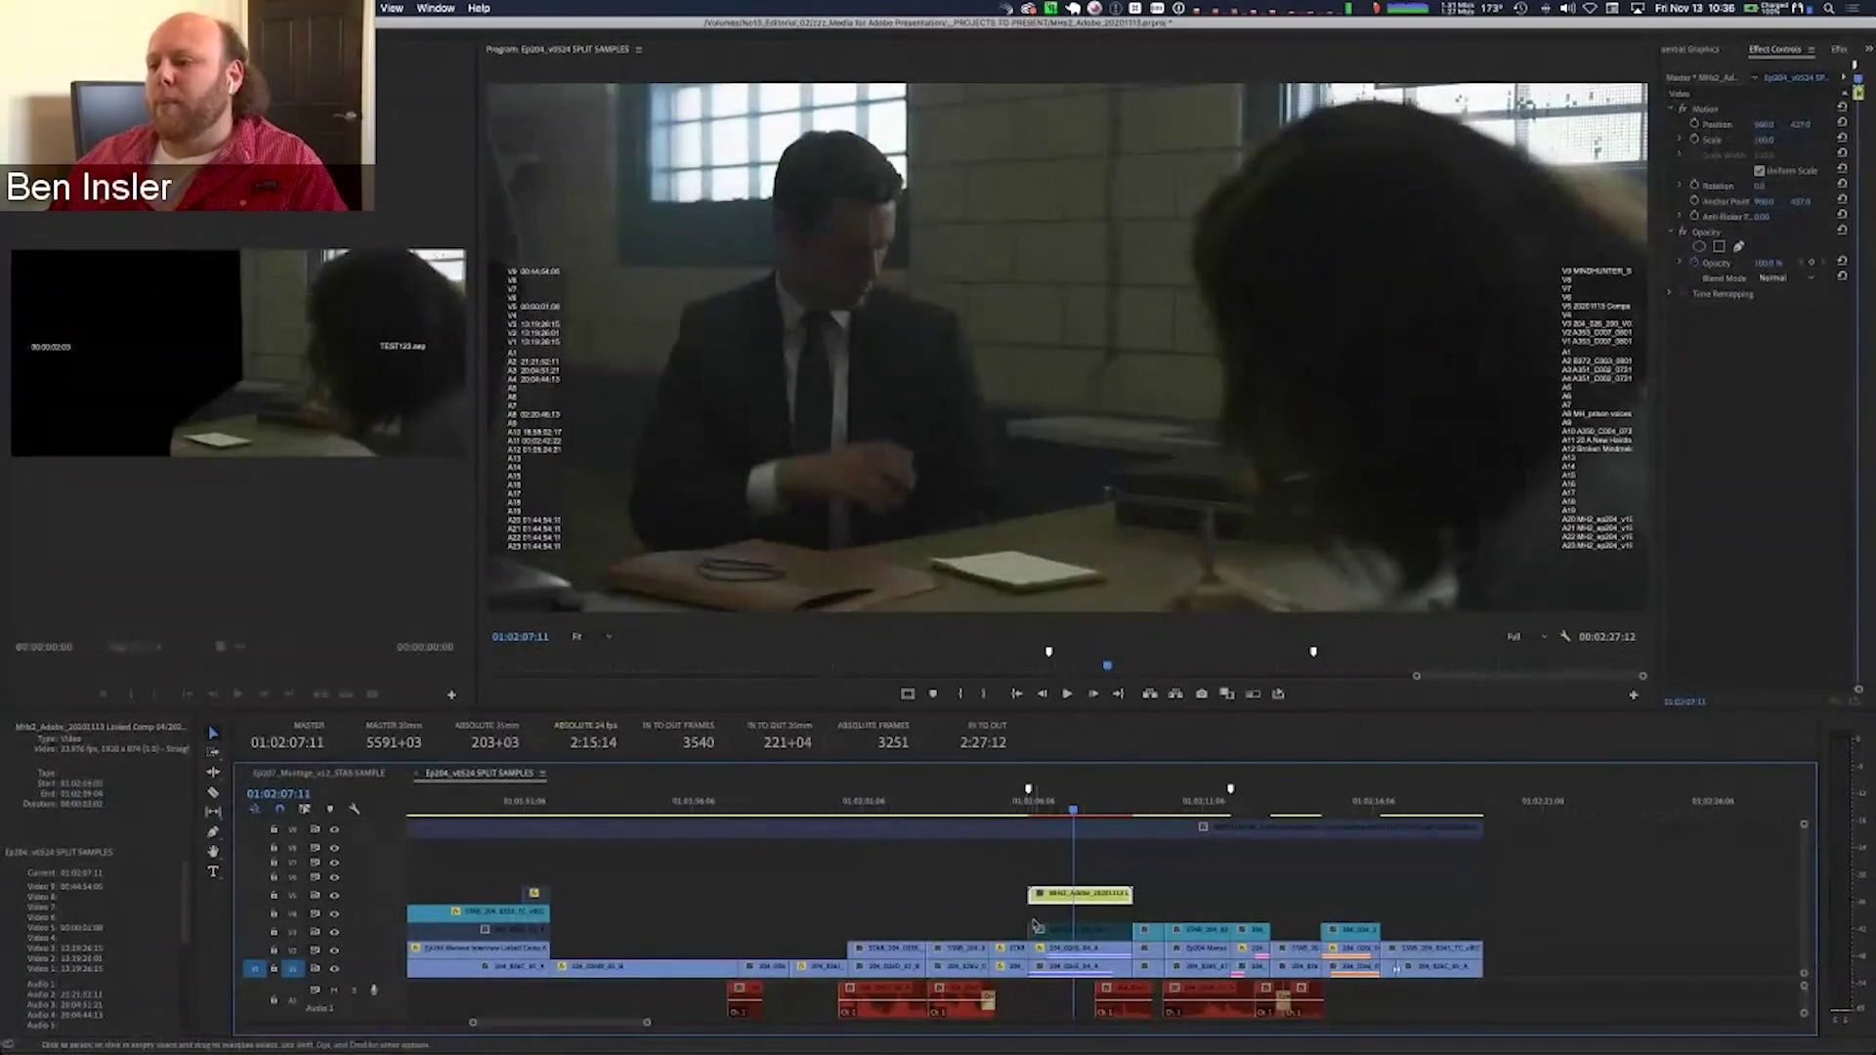
pyautogui.rightClick(1103, 897)
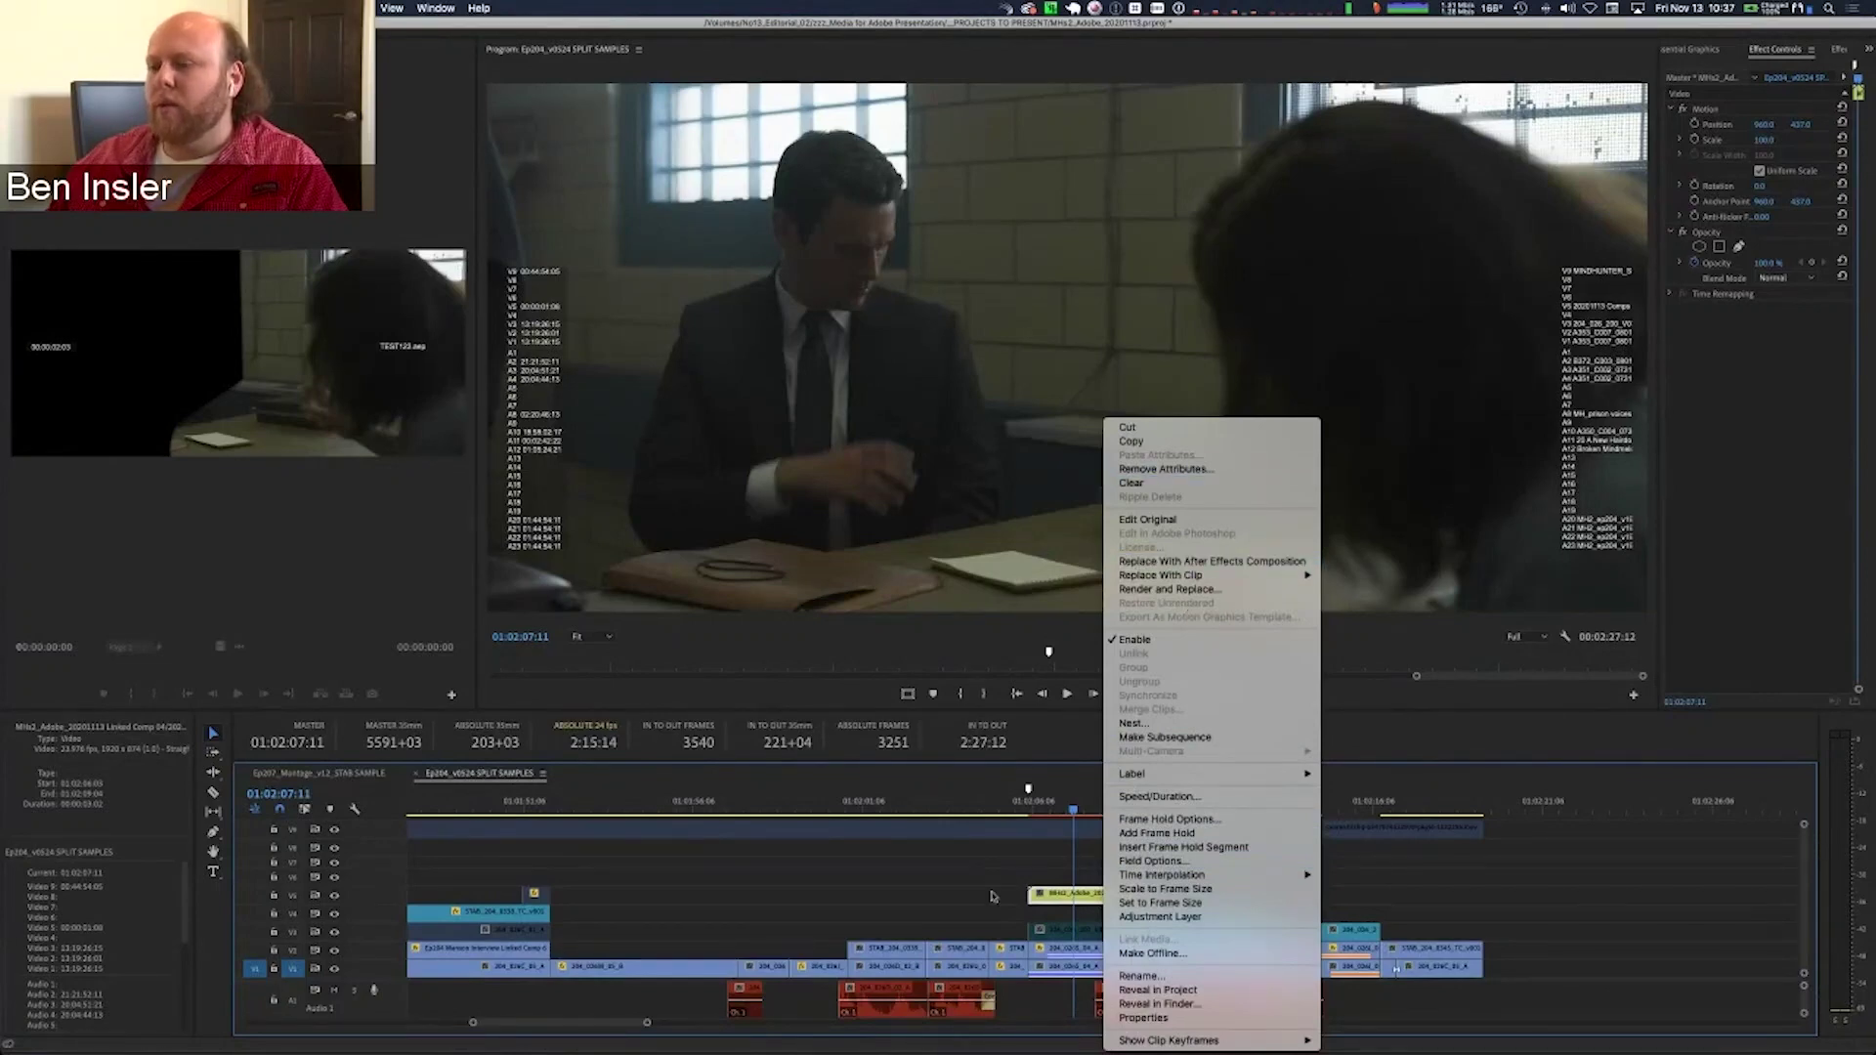
pyautogui.click(1030, 849)
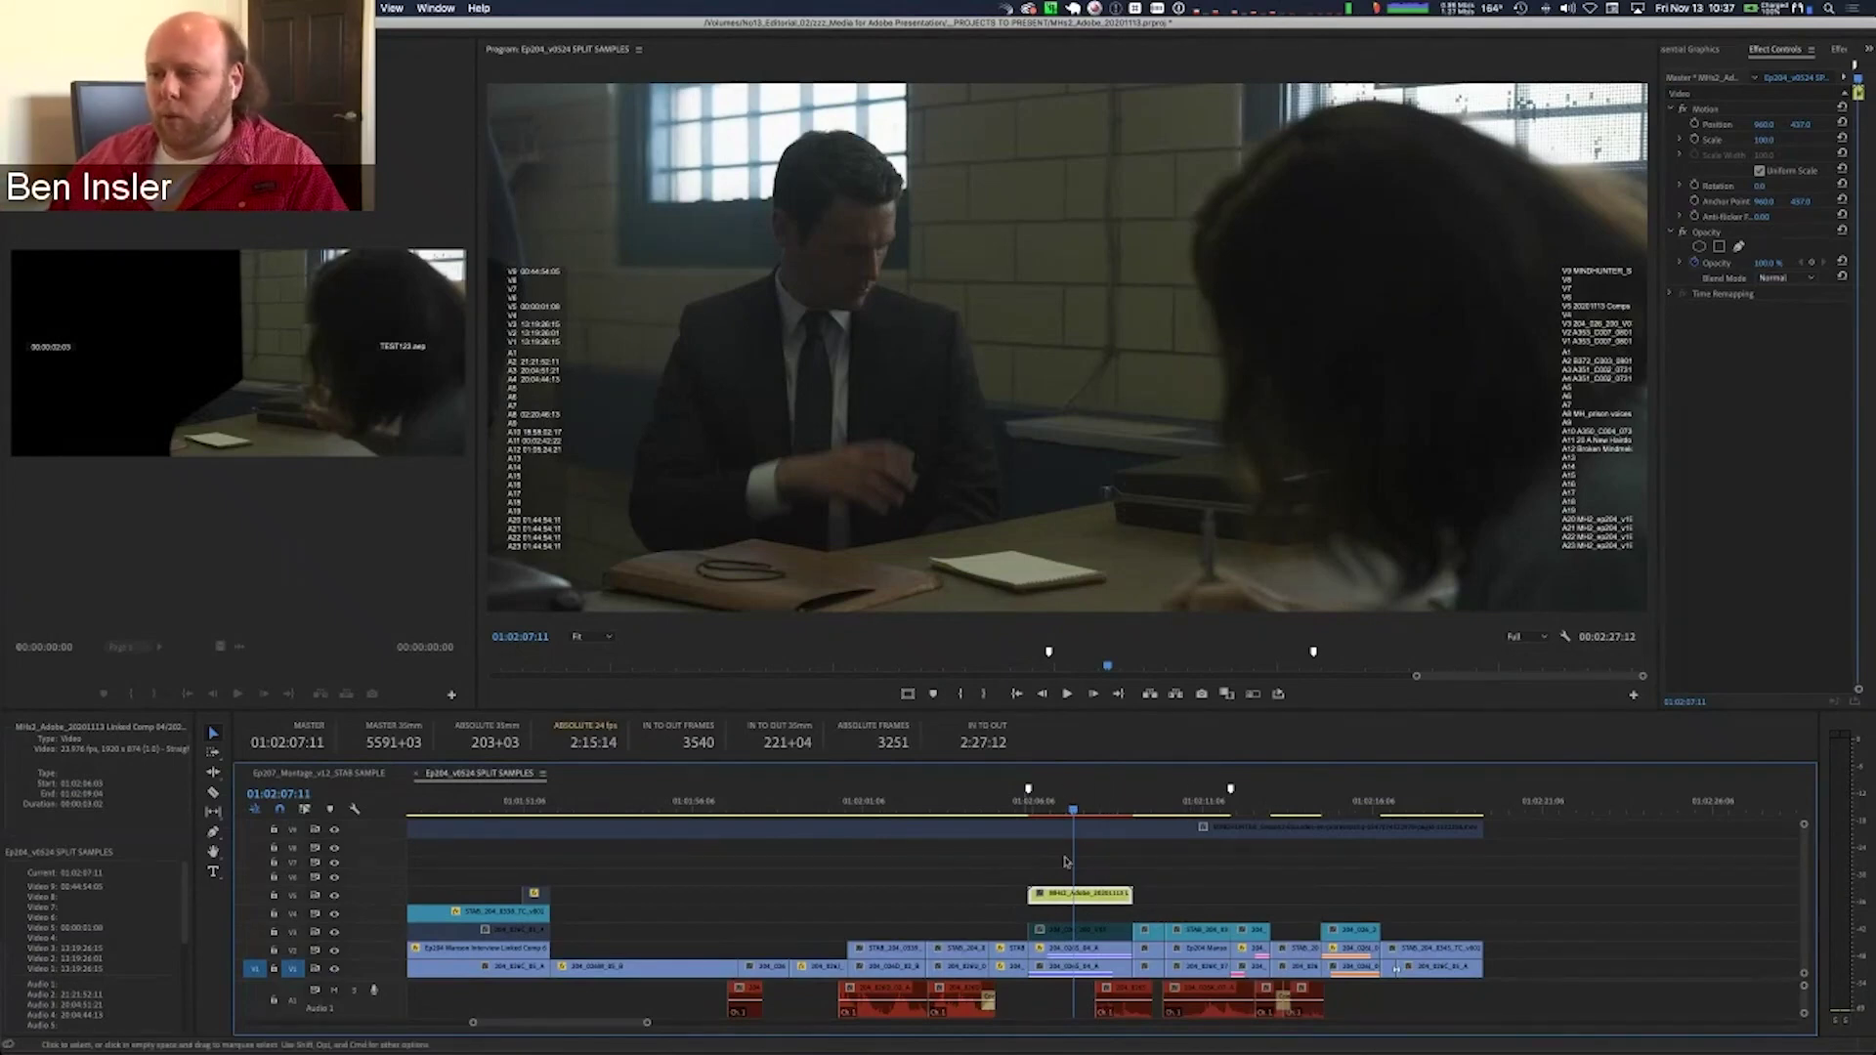
# - Clear the selection, go to the garden shot in the sequence's first section and move the playhead to 01:00:19:11
pyautogui.moveTo(1053, 811); pyautogui.dragTo(1067, 813)
pyautogui.press('super+shift+a')
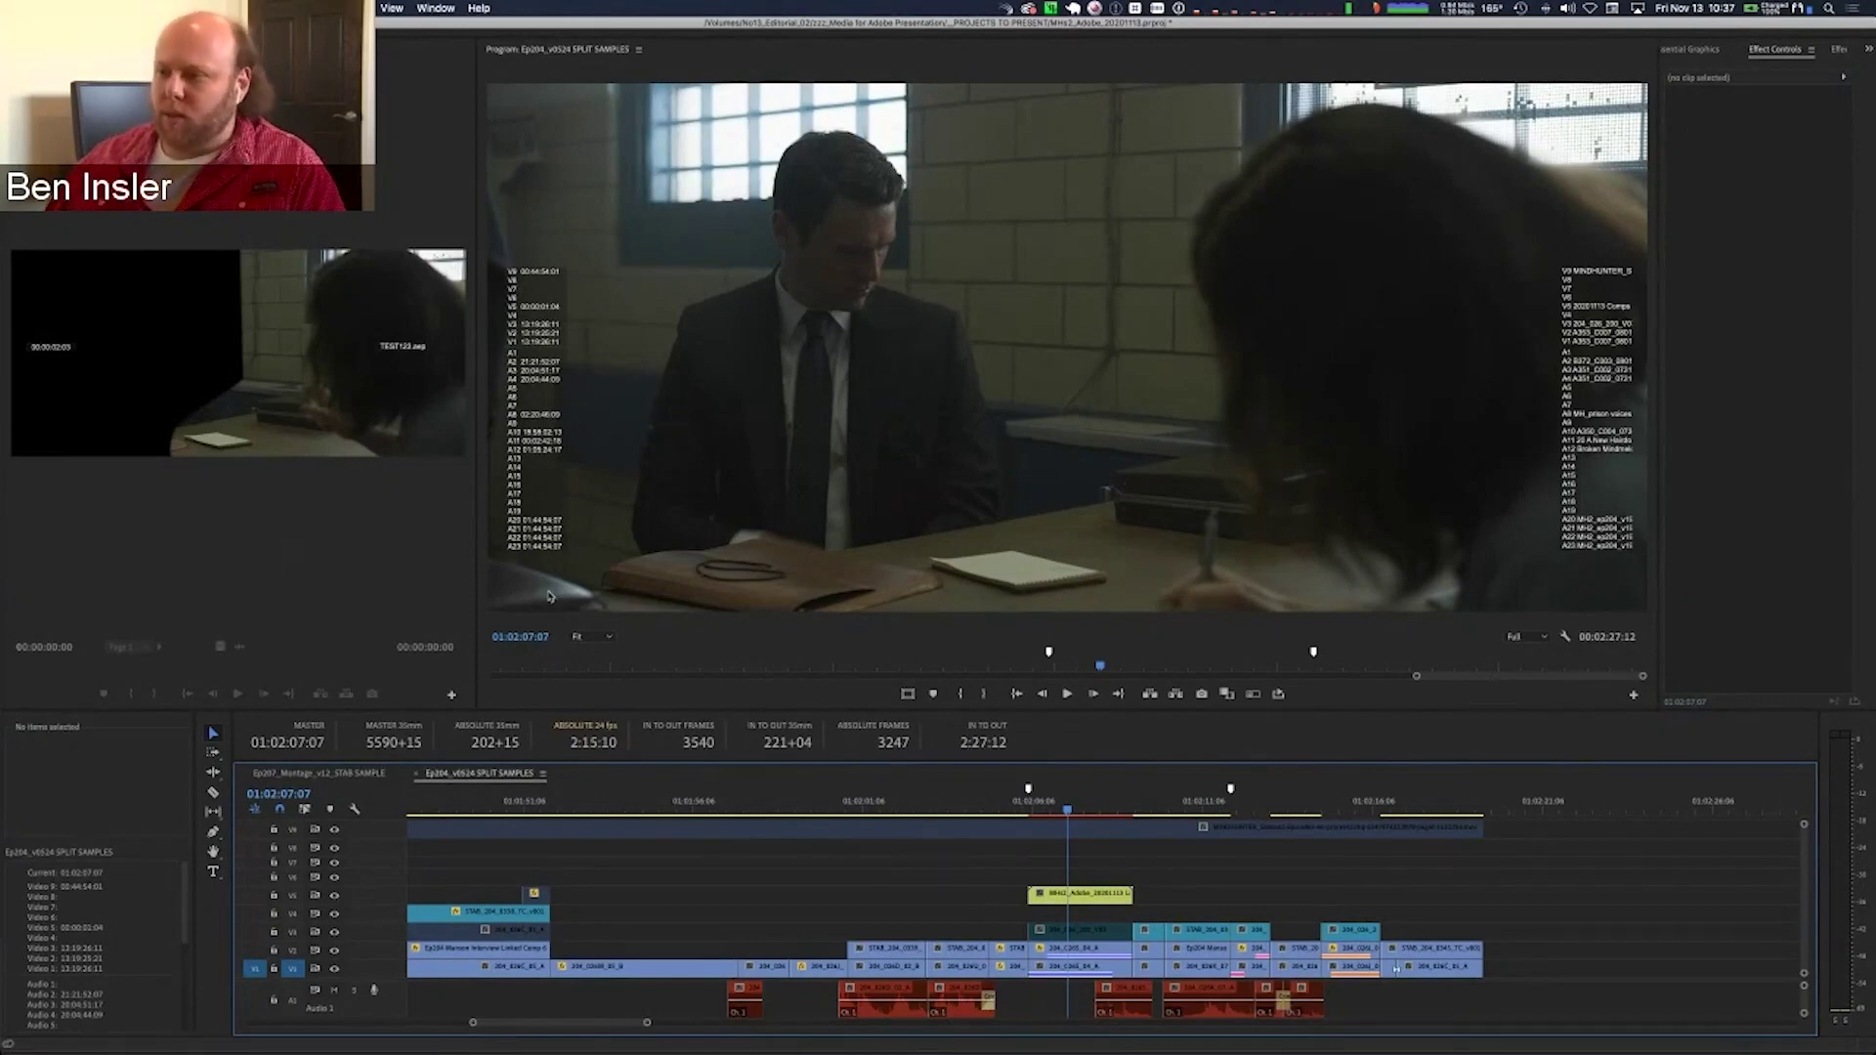
pyautogui.press('\\')
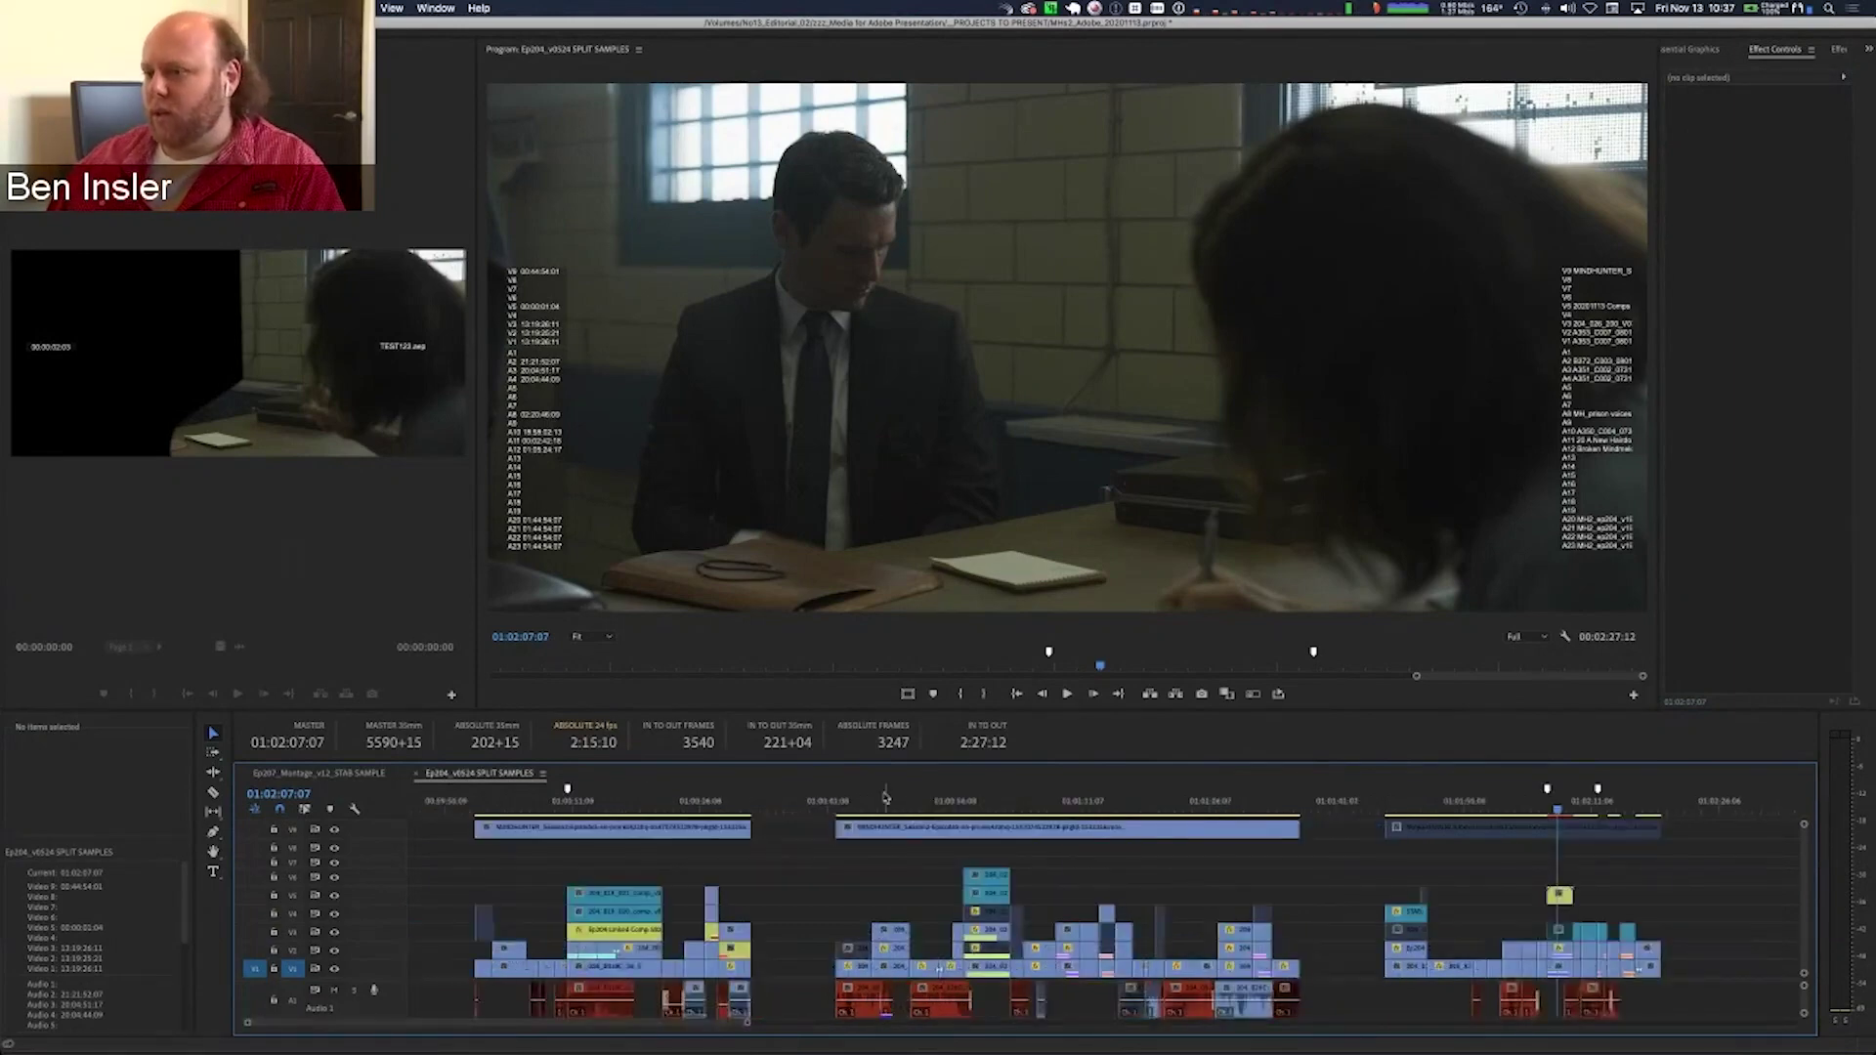
pyautogui.click(603, 809)
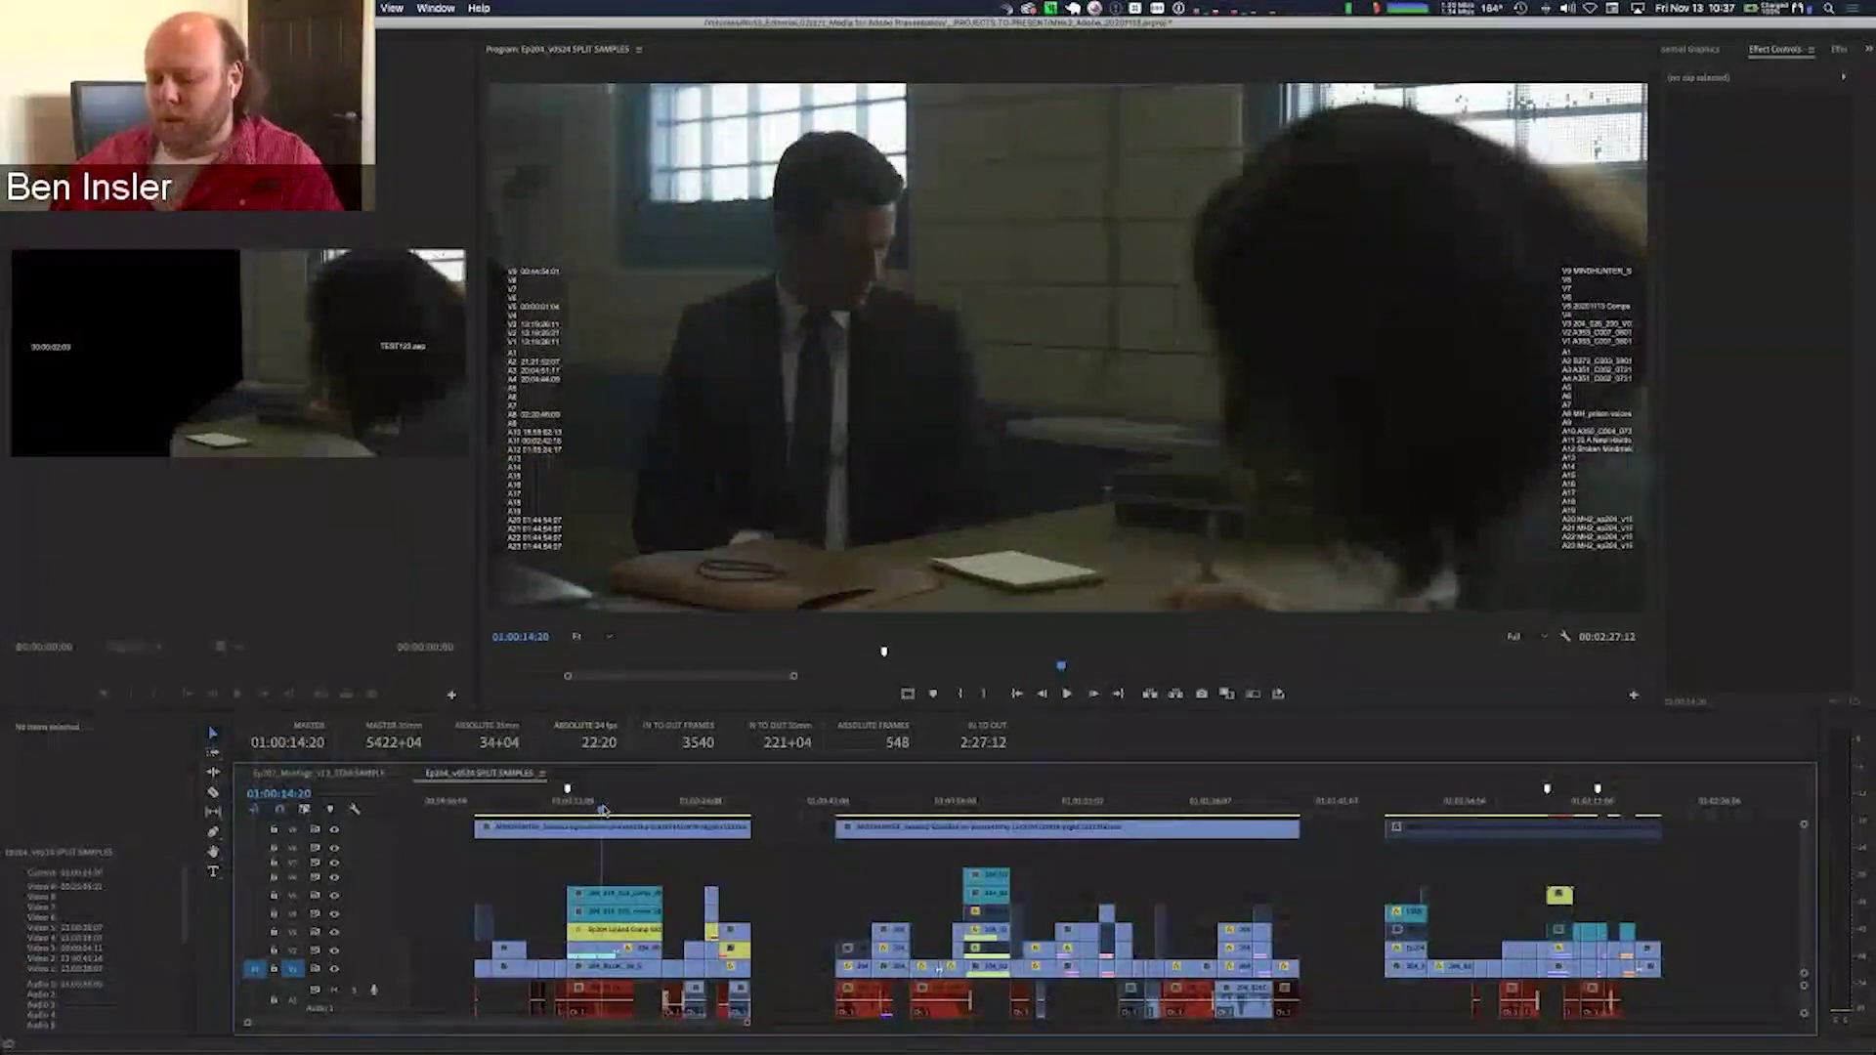
pyautogui.click(597, 810)
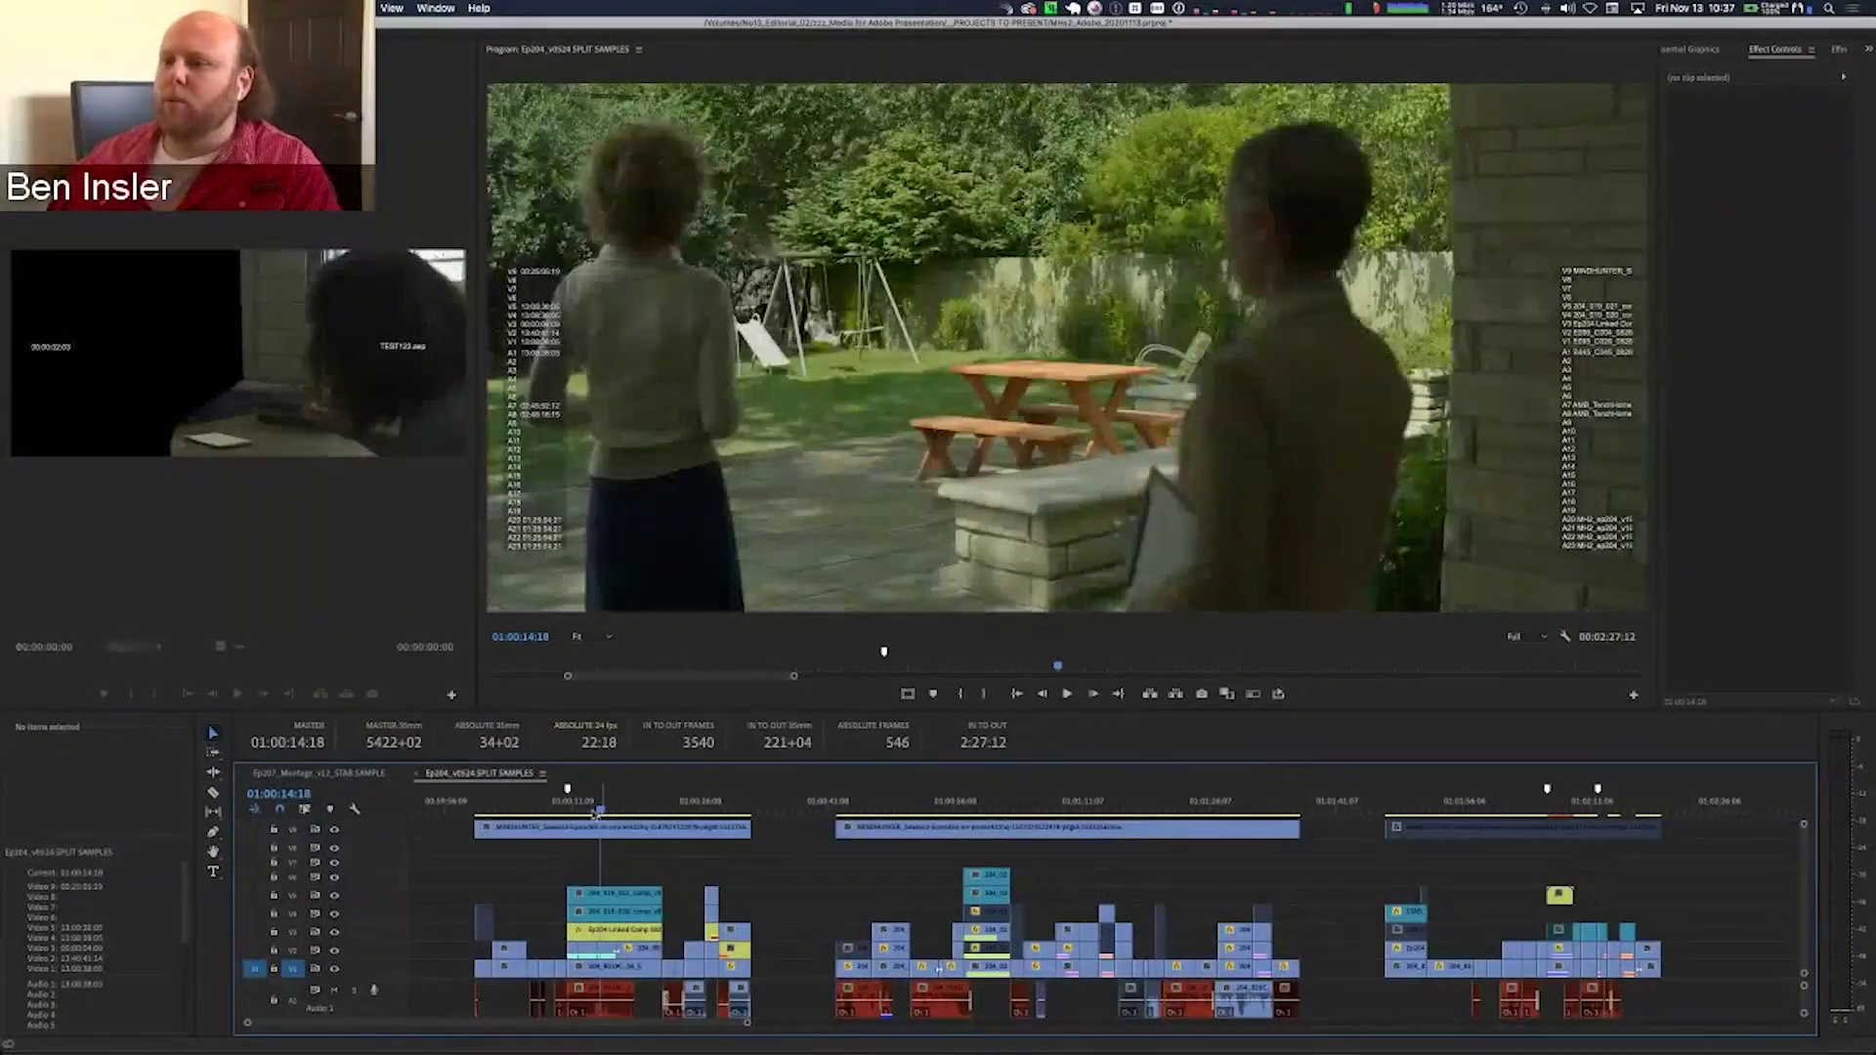
pyautogui.press('\\')
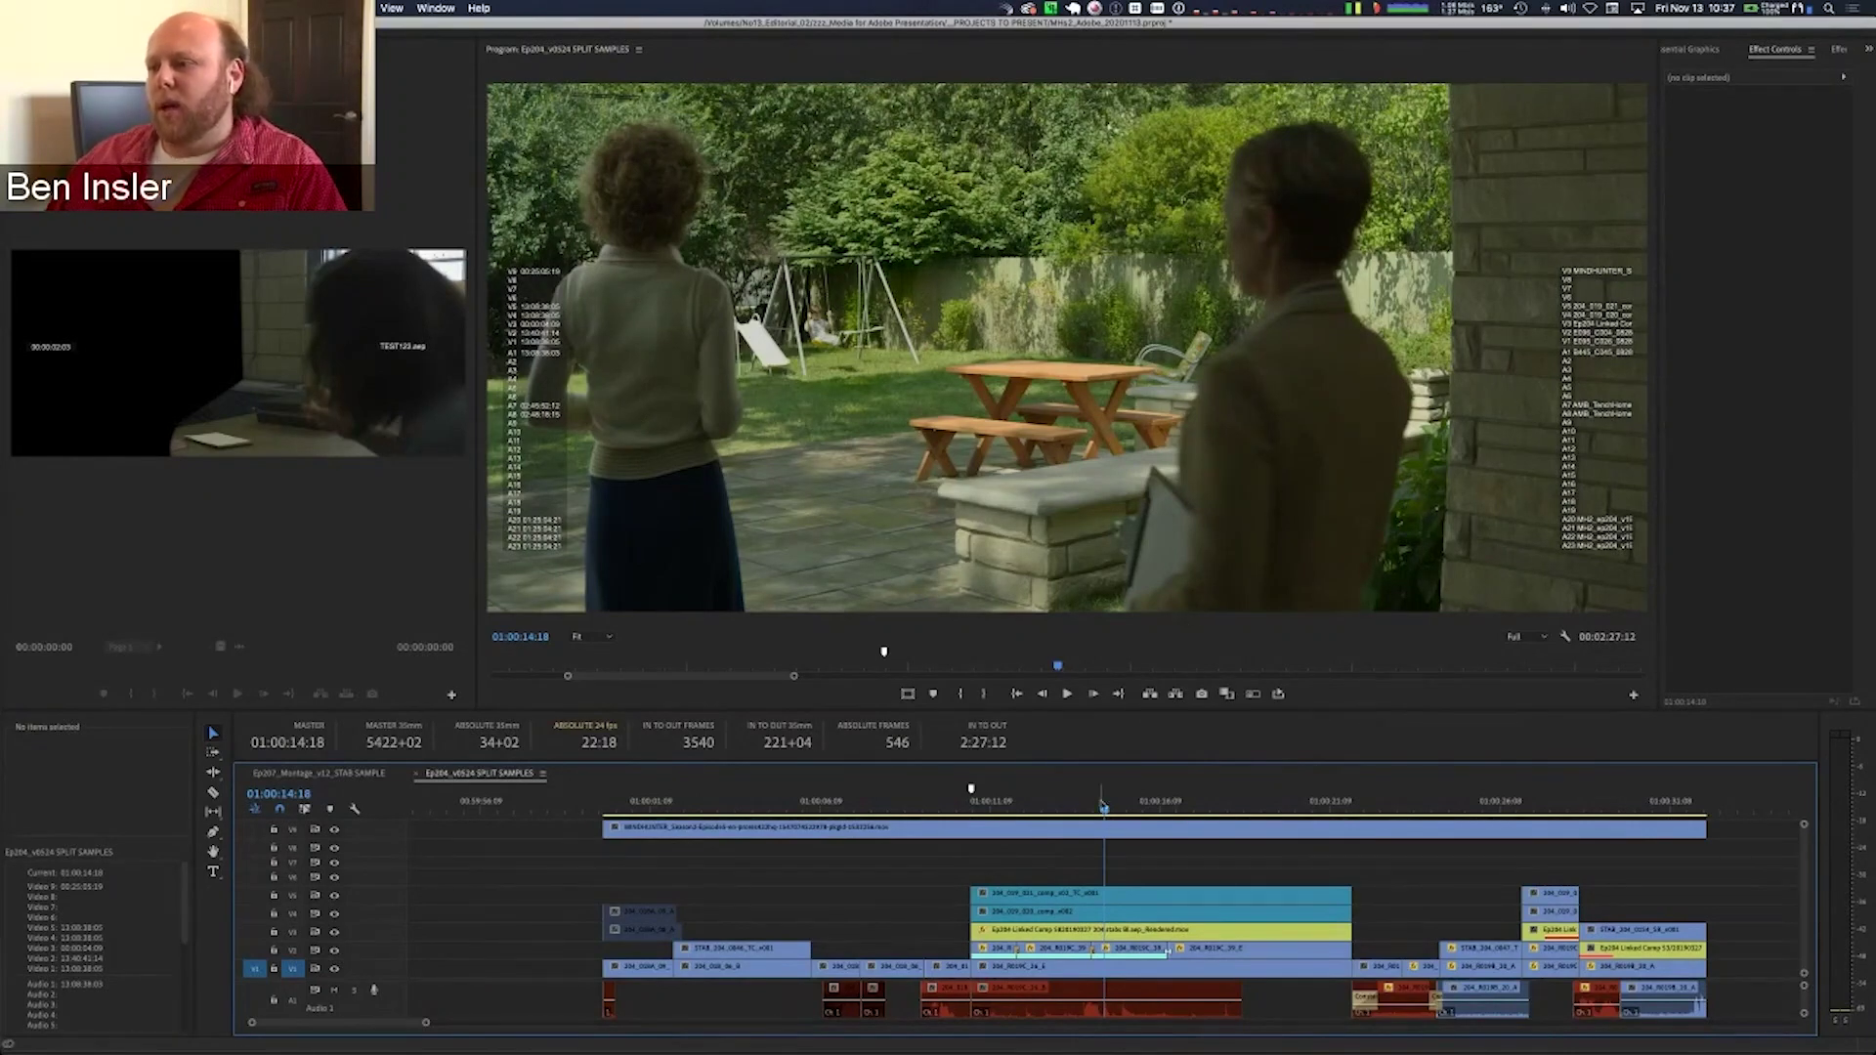
pyautogui.moveTo(1112, 808); pyautogui.dragTo(1264, 810)
# - Disable the long clip on the uppermost video track and the three stacked composite clips over the garden shot
pyautogui.click(944, 832)
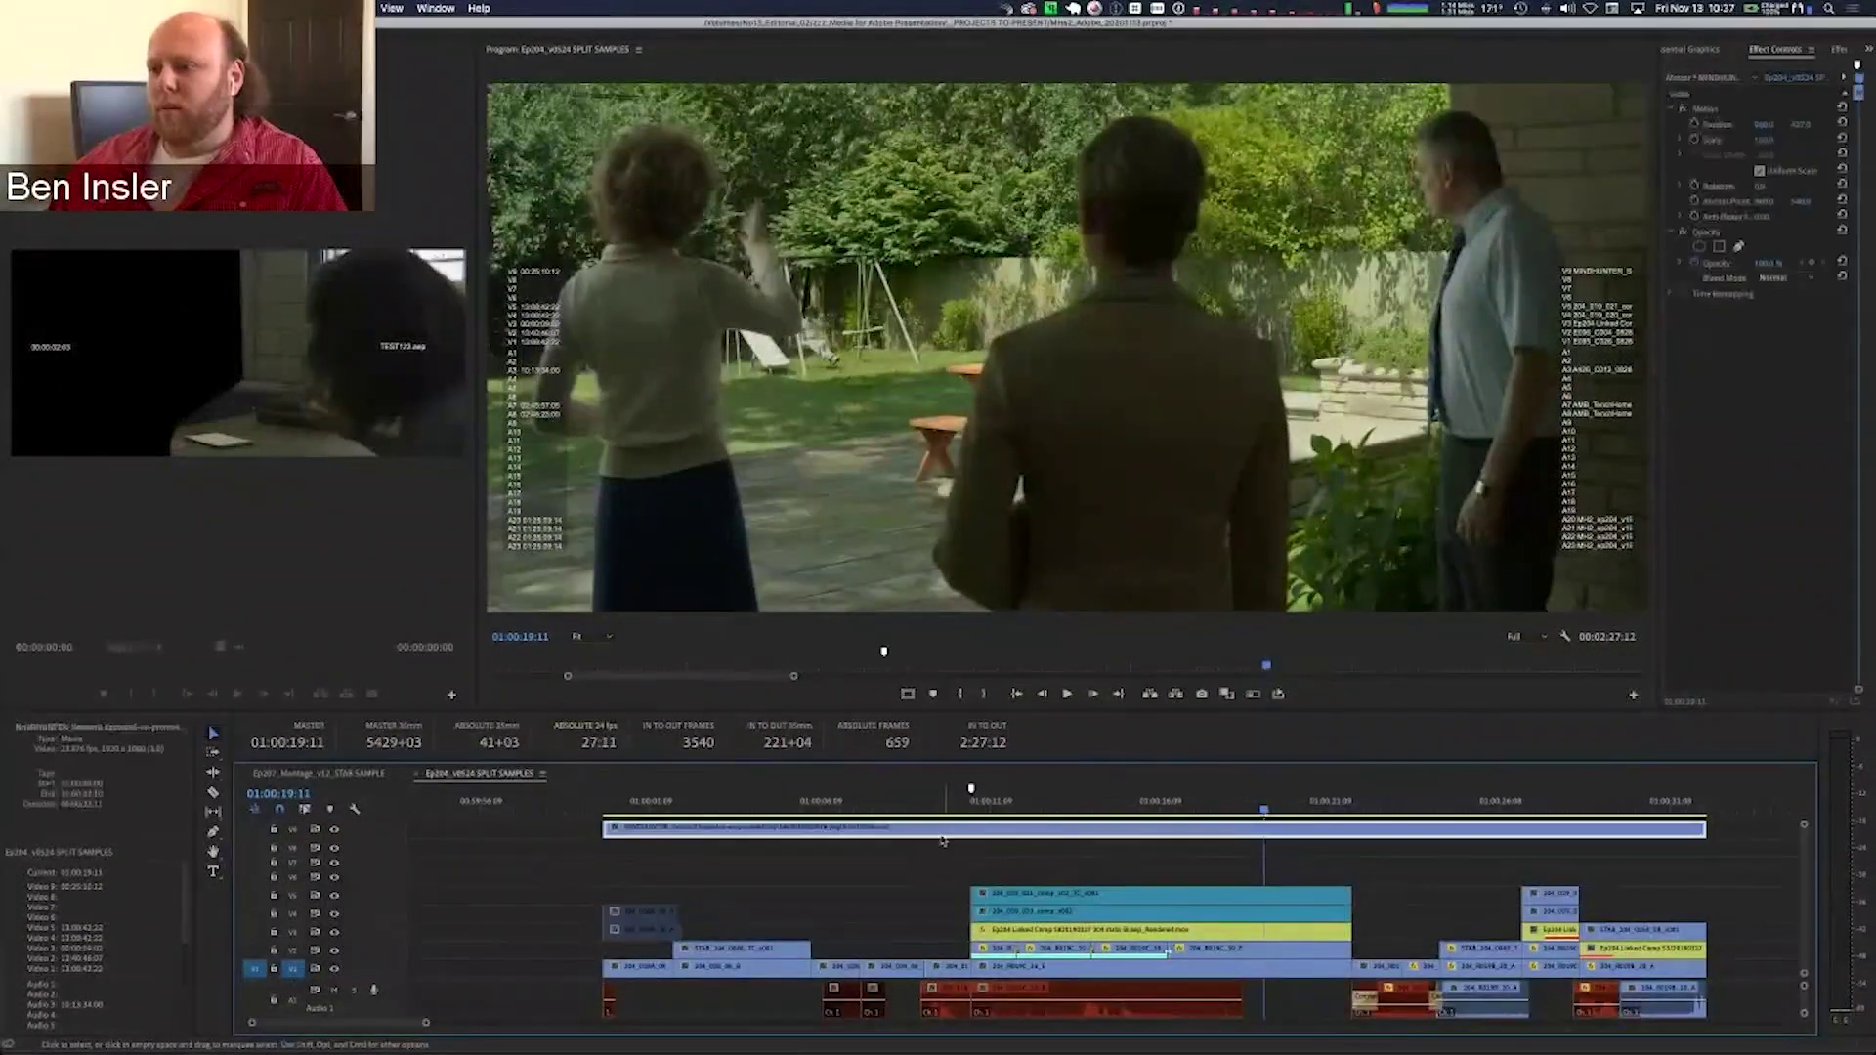
pyautogui.press('shift+super+e')
pyautogui.moveTo(950, 884); pyautogui.dragTo(1049, 935)
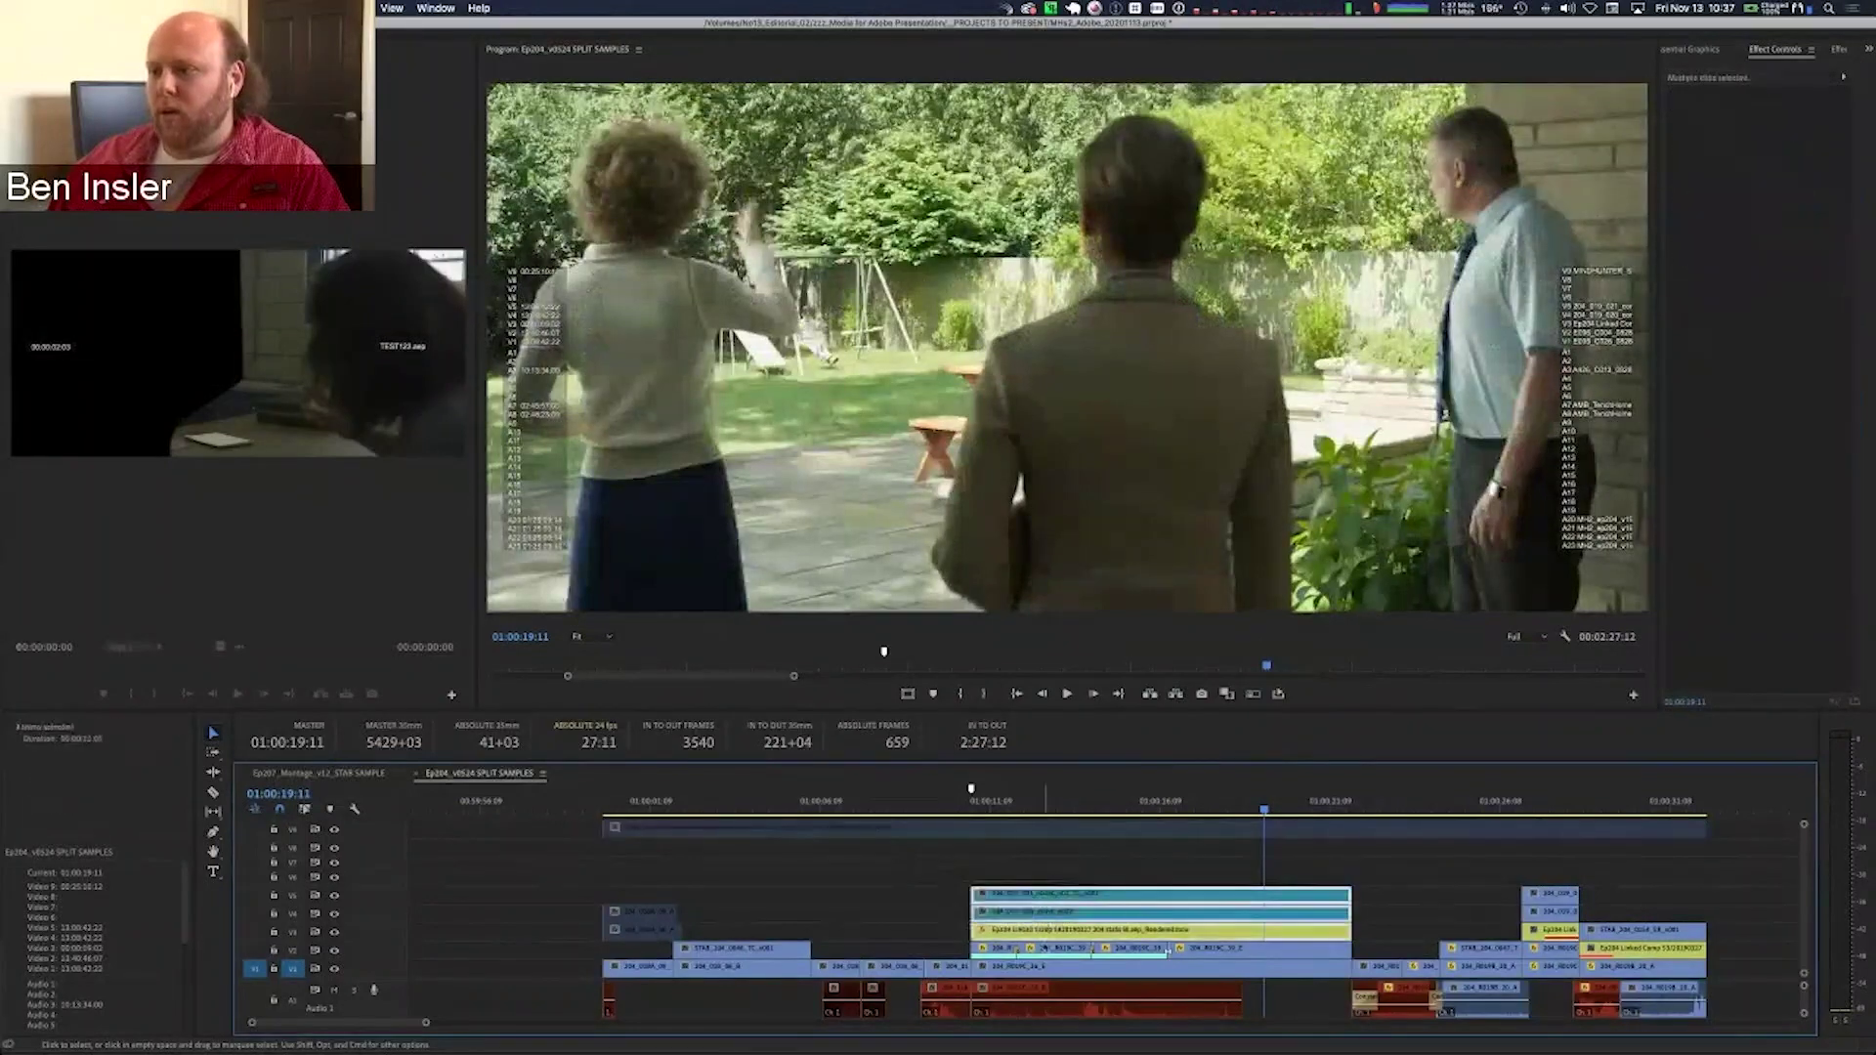
pyautogui.press('shift+super+e')
# - Disable the garden shot's base clip to isolate the masked swing set, scrub to 01:00:21:12 and re-enable the clip
pyautogui.click(1175, 975)
pyautogui.hotkey('shift', 'e')
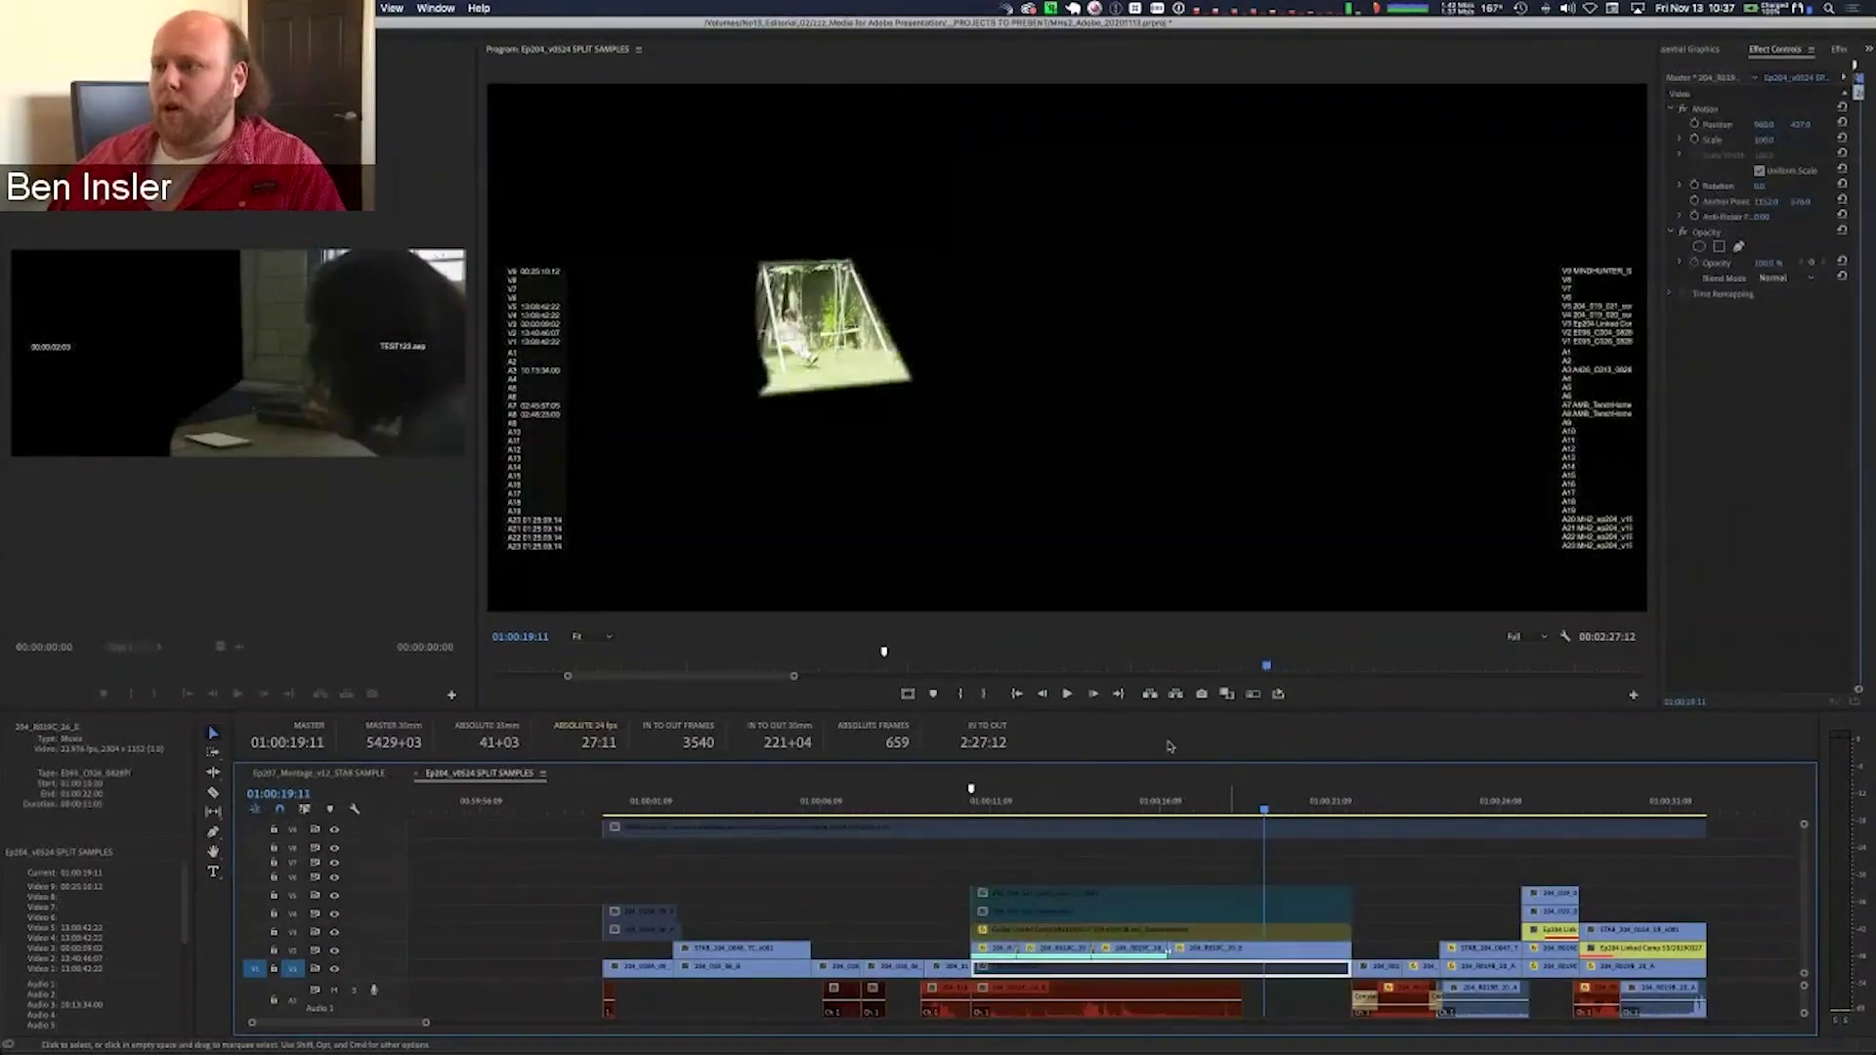
pyautogui.moveTo(1260, 821); pyautogui.dragTo(1334, 833)
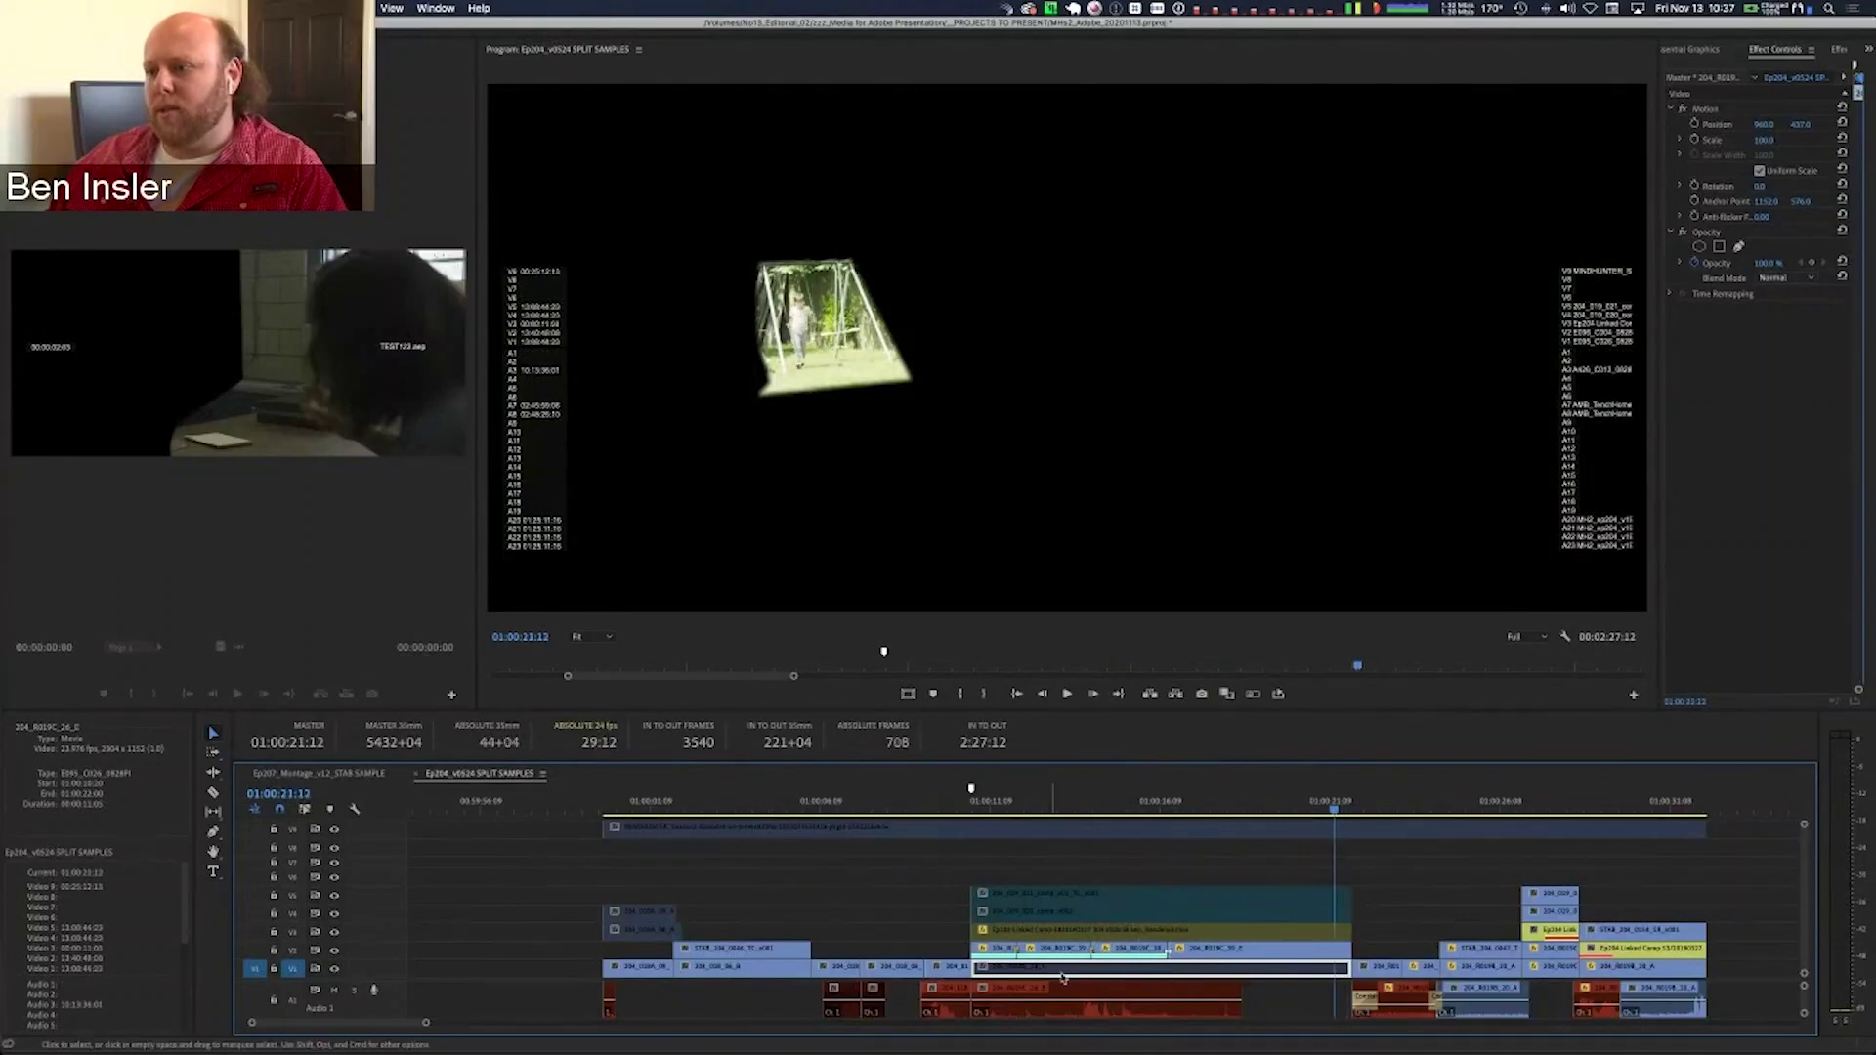
pyautogui.hotkey('shift', 'e')
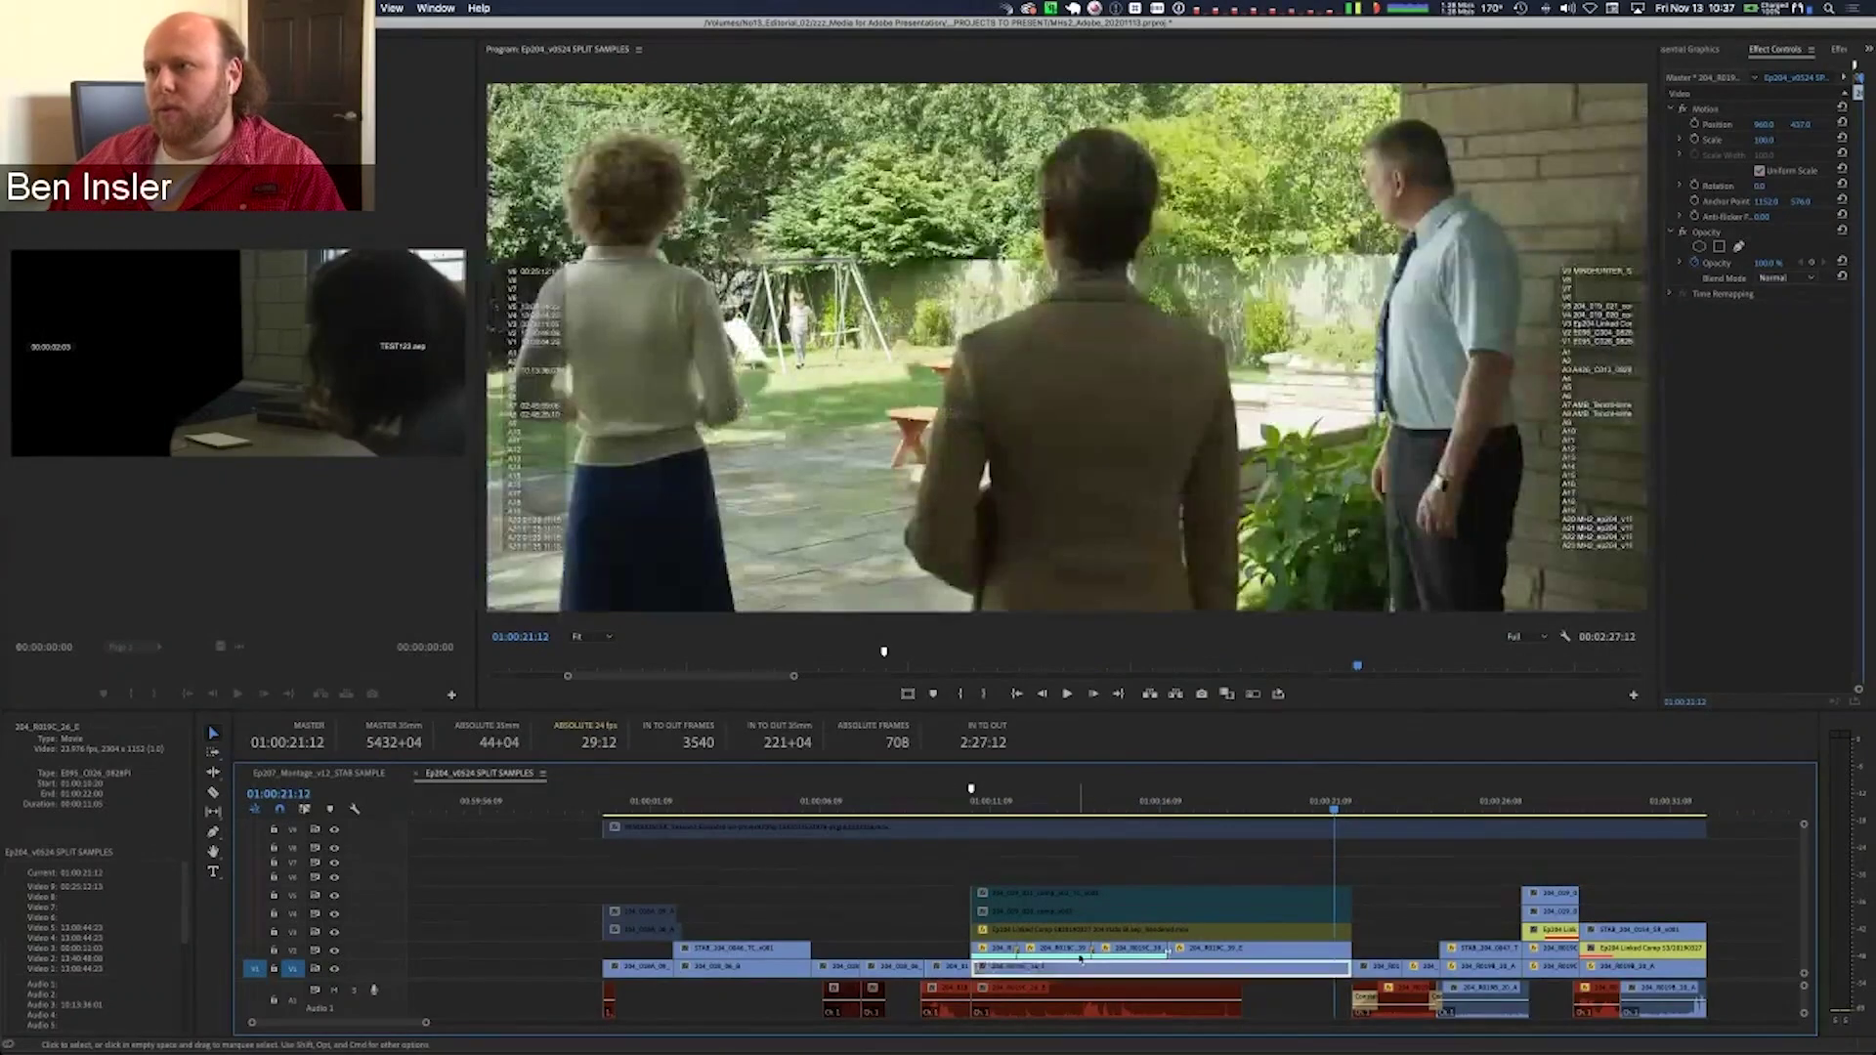
# - Select the masked swing-set clips above the base clip, toggle their enabled state and move the playhead to 01:00:19:21
pyautogui.moveTo(944, 952); pyautogui.dragTo(1197, 952)
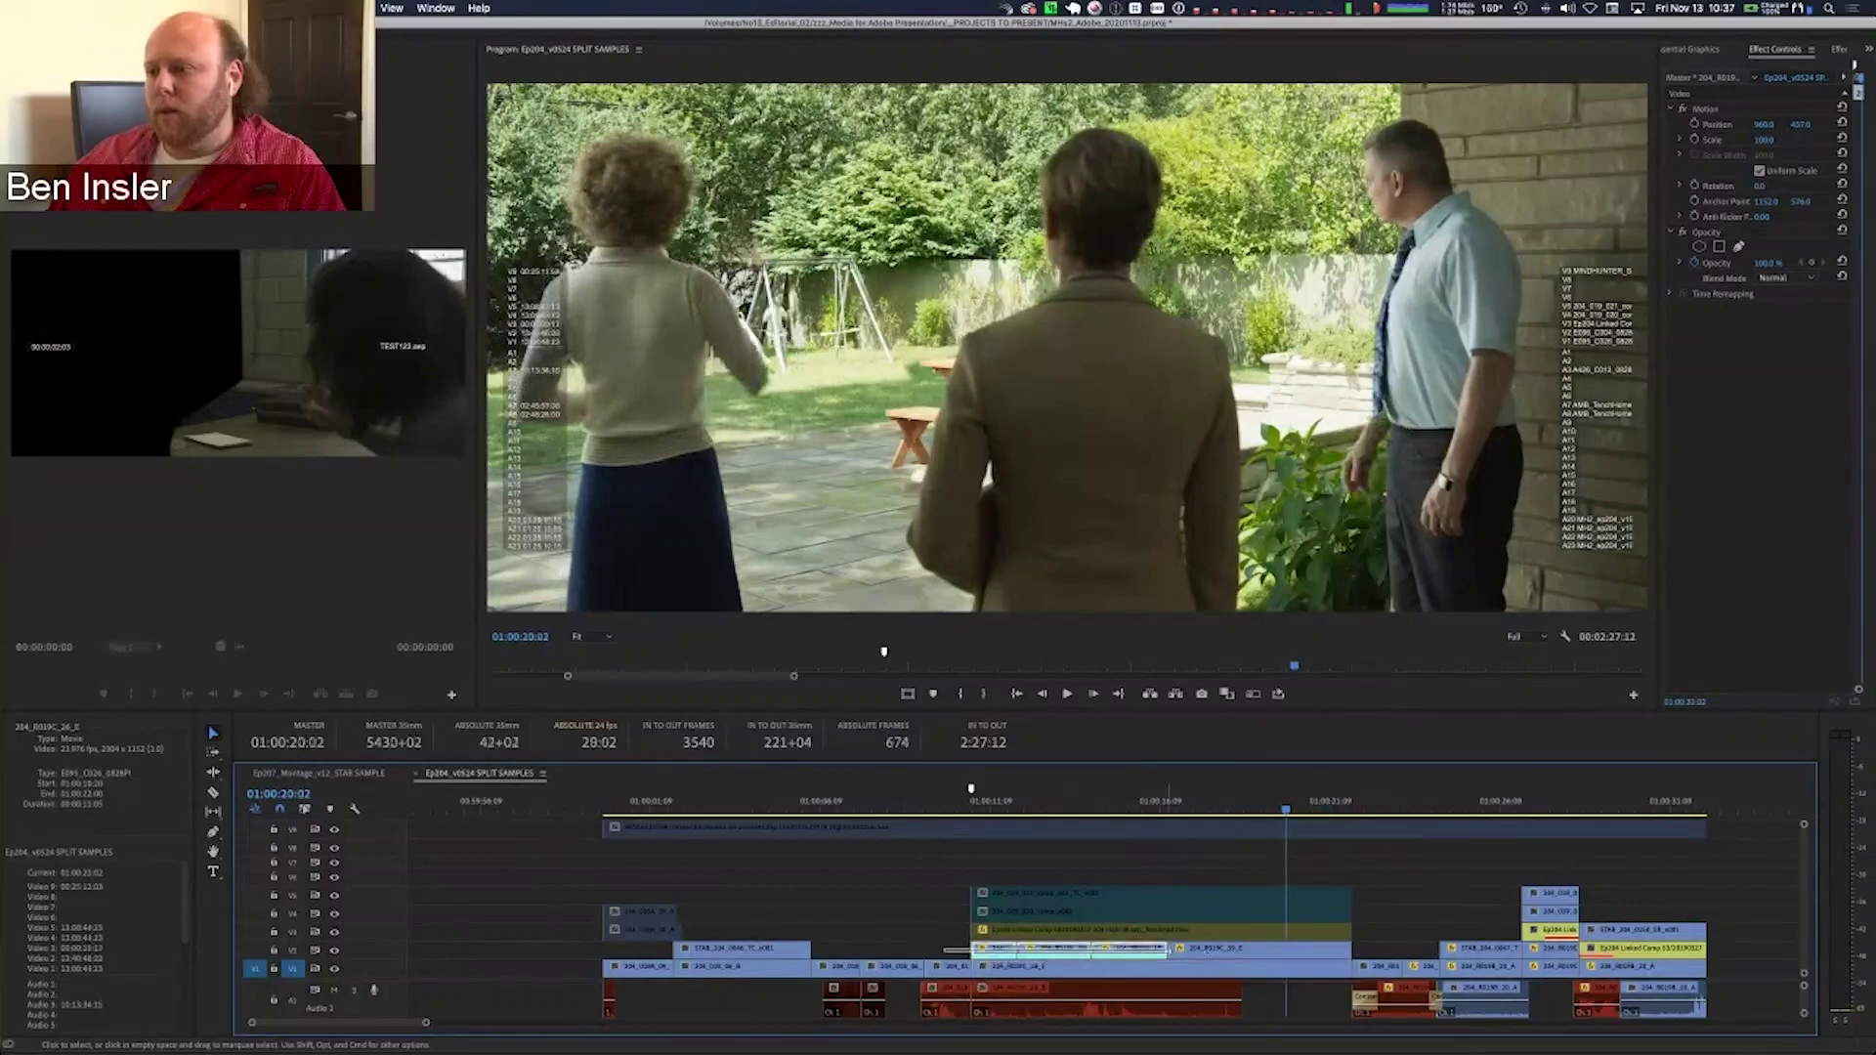
pyautogui.hotkey('shift', 'e')
pyautogui.moveTo(1281, 799)
pyautogui.mouseDown()
pyautogui.moveTo(1248, 801)
pyautogui.moveTo(1278, 803)
pyautogui.mouseUp()
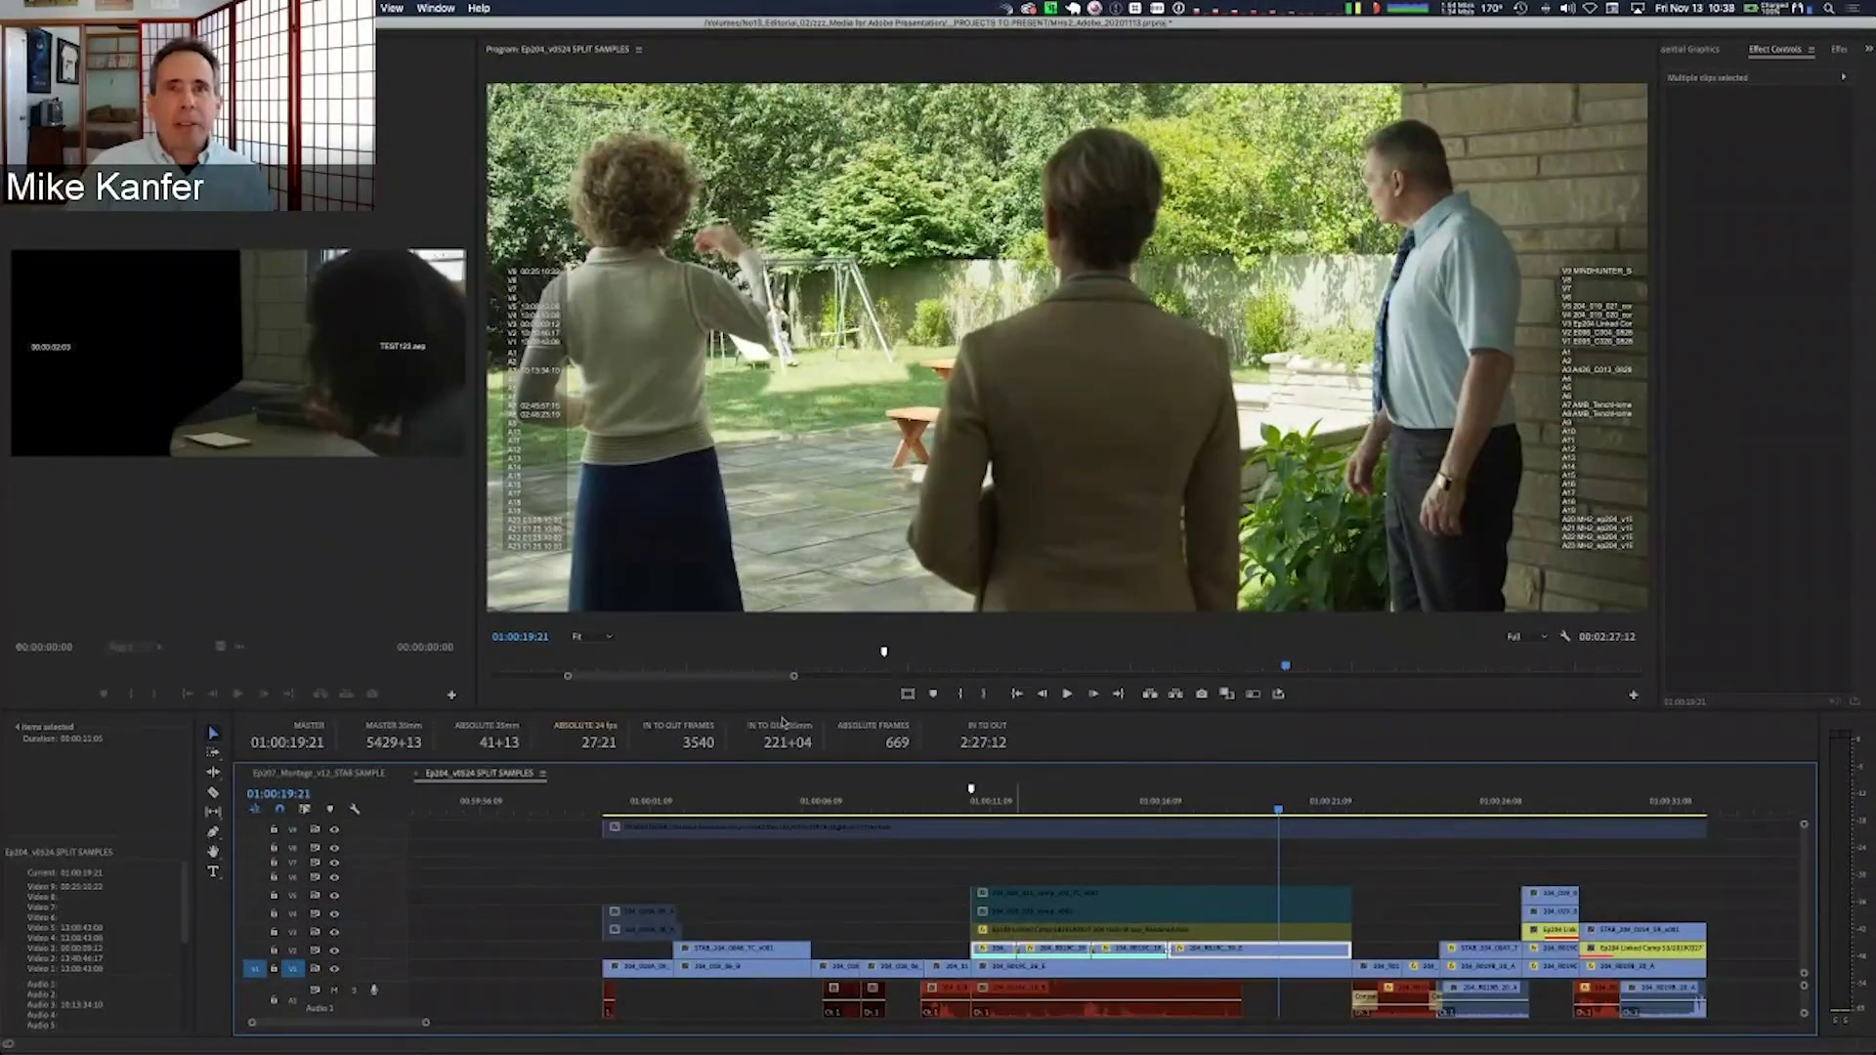
pyautogui.press('super+Tab')
pyautogui.press('super+shift+Tab')
pyautogui.press('super+shift+Tab')
pyautogui.click(1722, 267)
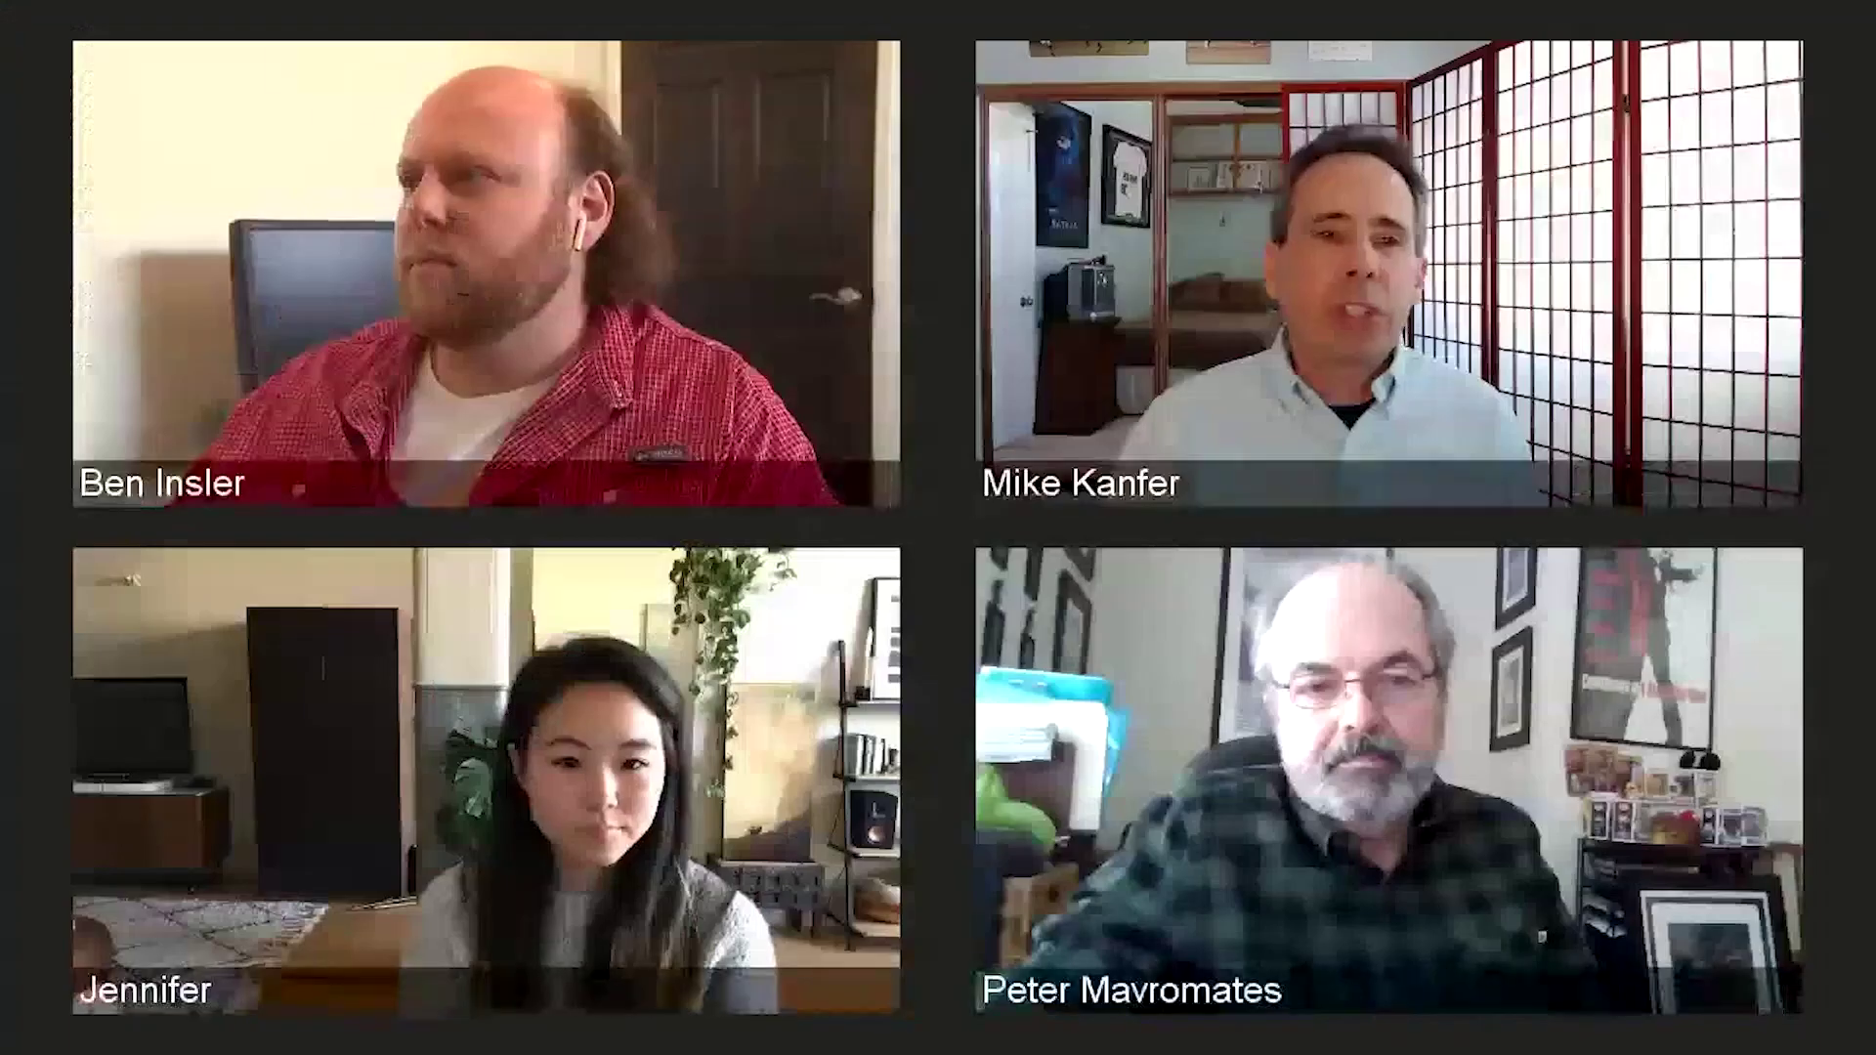